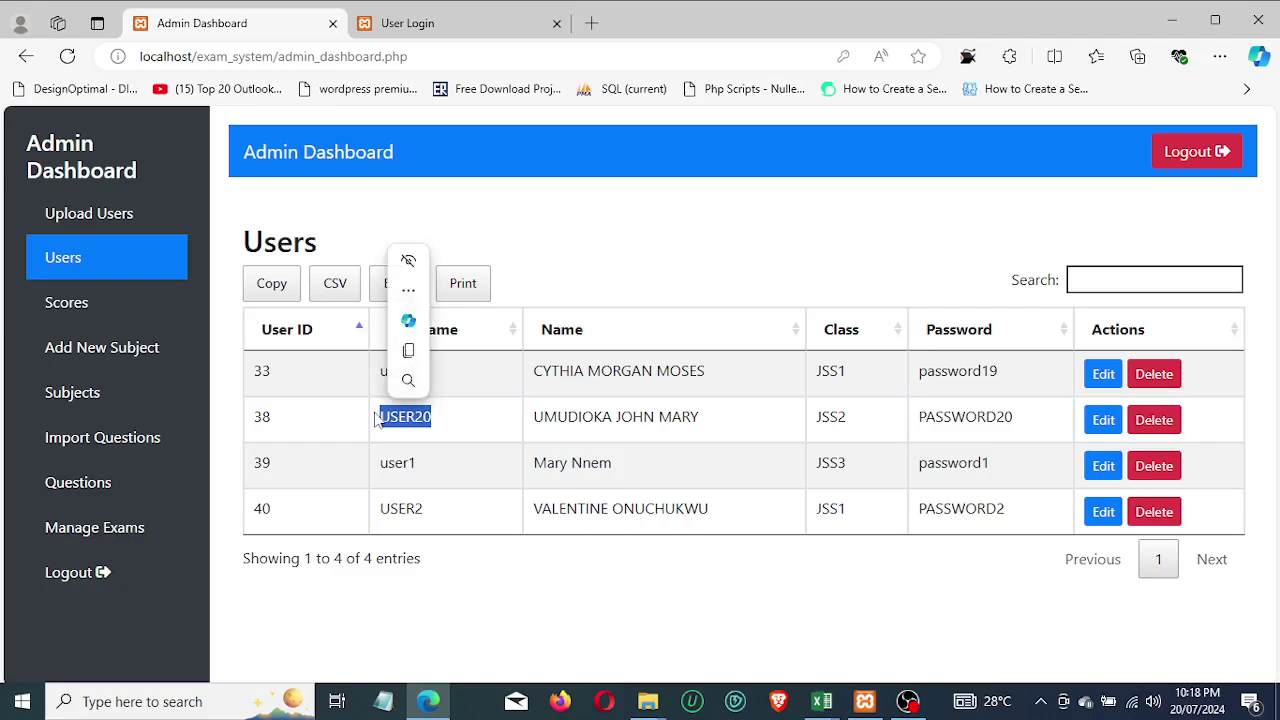
# - On the User Login page, replace the username with USER20
pyautogui.click(455, 30)
pyautogui.moveTo(204, 333); pyautogui.dragTo(103, 338)
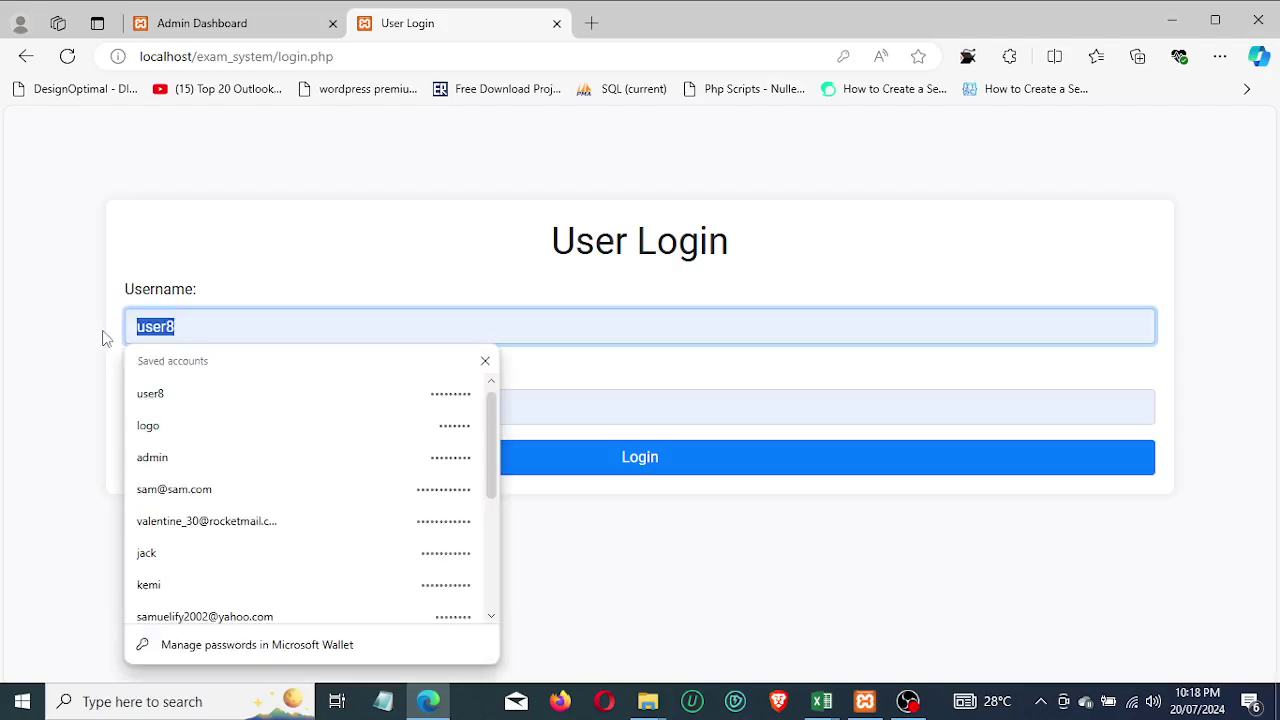
pyautogui.write('USER20')
pyautogui.press('Escape')
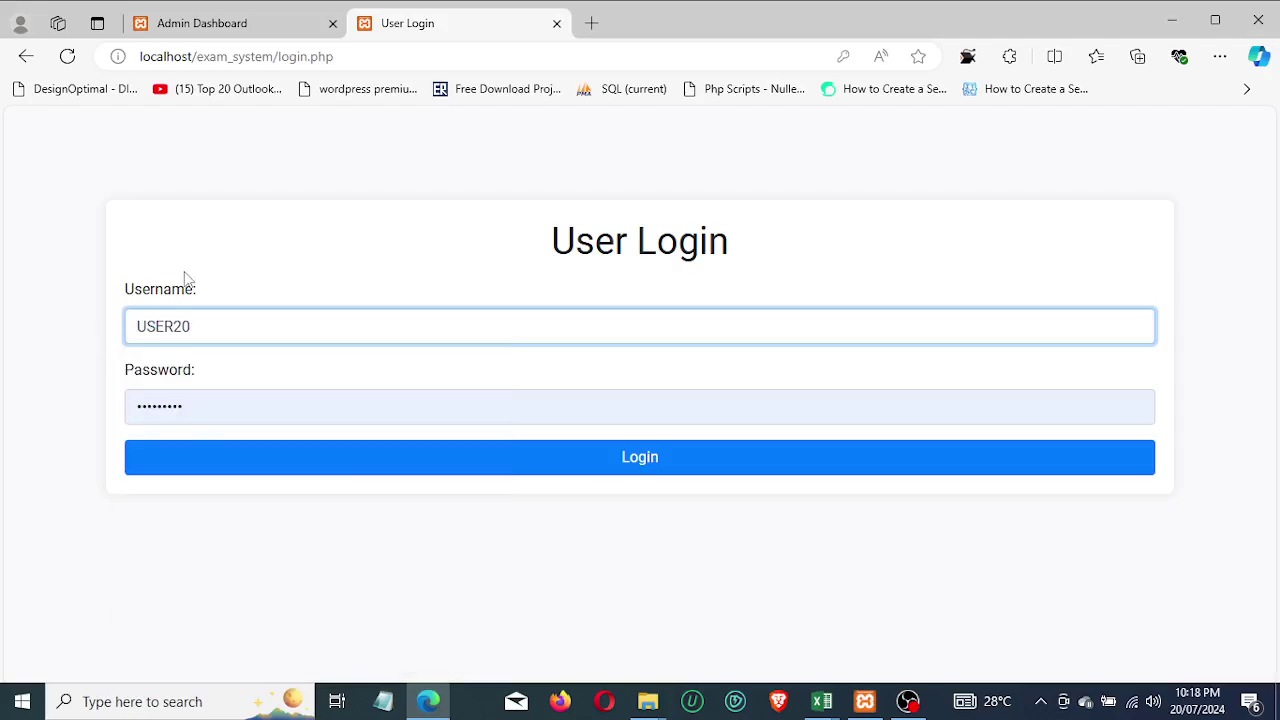
pyautogui.click(184, 272)
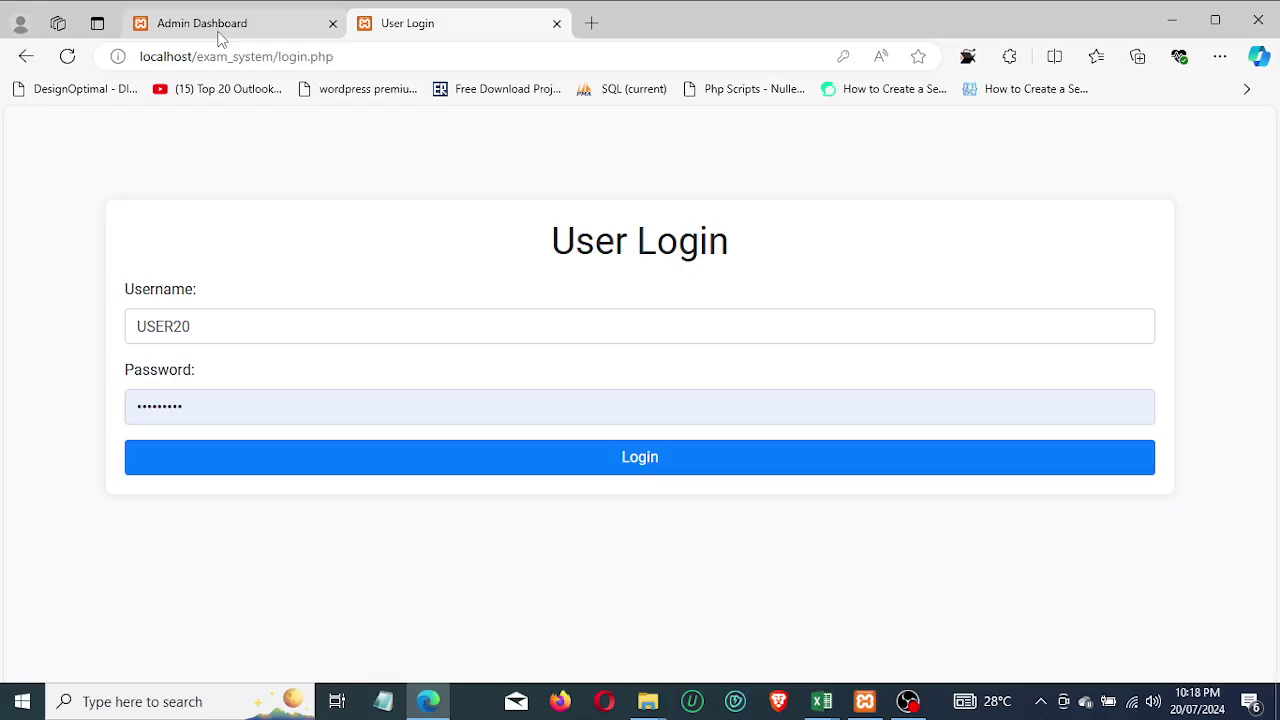
# - Copy USER20's password from the admin users table, paste it into the login form's password field, log in and dismiss the save-password offer
pyautogui.click(221, 38)
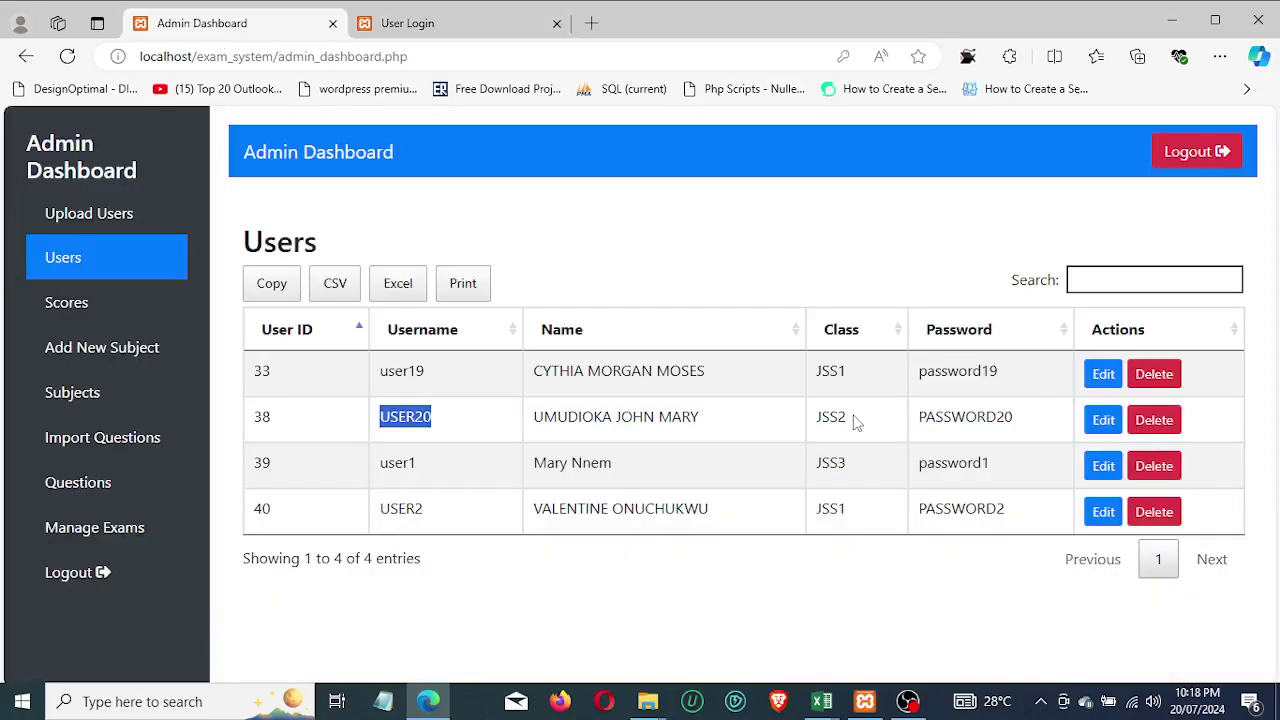
pyautogui.moveTo(1020, 422); pyautogui.dragTo(878, 420)
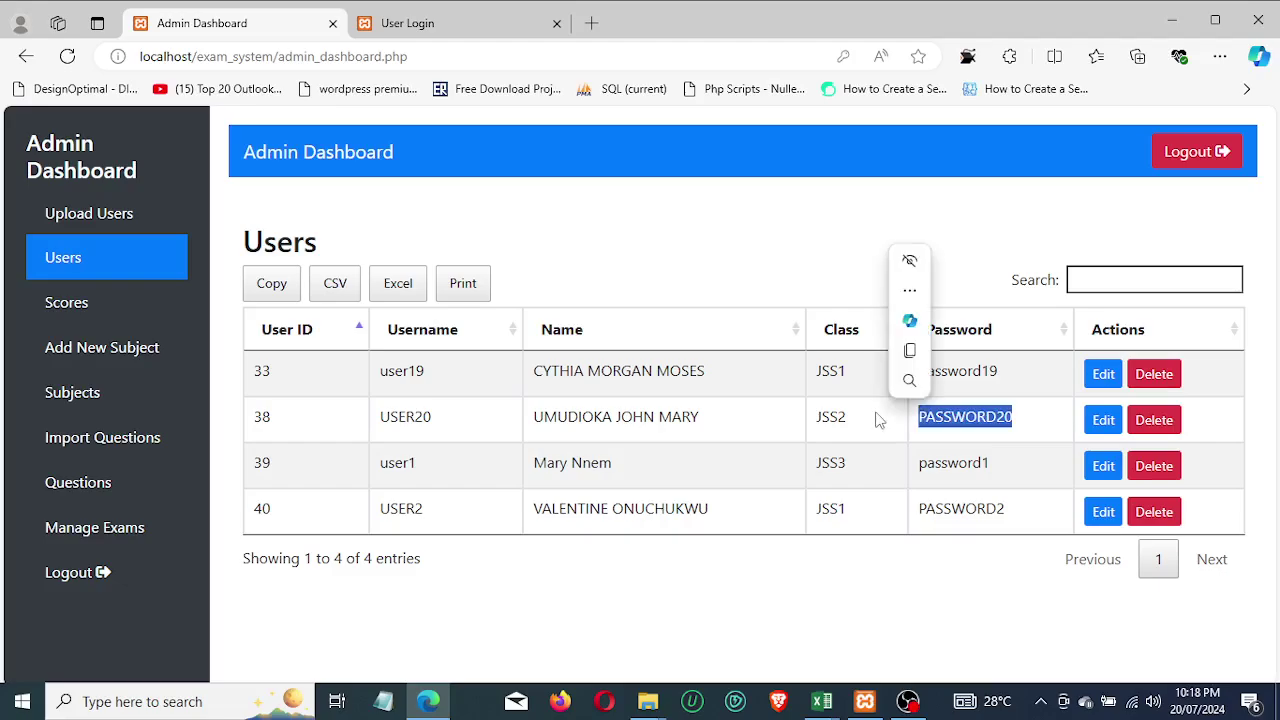
pyautogui.click(420, 23)
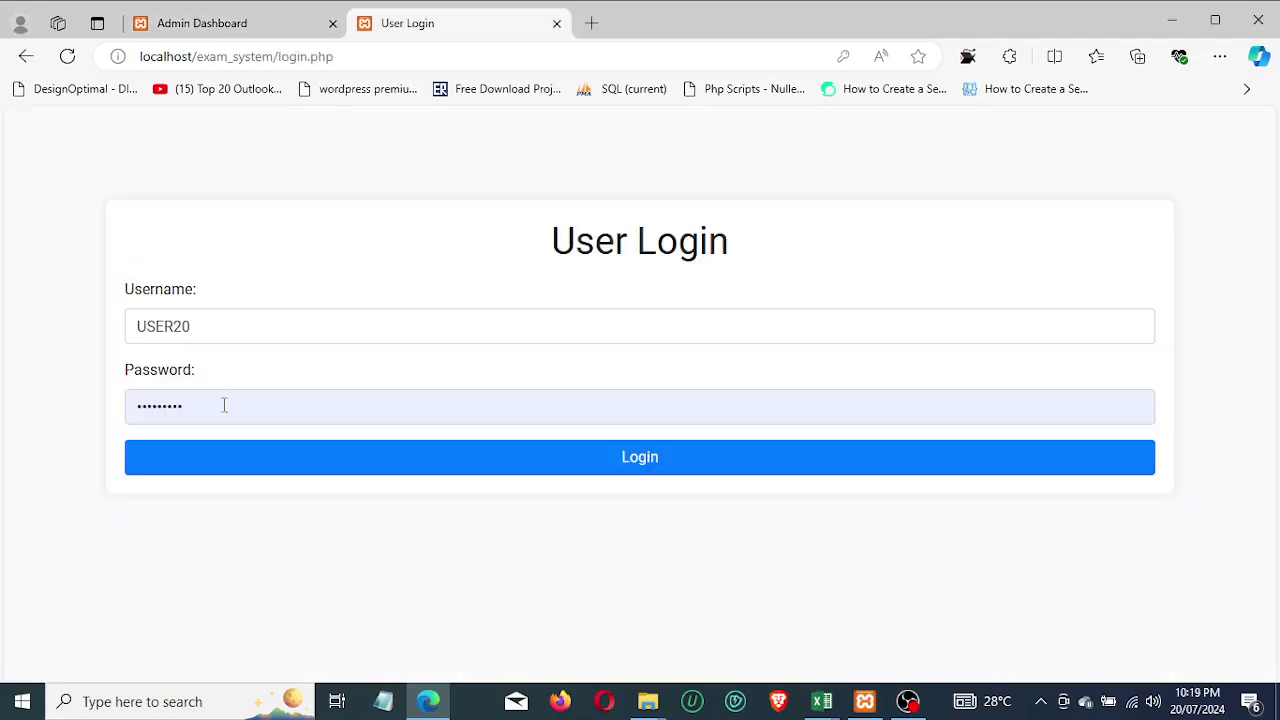
pyautogui.moveTo(224, 405); pyautogui.dragTo(65, 405)
pyautogui.hotkey('ctrl', 'v')
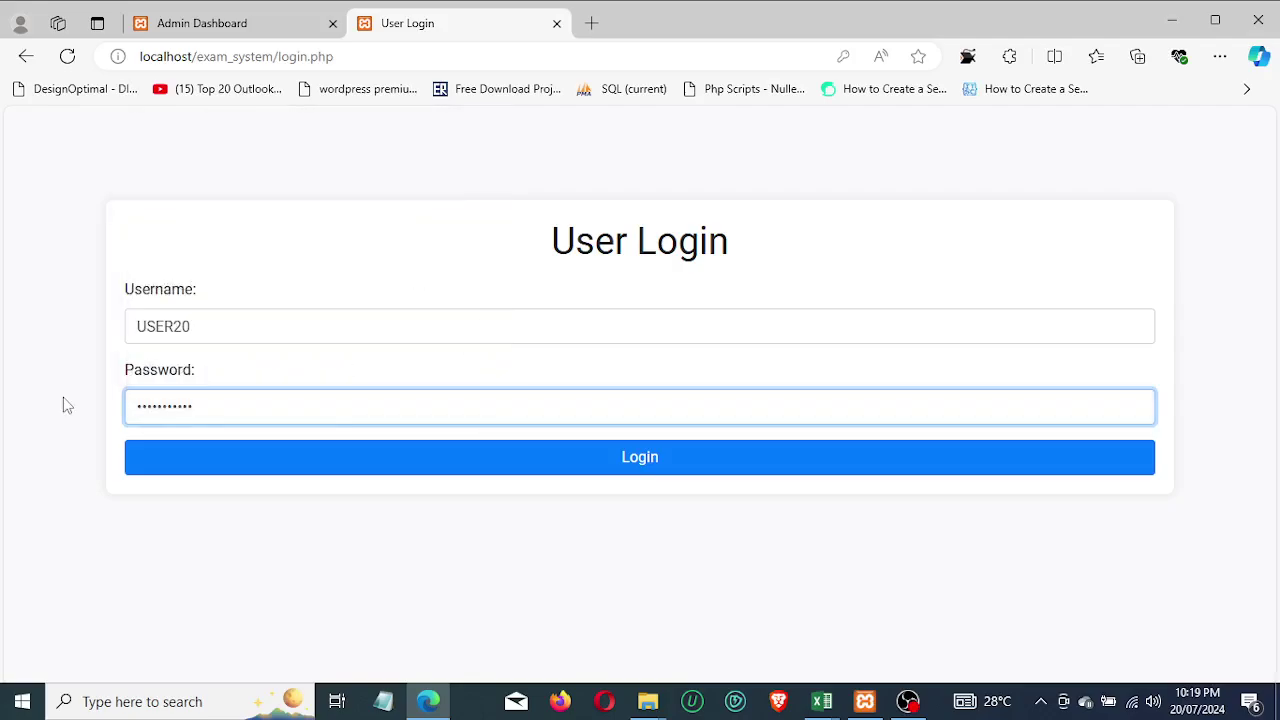
pyautogui.click(500, 470)
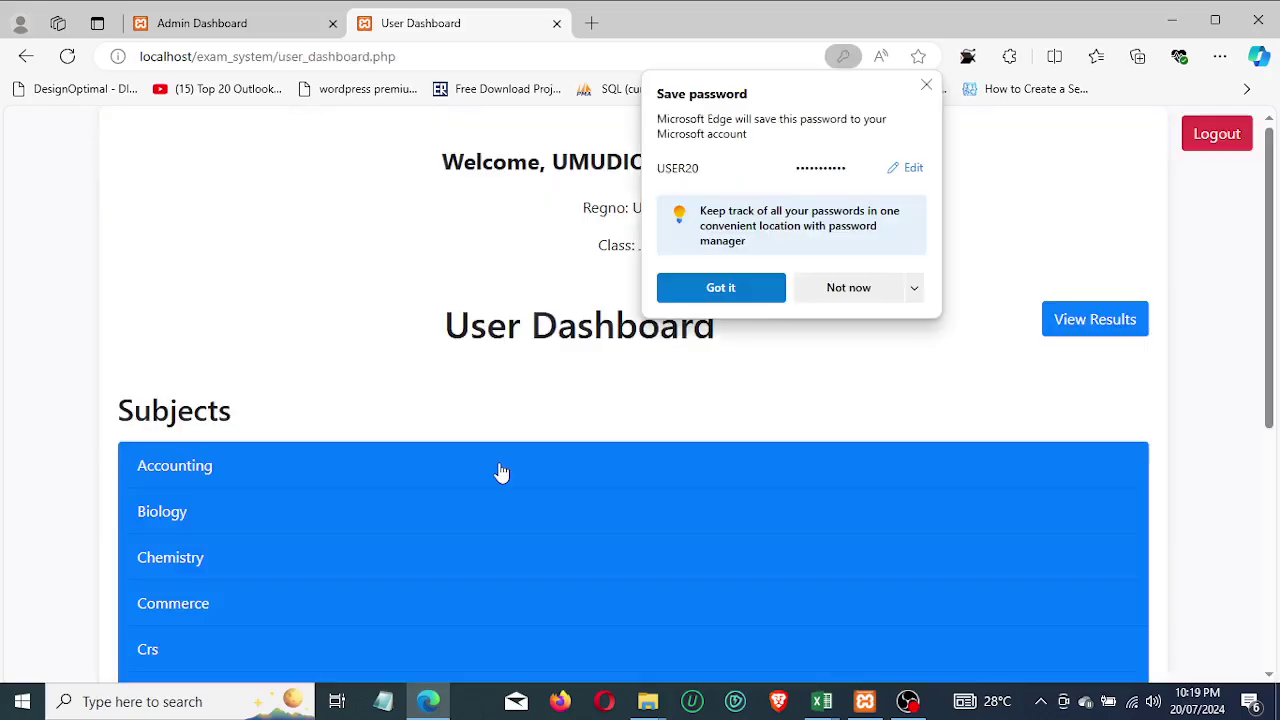
pyautogui.click(926, 85)
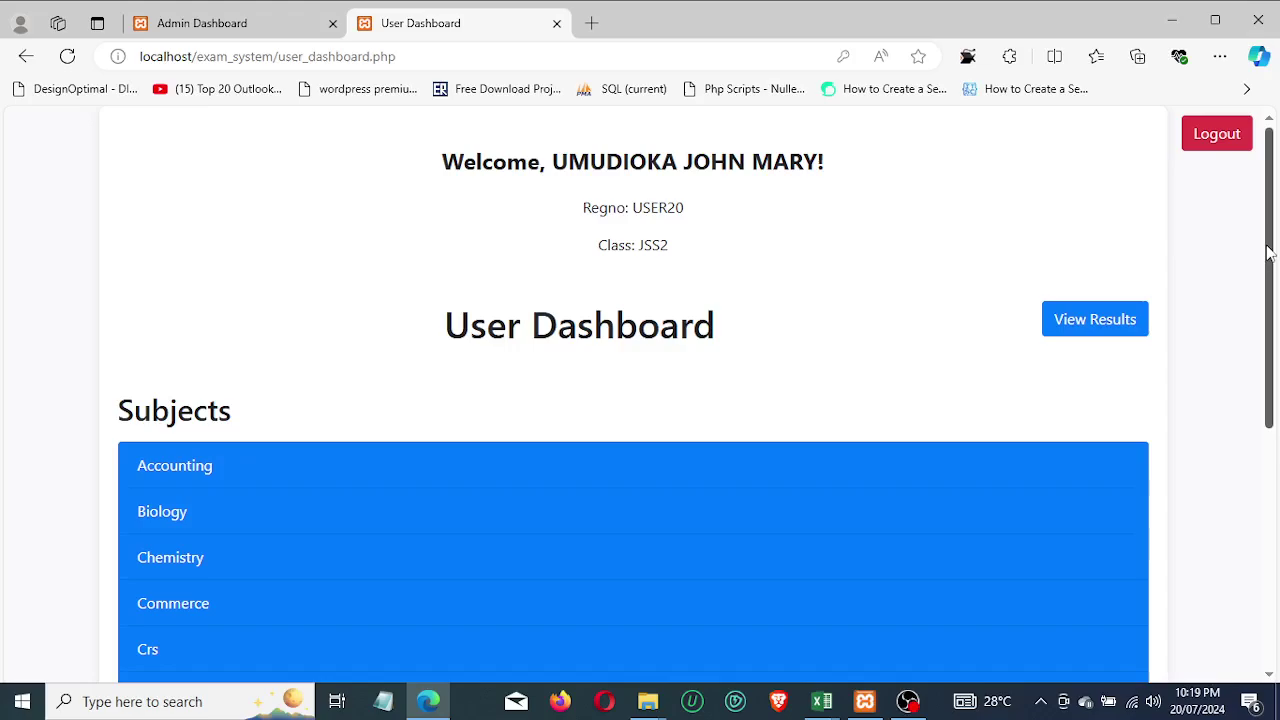
# - Look through the subjects on the user dashboard, view the student's results and close them
pyautogui.moveTo(1268, 240); pyautogui.dragTo(1267, 371)
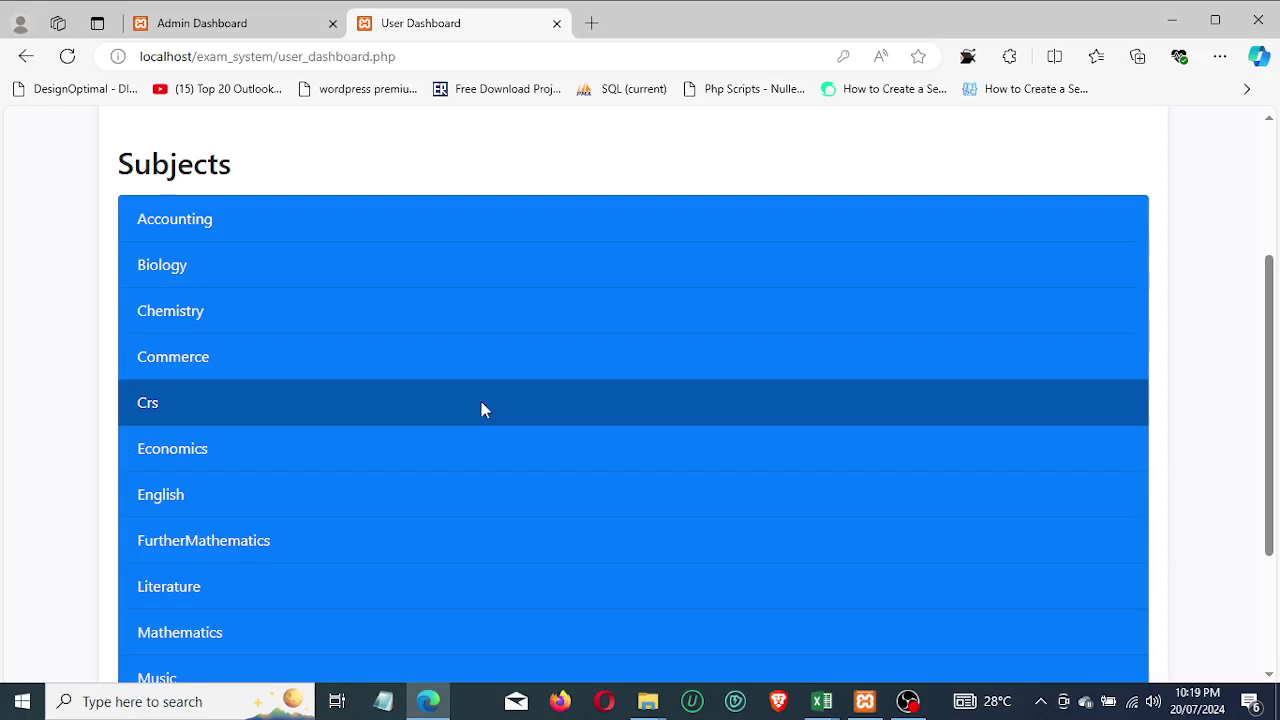
pyautogui.moveTo(1270, 358); pyautogui.dragTo(1270, 313)
pyautogui.scroll(2, 1160, 350)
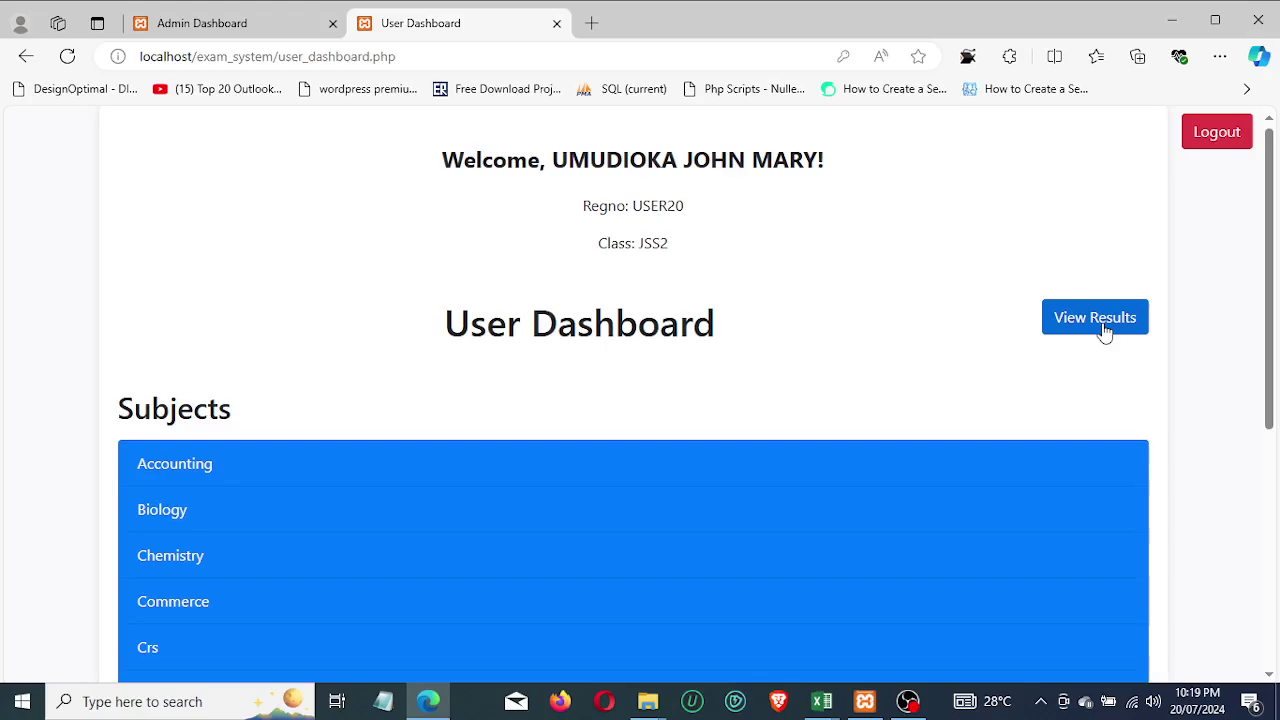
pyautogui.click(1105, 332)
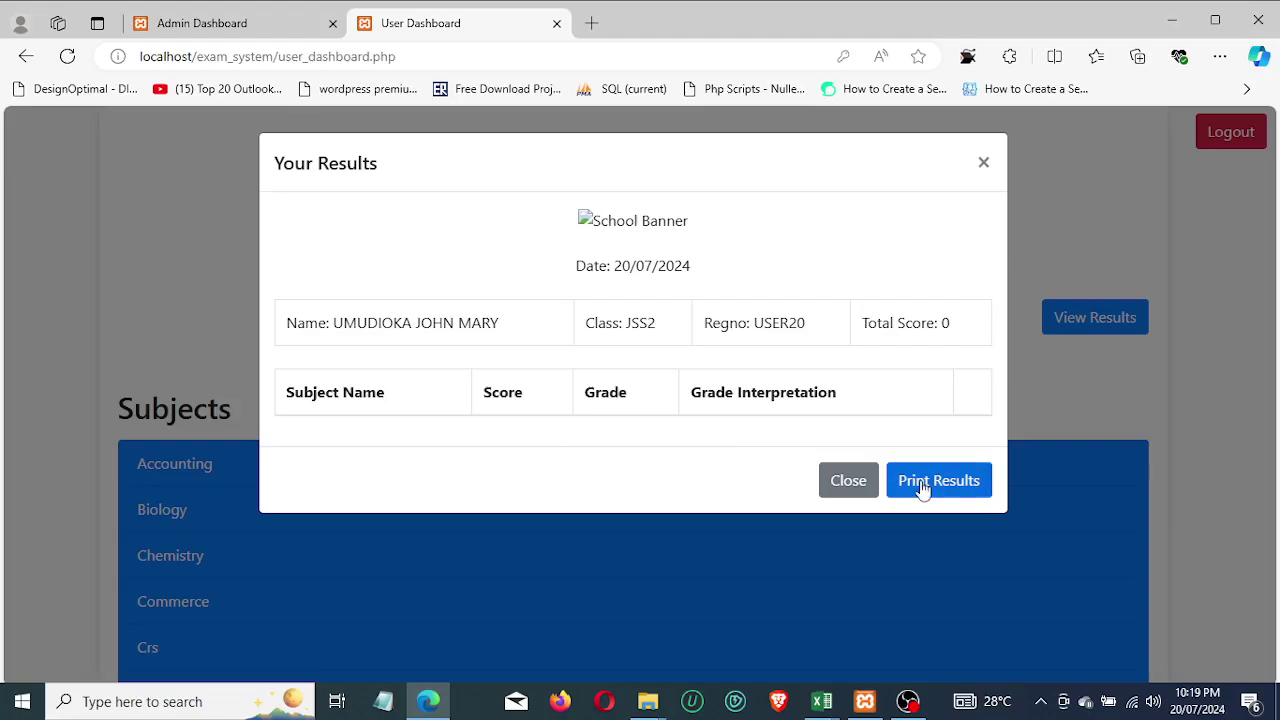
pyautogui.click(846, 482)
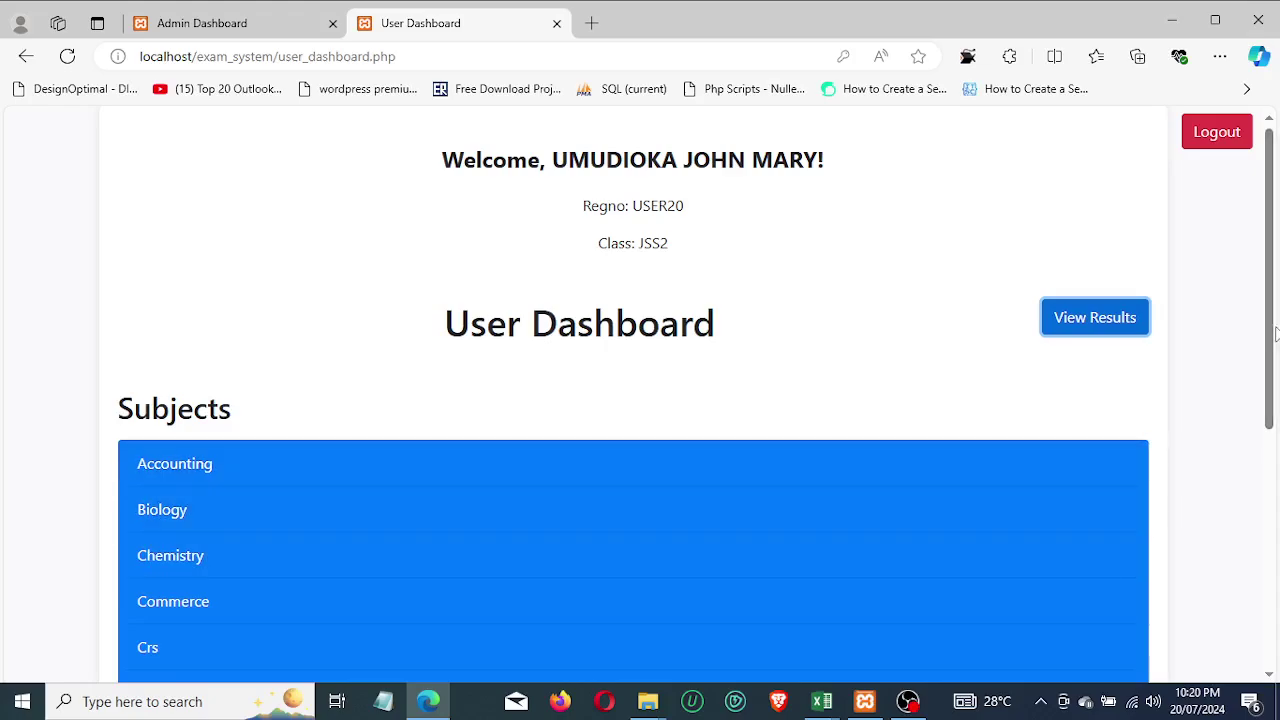
pyautogui.scroll(-1, 1200, 330)
pyautogui.scroll(1, 1150, 330)
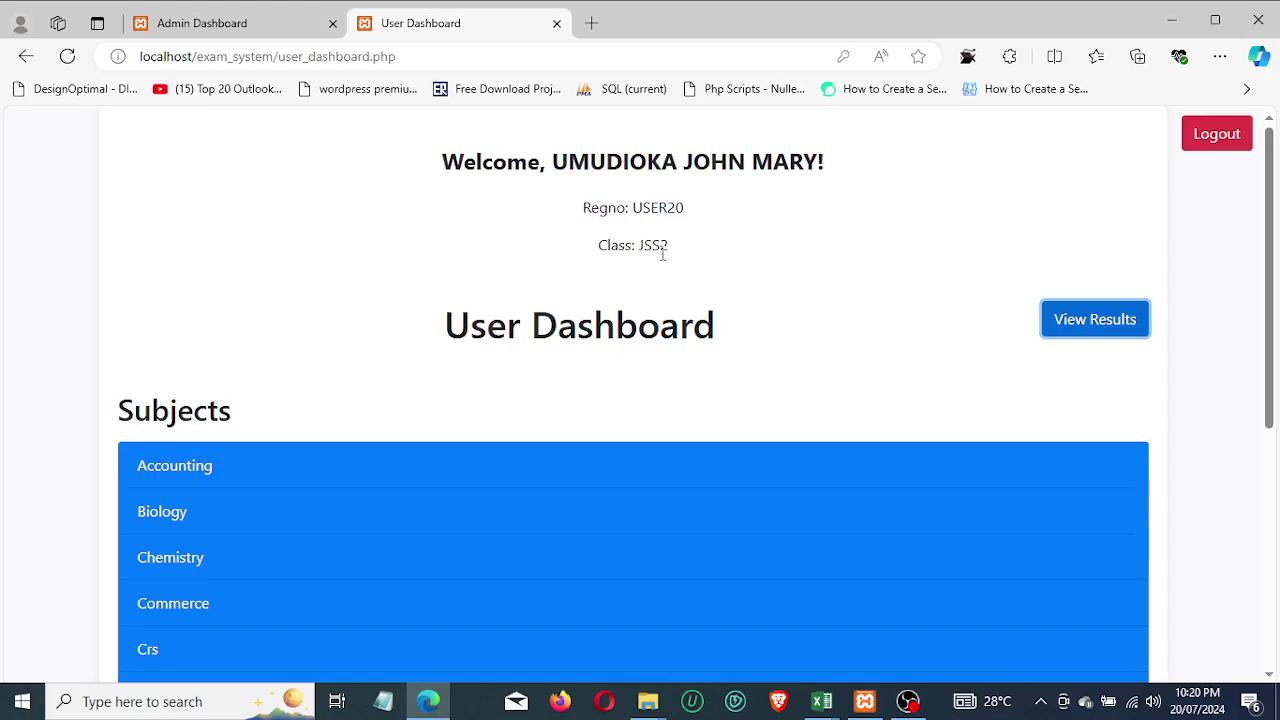
pyautogui.moveTo(1268, 258)
pyautogui.mouseDown()
pyautogui.moveTo(1263, 594)
pyautogui.moveTo(1264, 255)
pyautogui.mouseUp()
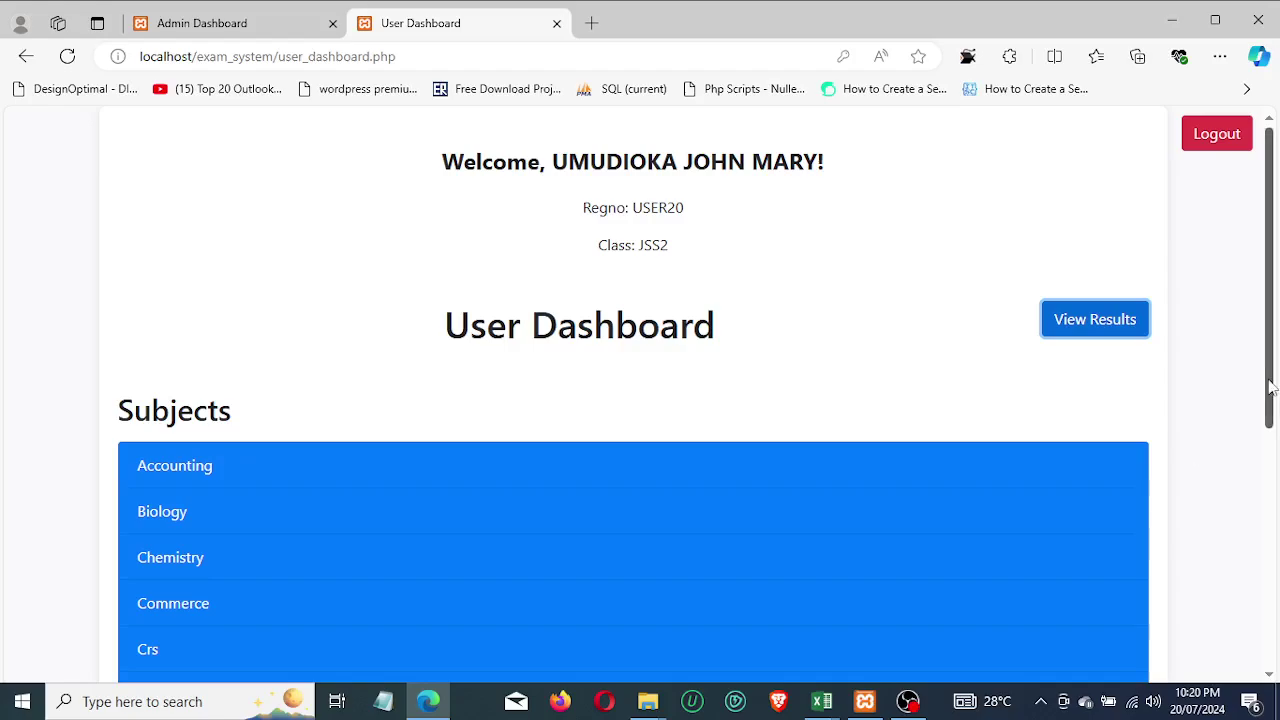
pyautogui.moveTo(1270, 388)
pyautogui.mouseDown()
pyautogui.moveTo(1258, 482)
pyautogui.moveTo(1256, 399)
pyautogui.mouseUp()
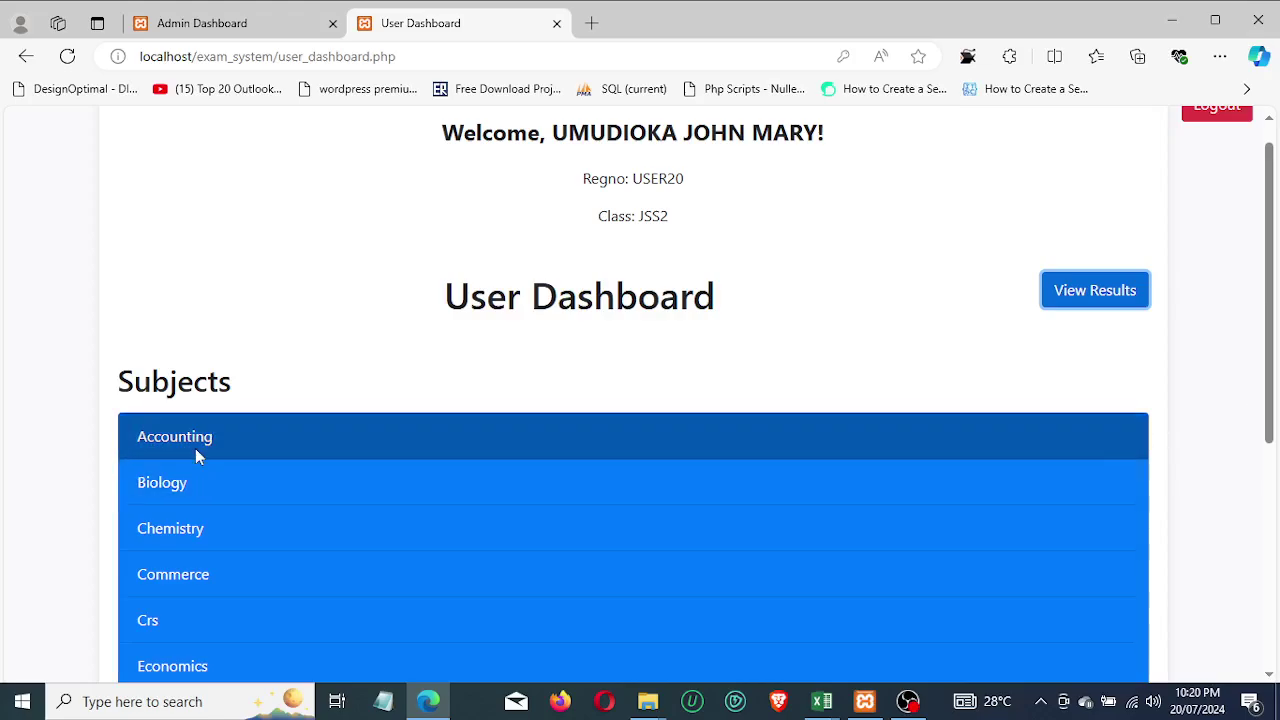
# - Return to the admin dashboard and examine the Scores table across all its subject columns
pyautogui.click(212, 24)
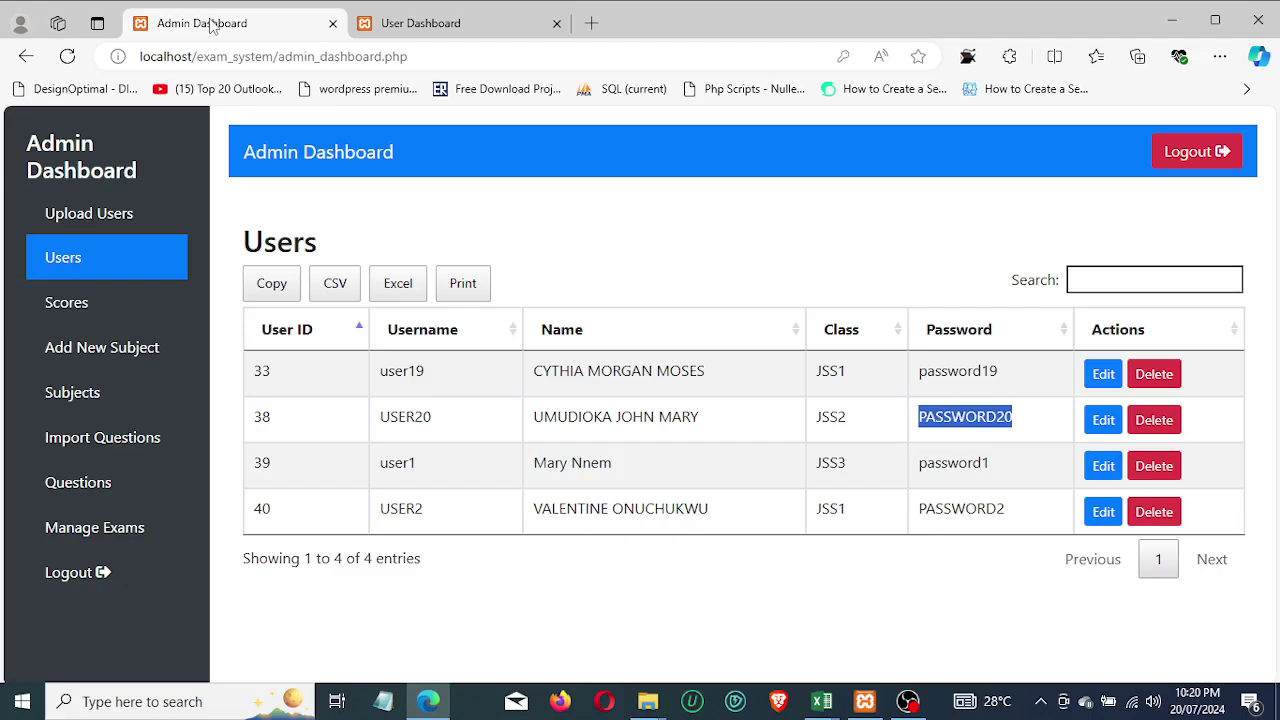
pyautogui.click(72, 310)
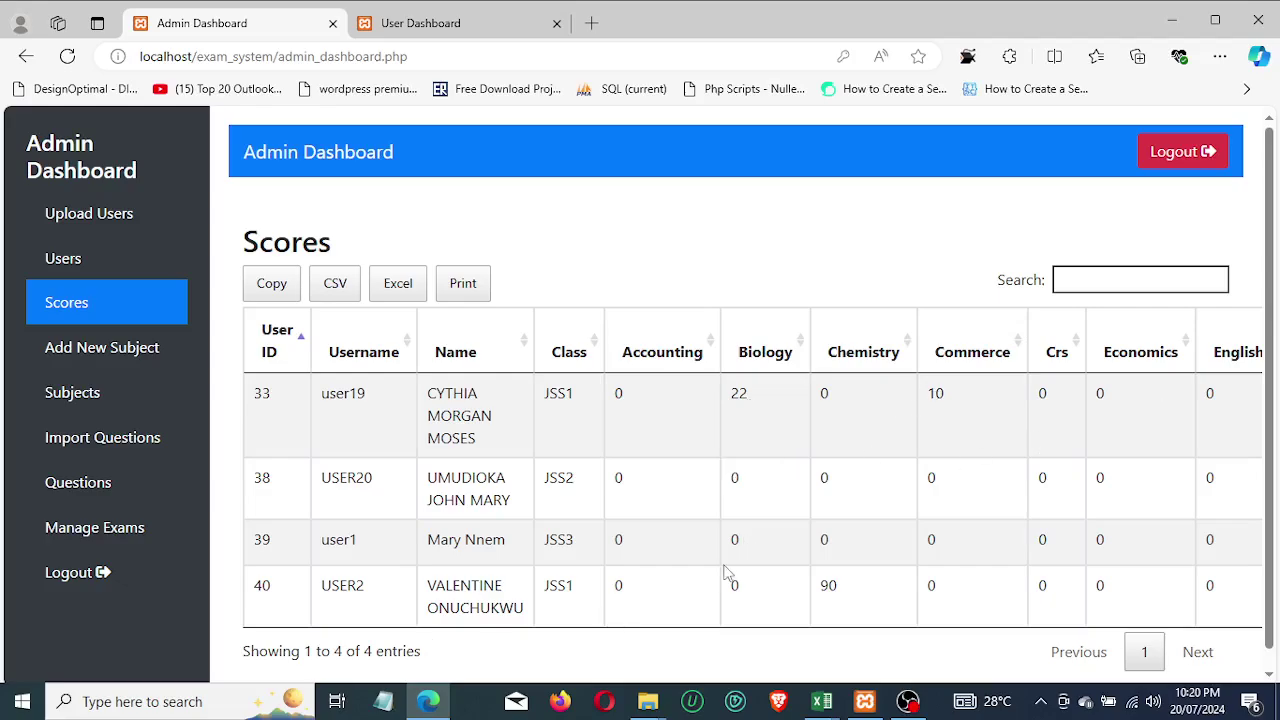
pyautogui.hscroll(5, 1047, 428)
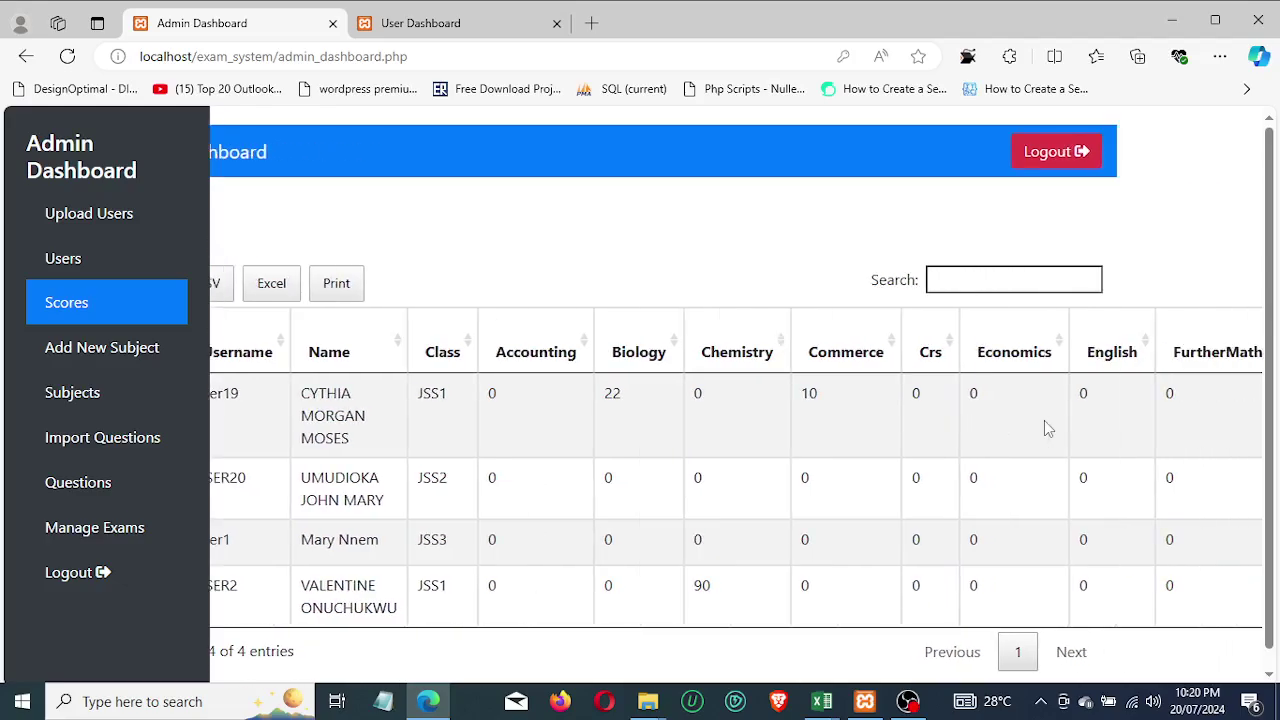
pyautogui.hscroll(4, 1044, 420)
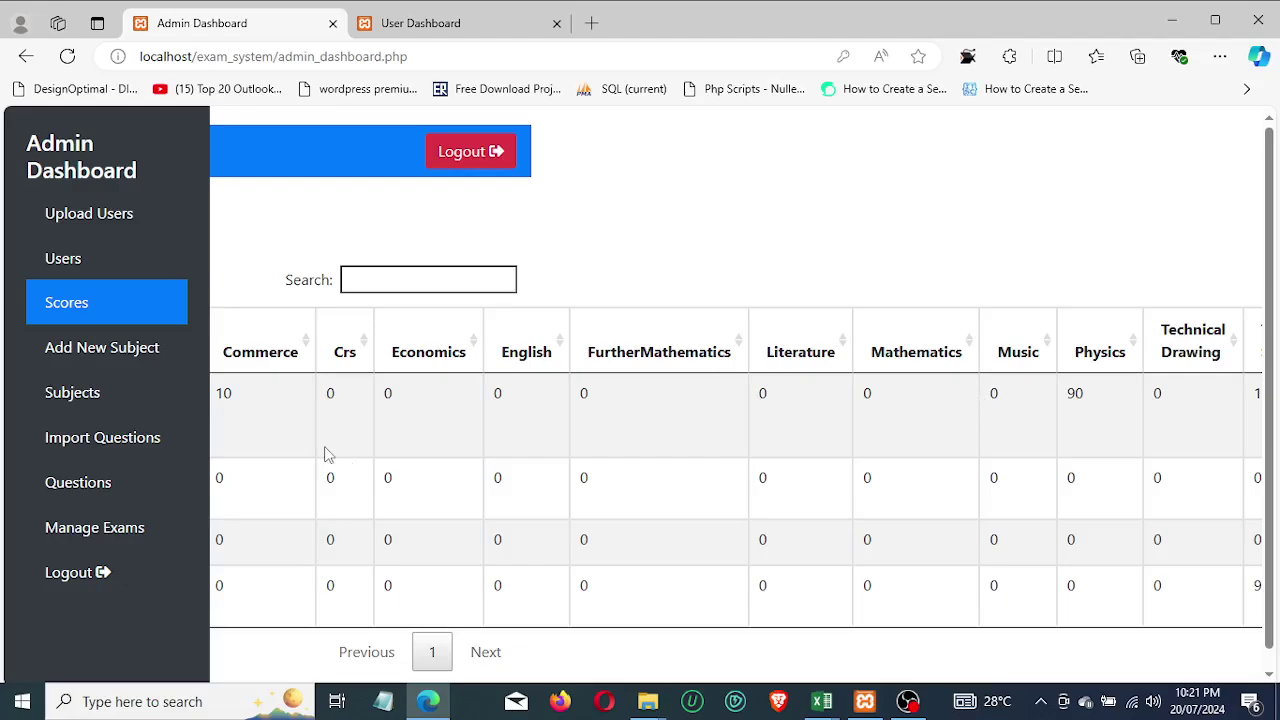
# - View the Questions table in the admin dashboard and go to the Import Questions page
pyautogui.click(88, 486)
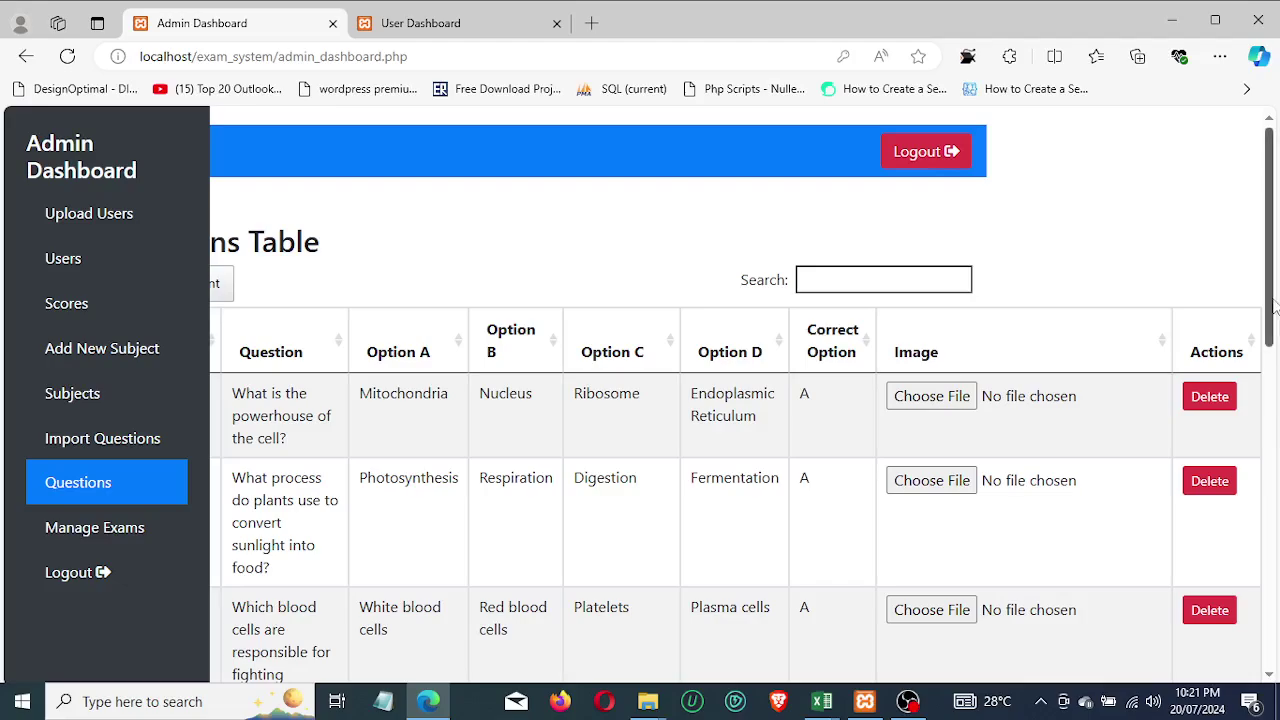
pyautogui.moveTo(1275, 310)
pyautogui.mouseDown()
pyautogui.moveTo(1273, 580)
pyautogui.moveTo(1272, 305)
pyautogui.mouseUp()
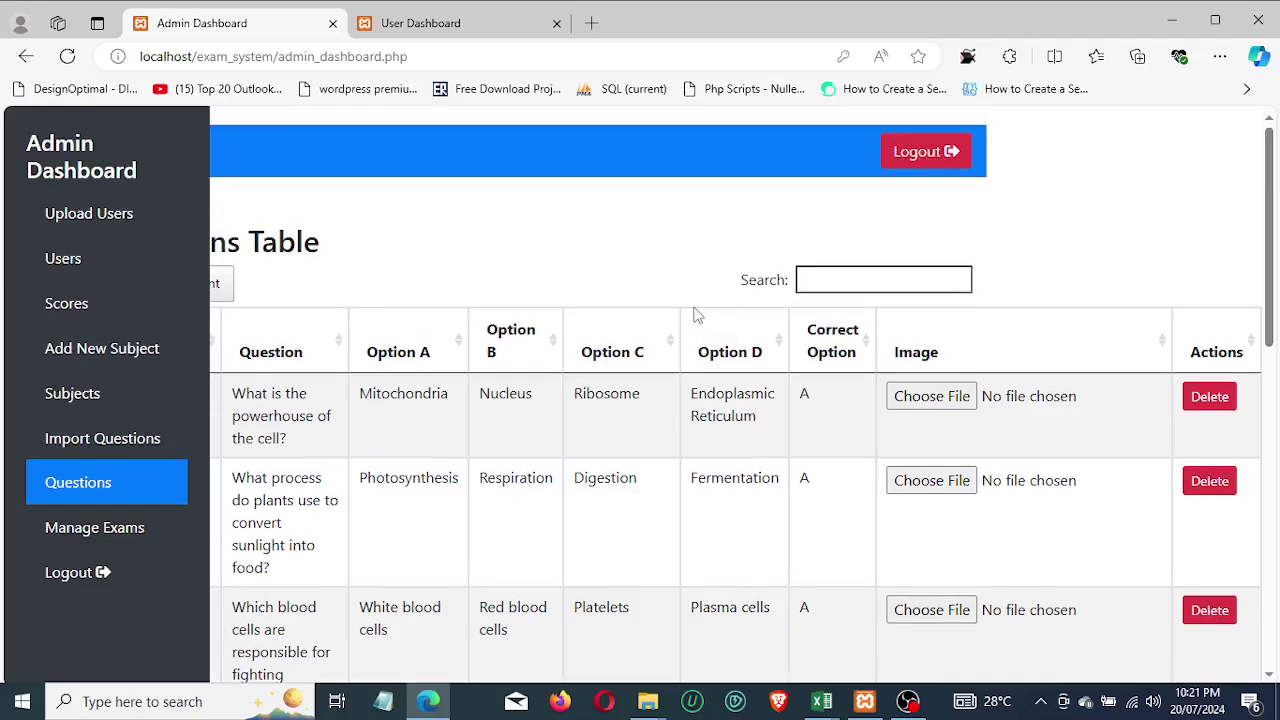
pyautogui.click(100, 440)
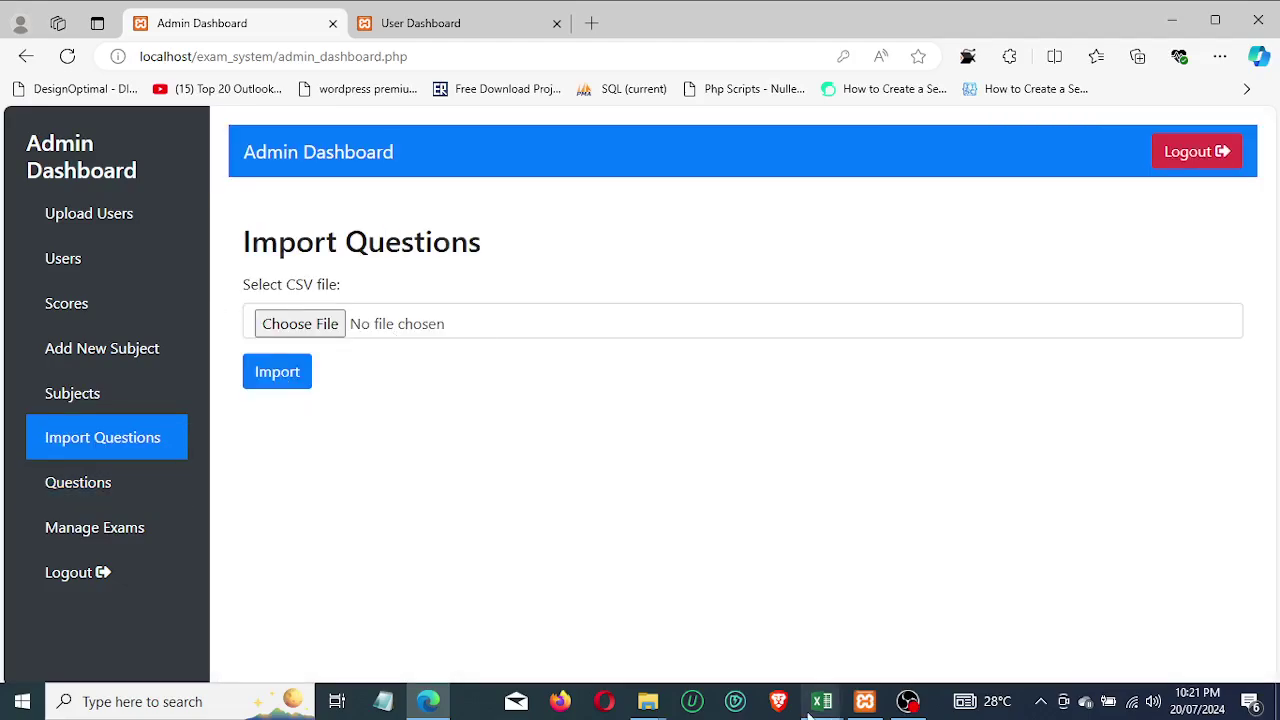
# - Switch to the music workbook in Excel and autofit the width of all columns
pyautogui.moveTo(810, 708)
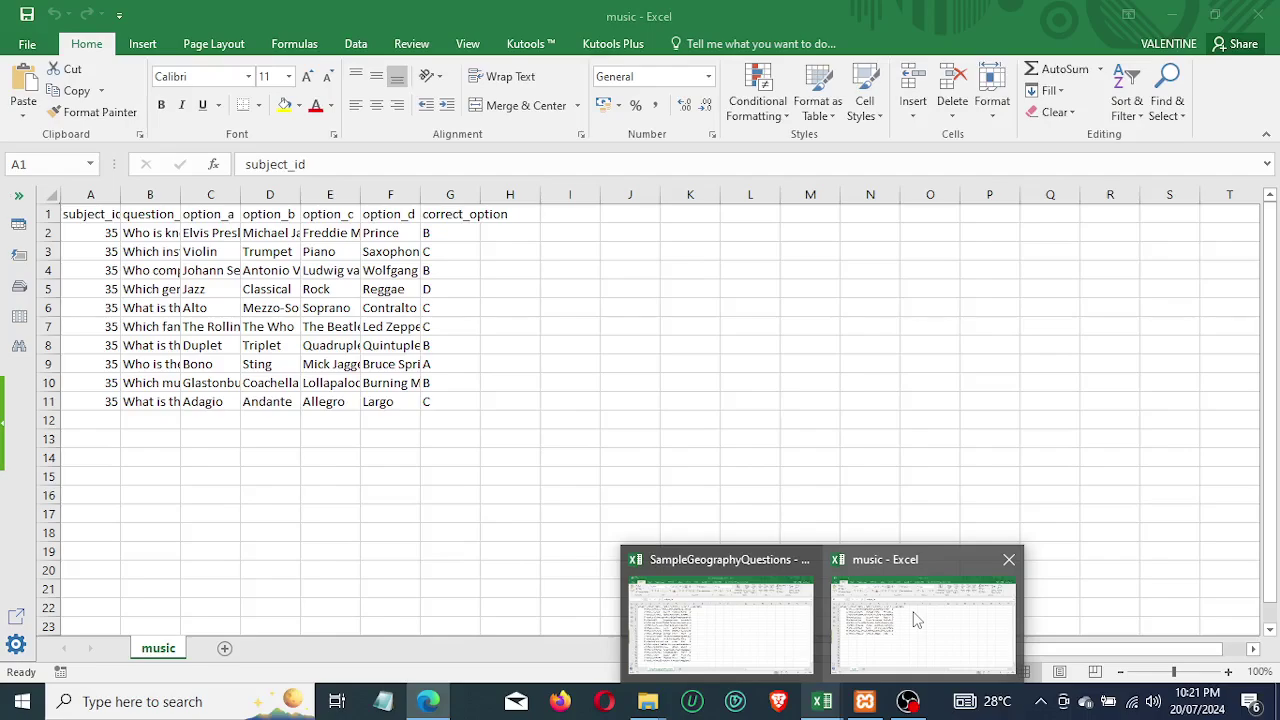
pyautogui.click(900, 615)
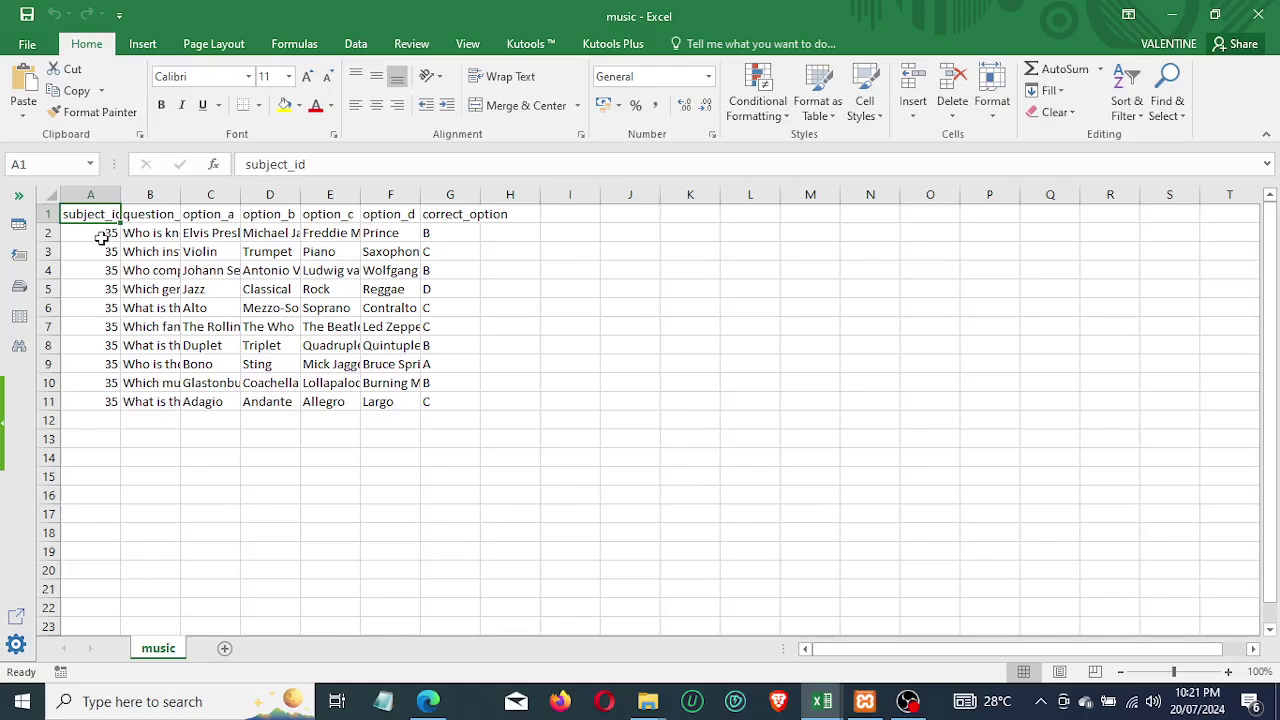
pyautogui.click(55, 198)
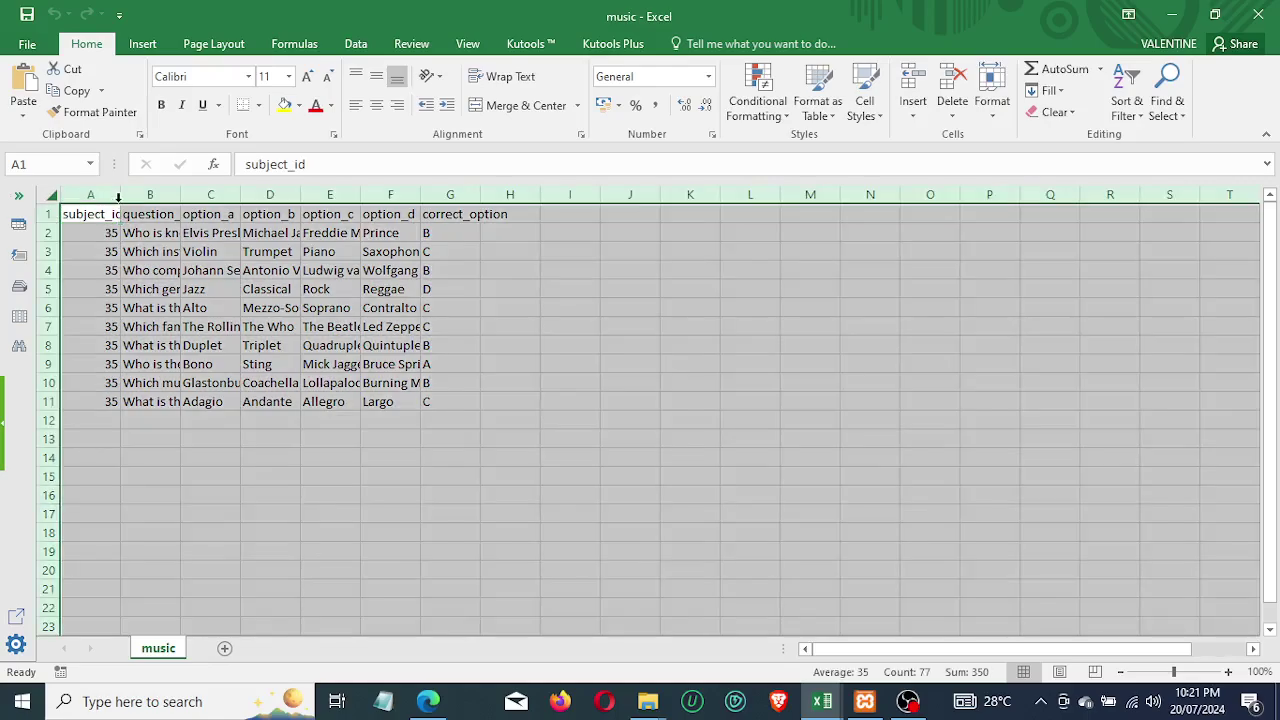
pyautogui.doubleClick(118, 201)
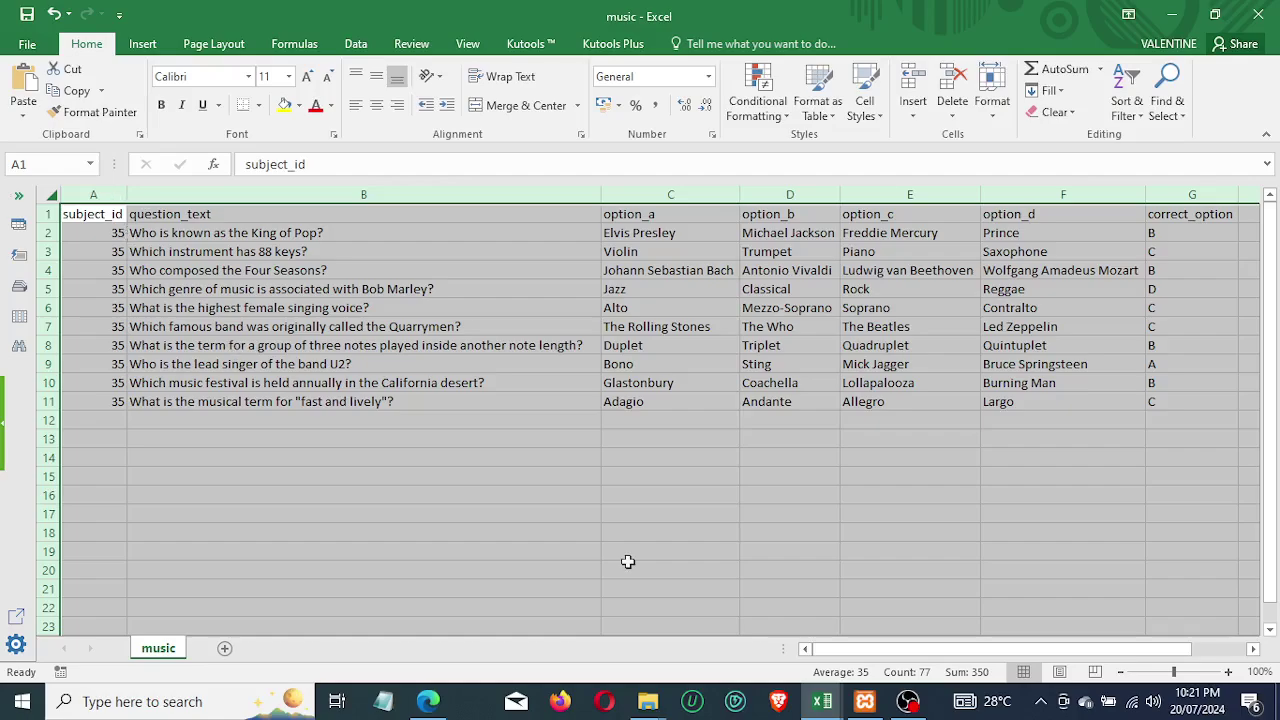
# - Switch back to Edge and check the second page of the Subjects list for the Music subject's ID
pyautogui.moveTo(427, 701)
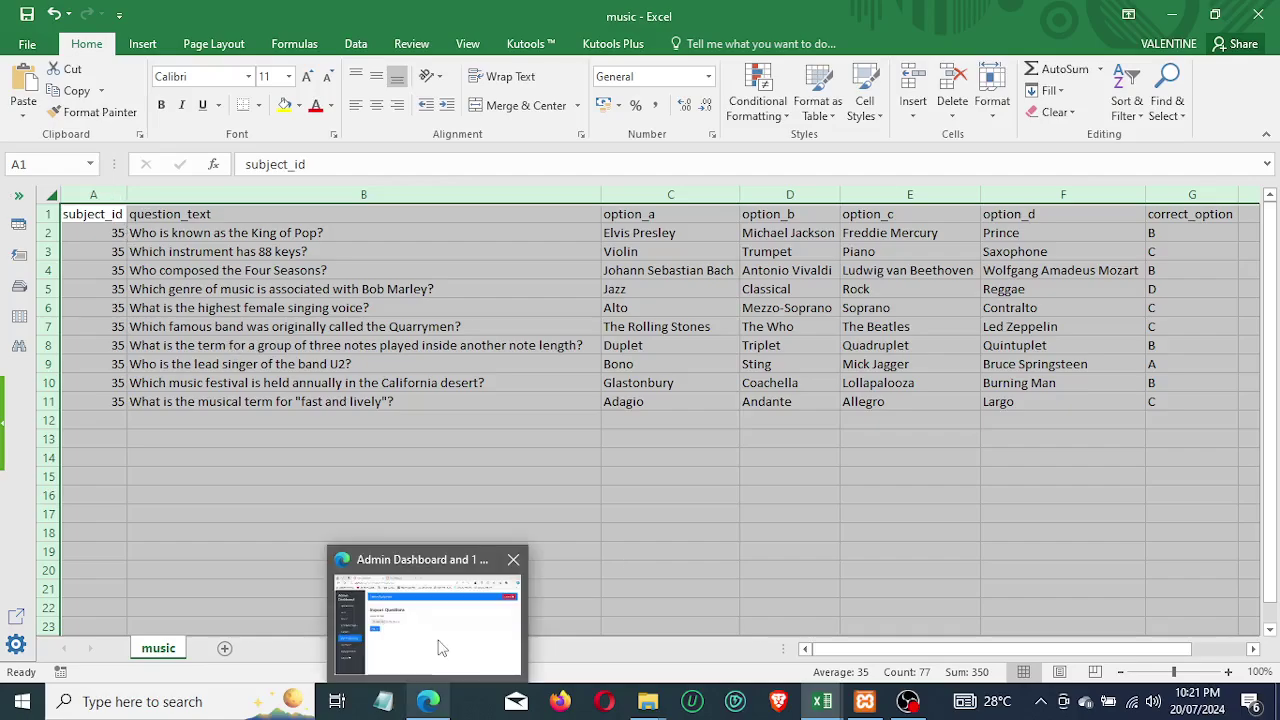
pyautogui.click(441, 649)
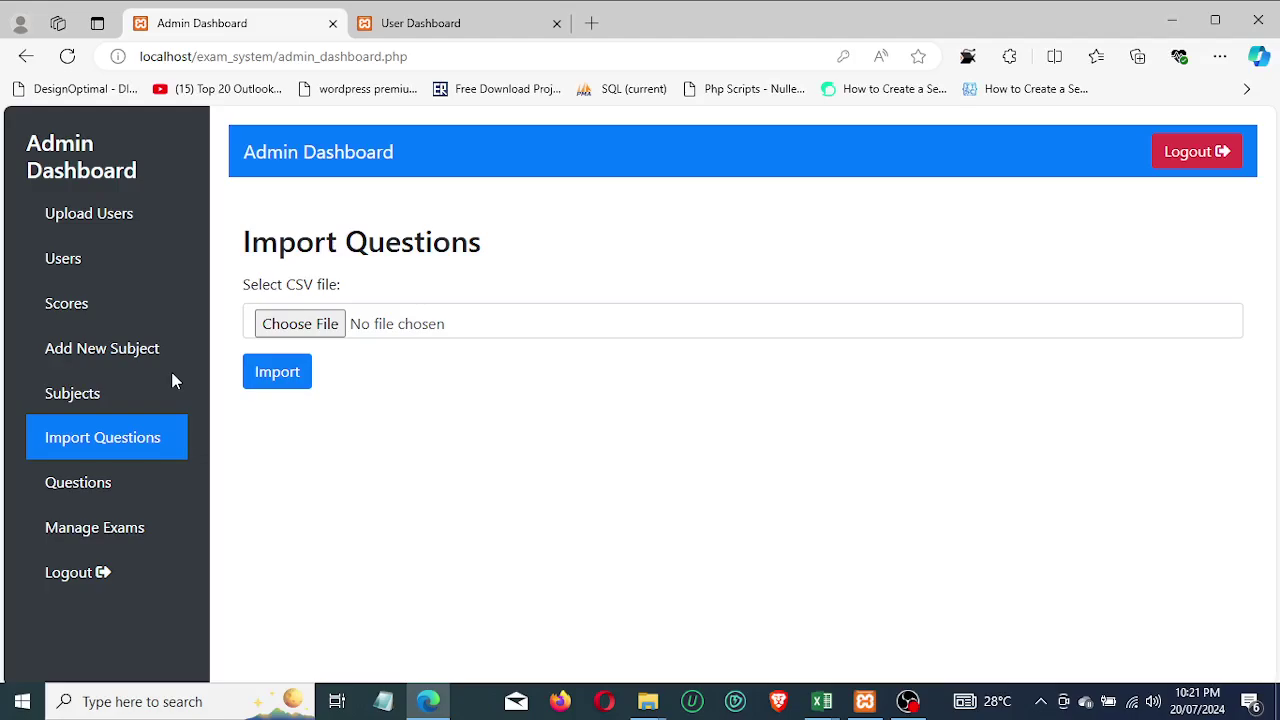
pyautogui.click(101, 399)
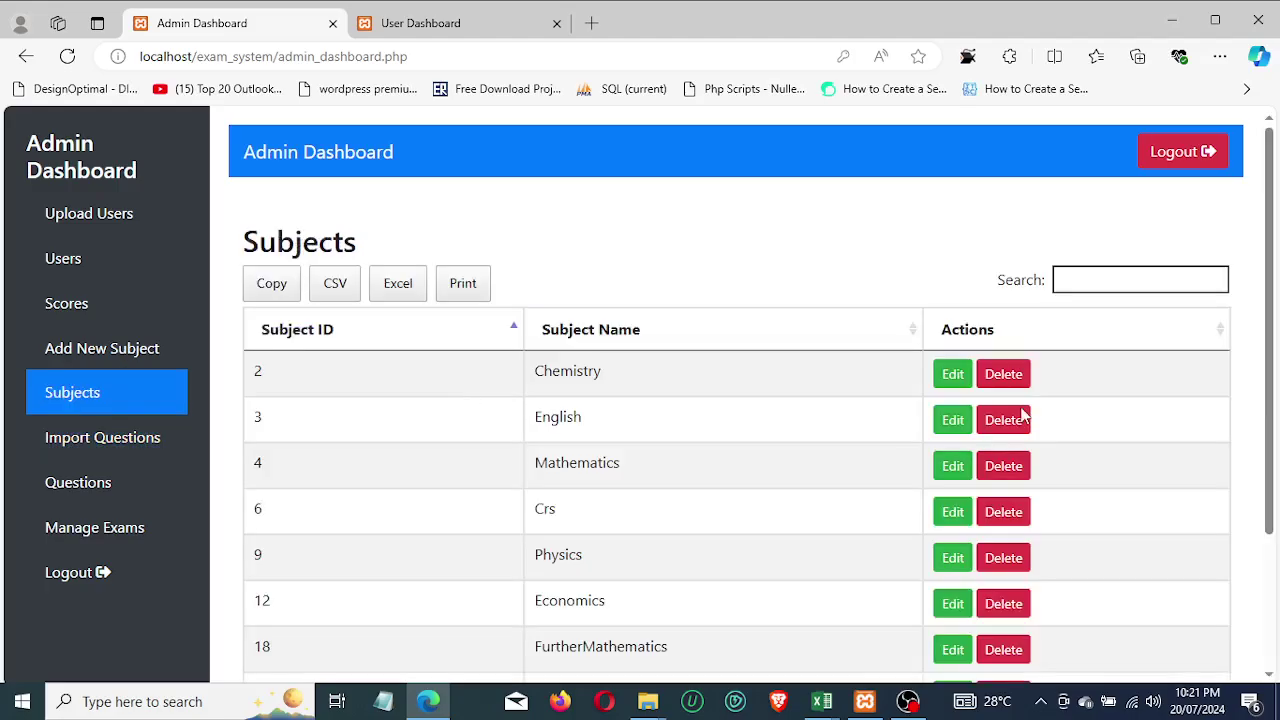
pyautogui.moveTo(1270, 342); pyautogui.dragTo(1266, 550)
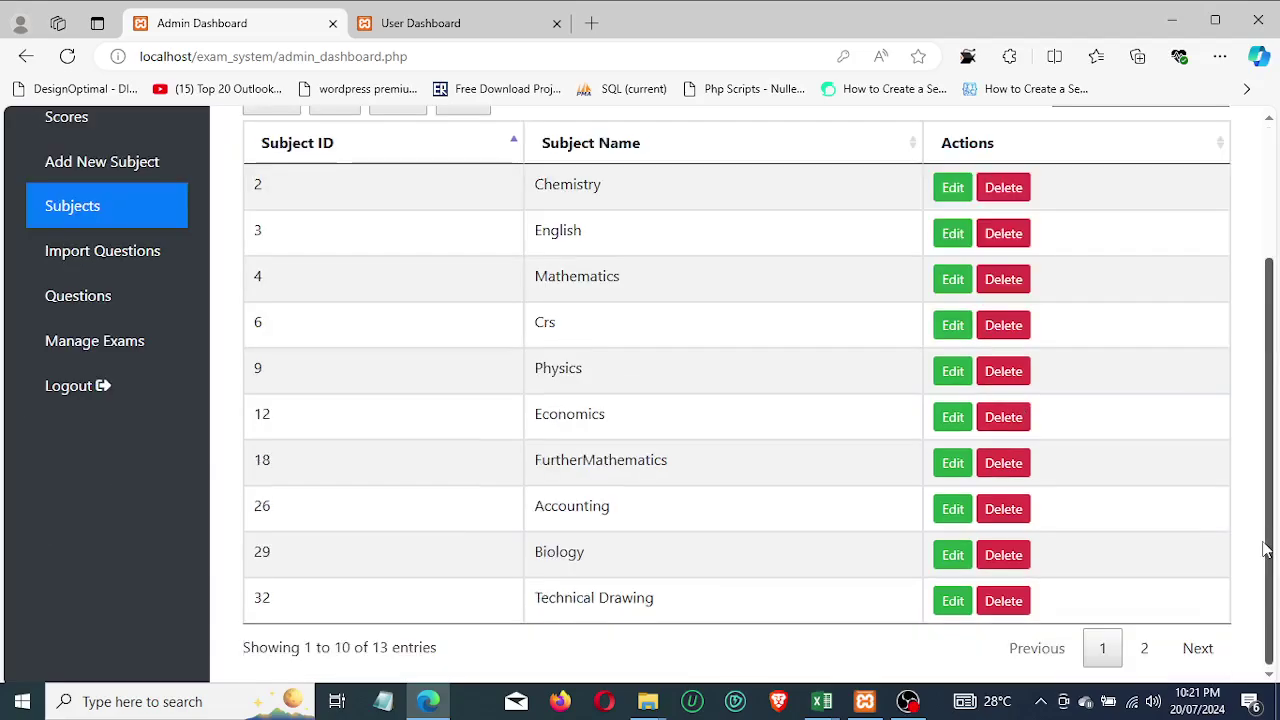
pyautogui.click(1144, 648)
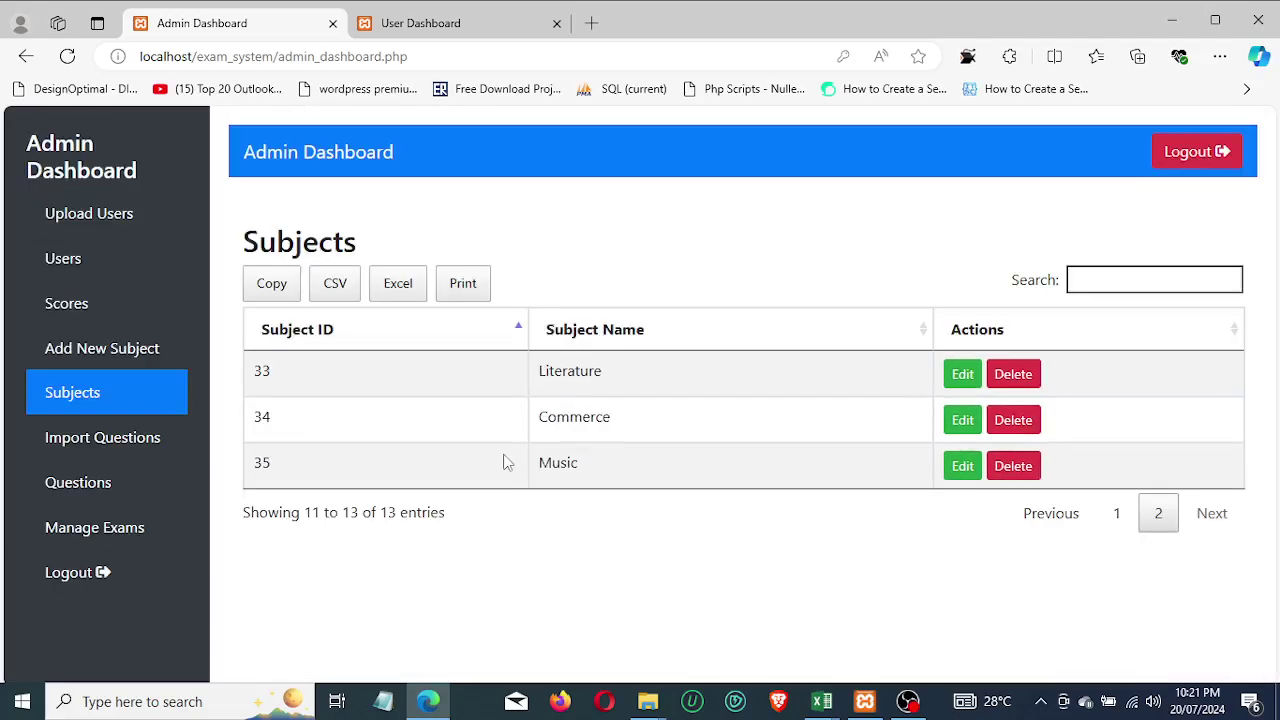
# - Reopen the Import Questions page in the admin dashboard and switch to the music workbook in Excel
pyautogui.click(104, 448)
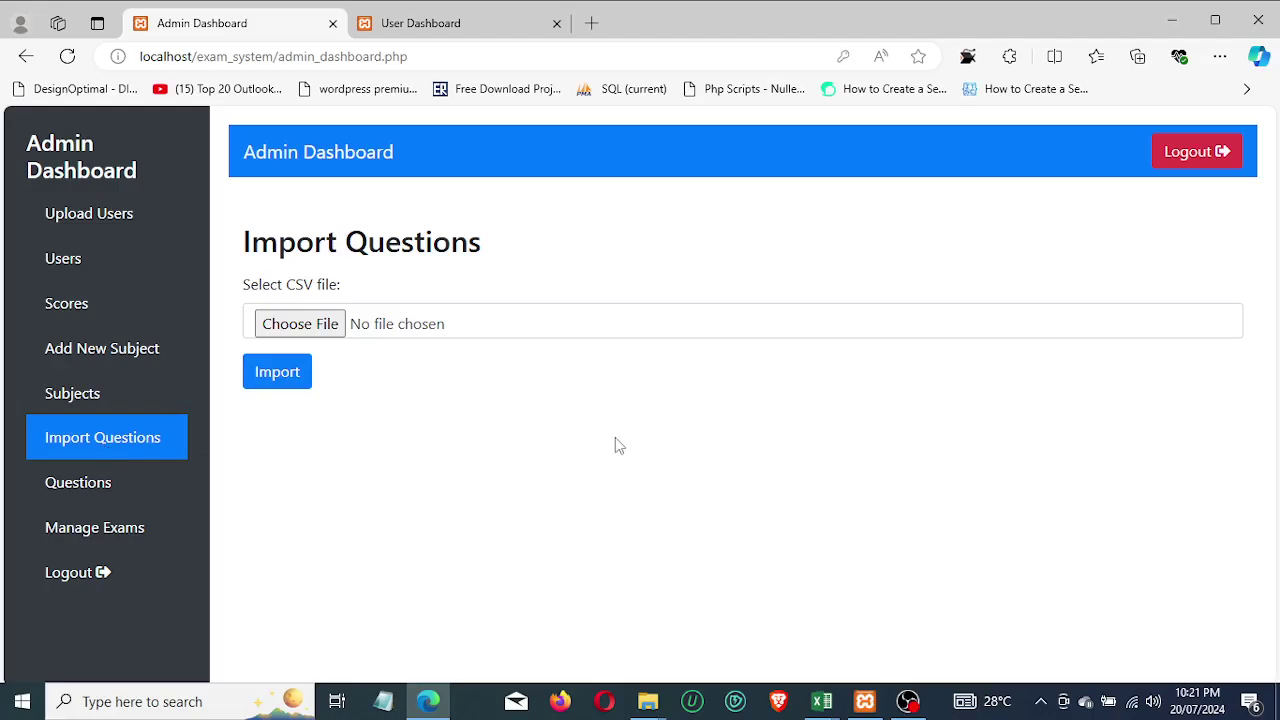
pyautogui.click(822, 701)
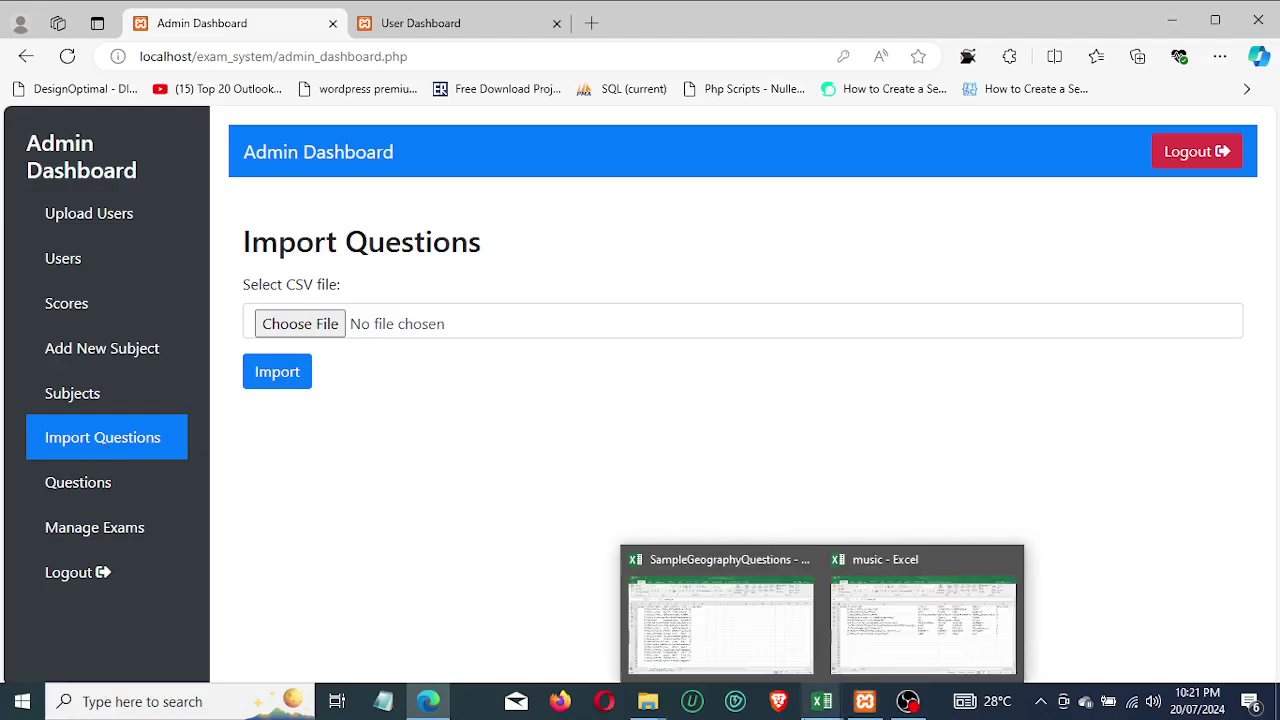
pyautogui.click(924, 607)
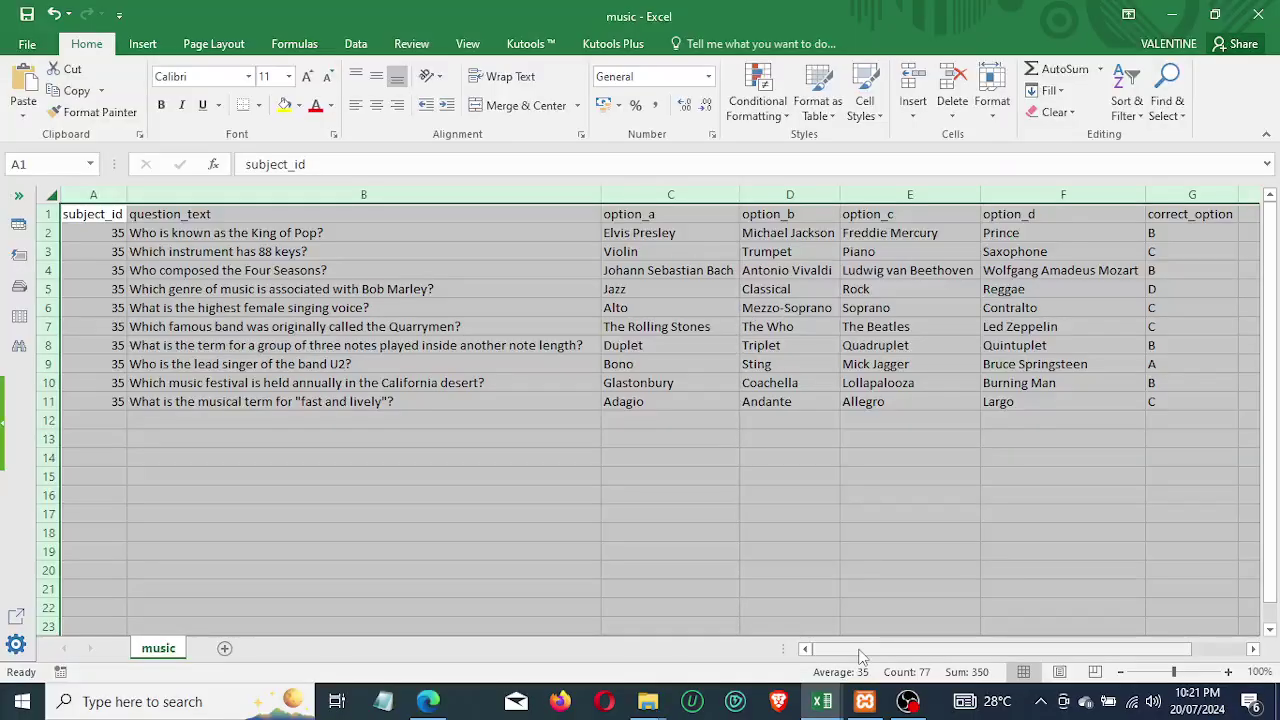
# - Review the option_d and correct_option values for the King of Pop question in the music workbook
pyautogui.moveTo(860, 655); pyautogui.dragTo(880, 655)
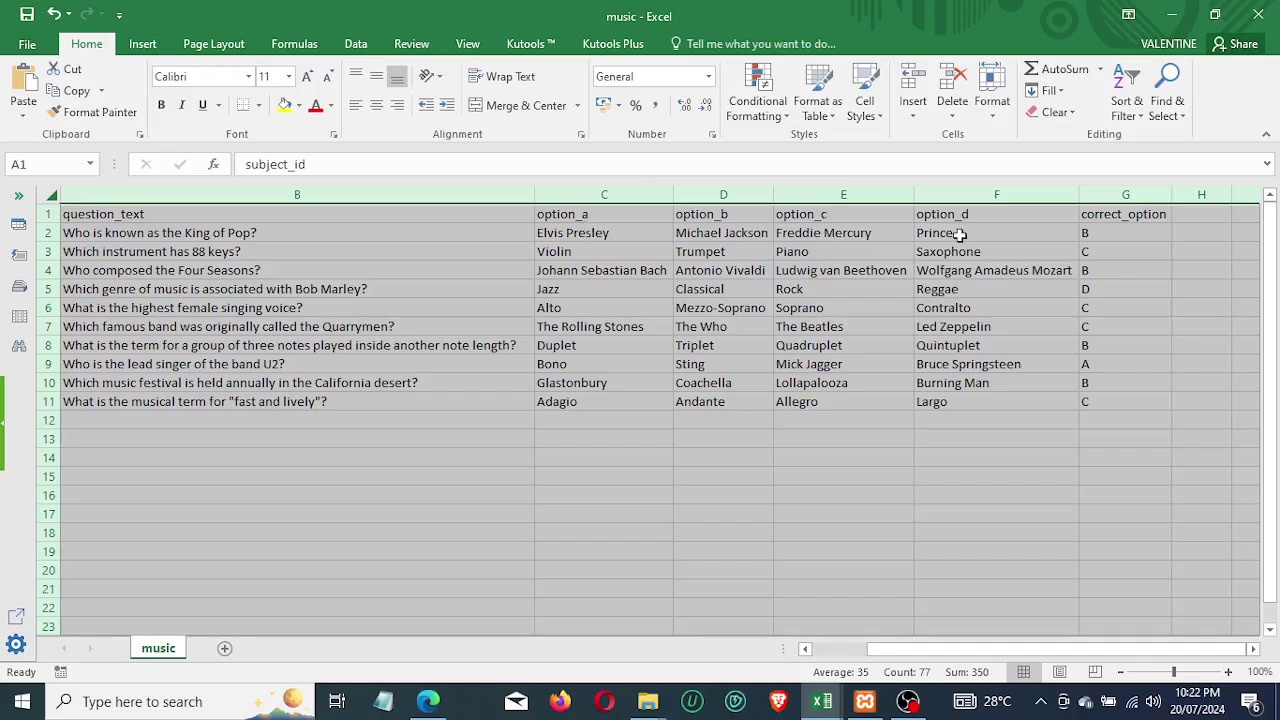
pyautogui.click(962, 236)
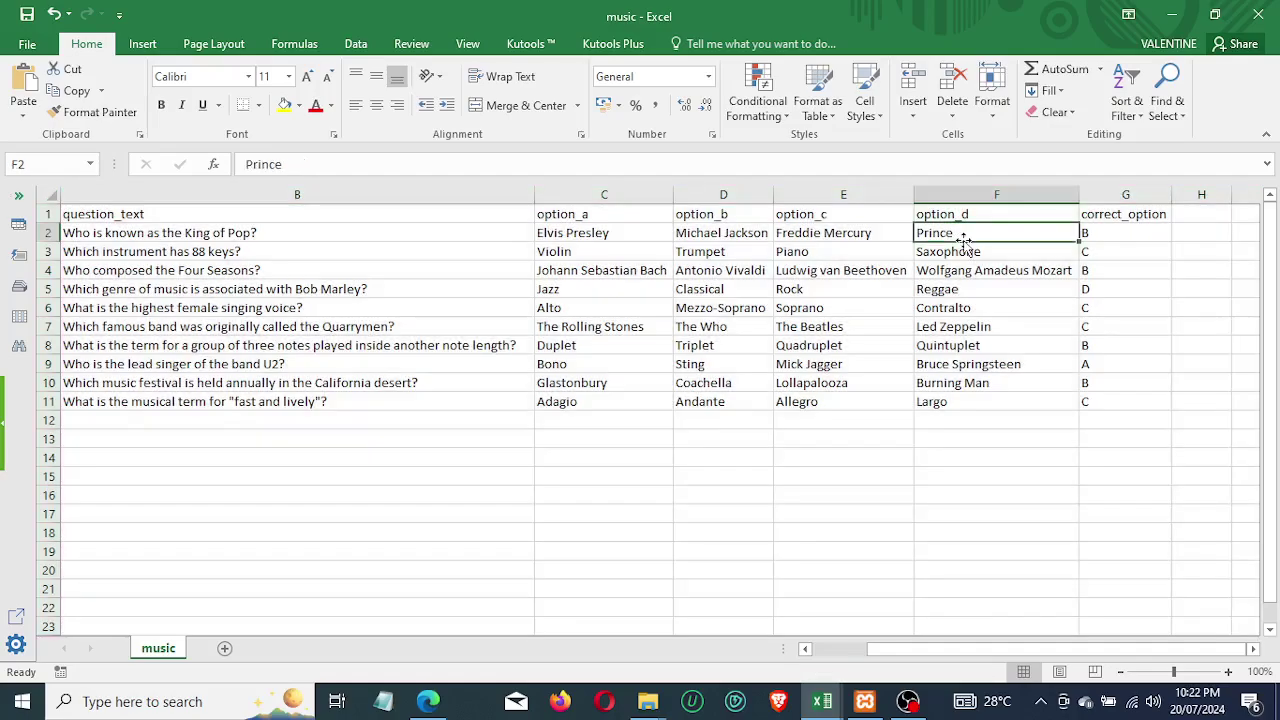
pyautogui.click(1102, 228)
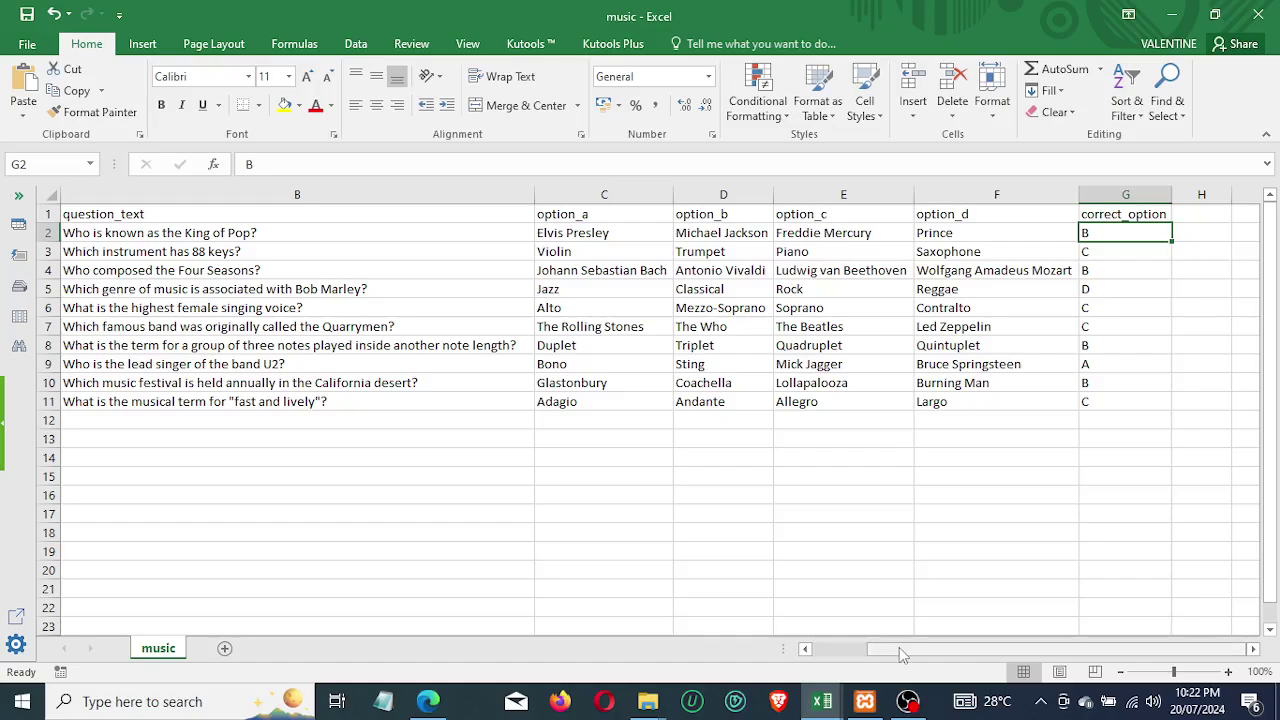
pyautogui.moveTo(899, 647); pyautogui.dragTo(845, 647)
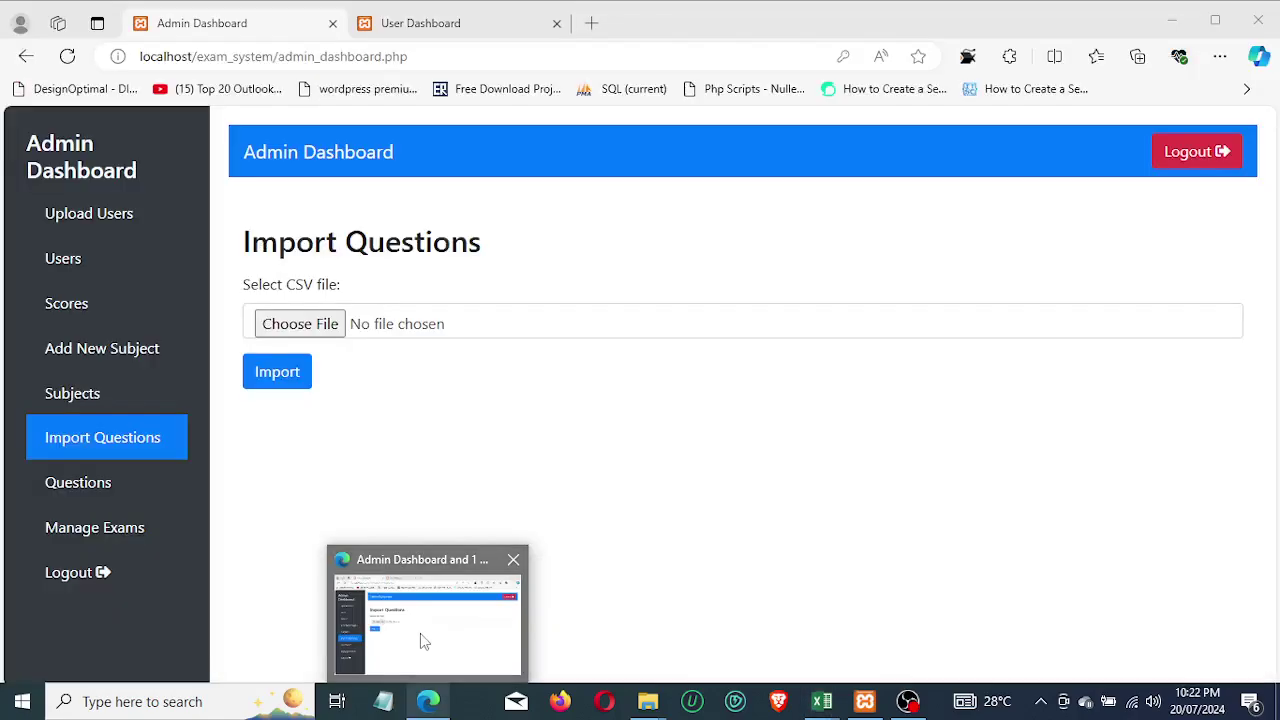
# - Switch to Edge and import the questions from the music CSV file in the Documents folder
pyautogui.click(420, 633)
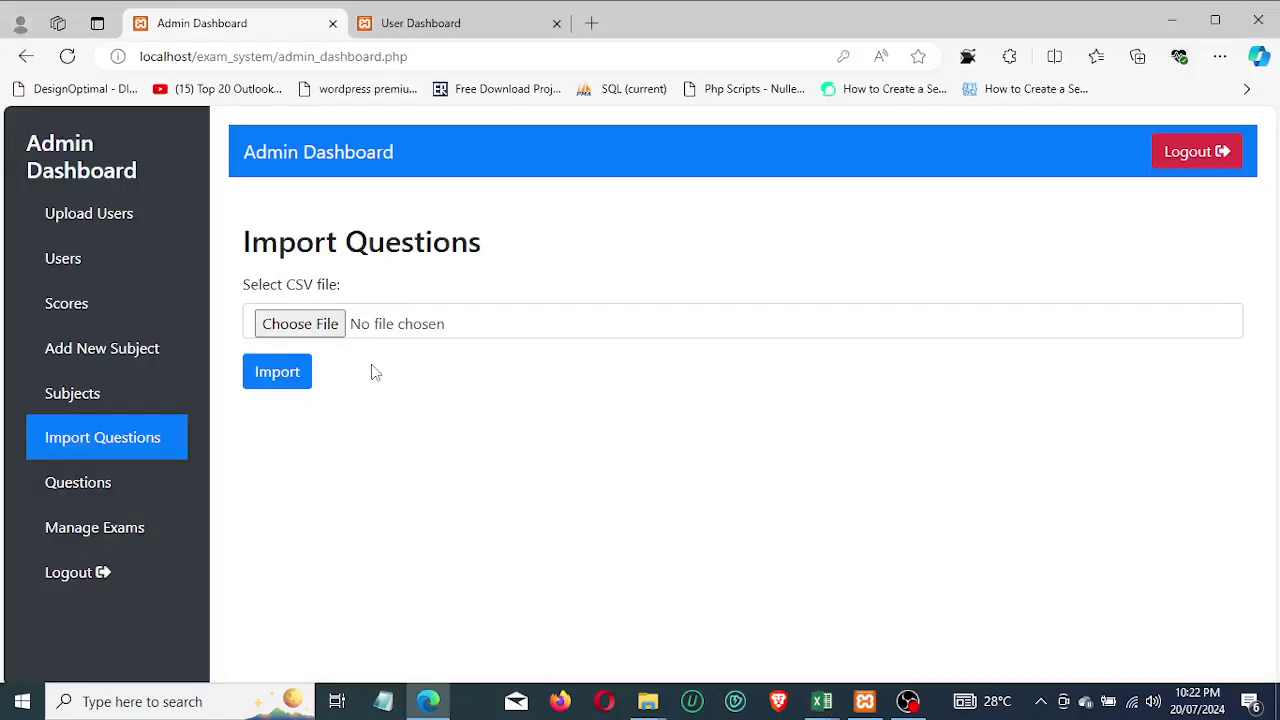
pyautogui.click(333, 330)
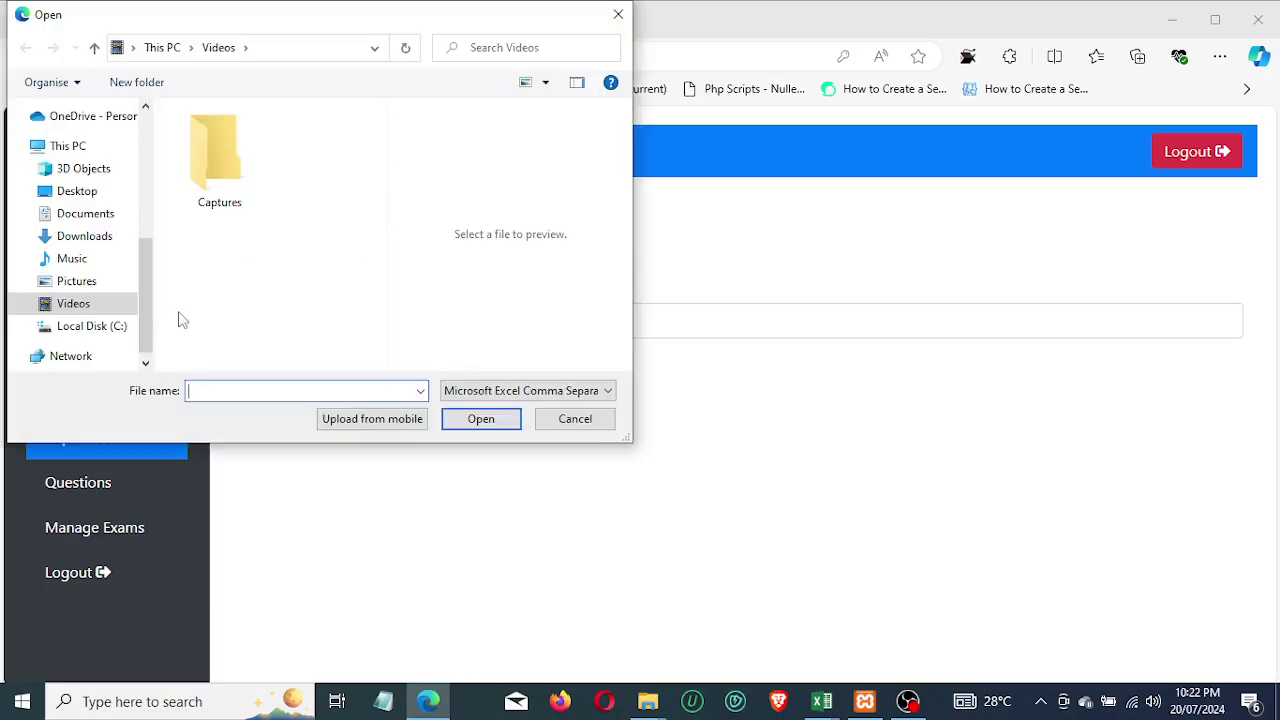
pyautogui.click(93, 218)
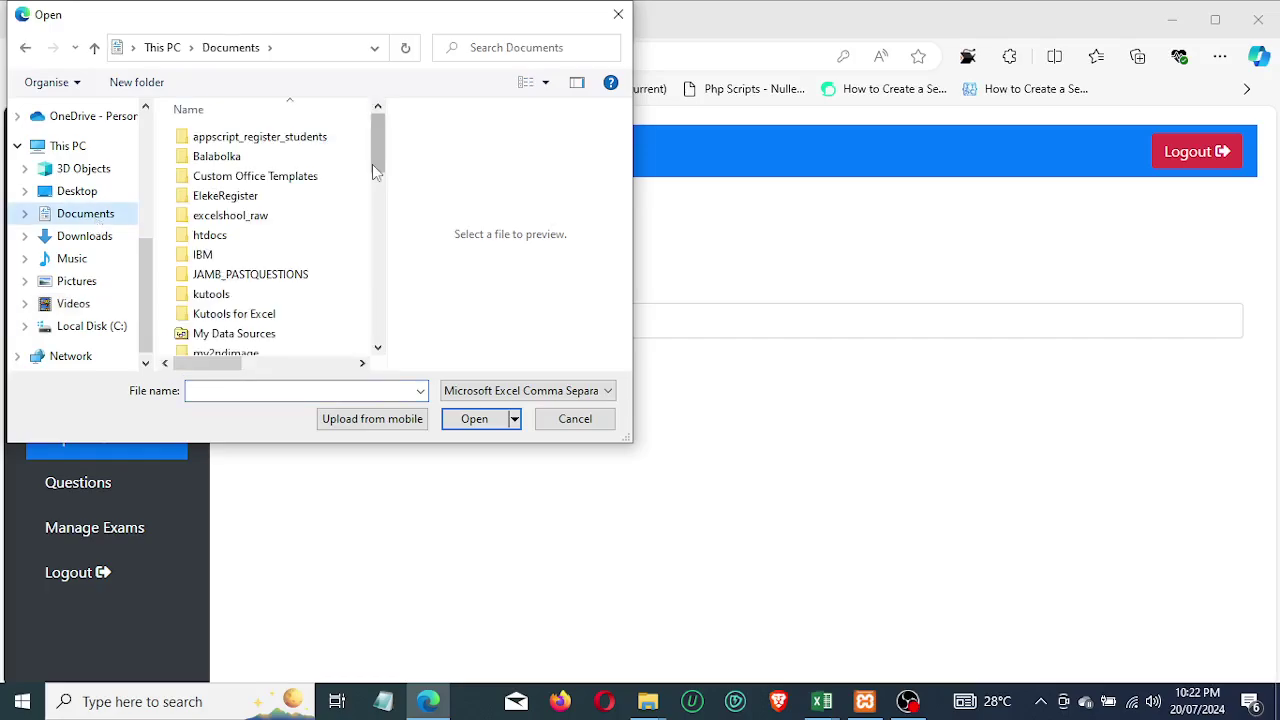
pyautogui.moveTo(373, 166); pyautogui.dragTo(370, 290)
pyautogui.scroll(-1, 197, 249)
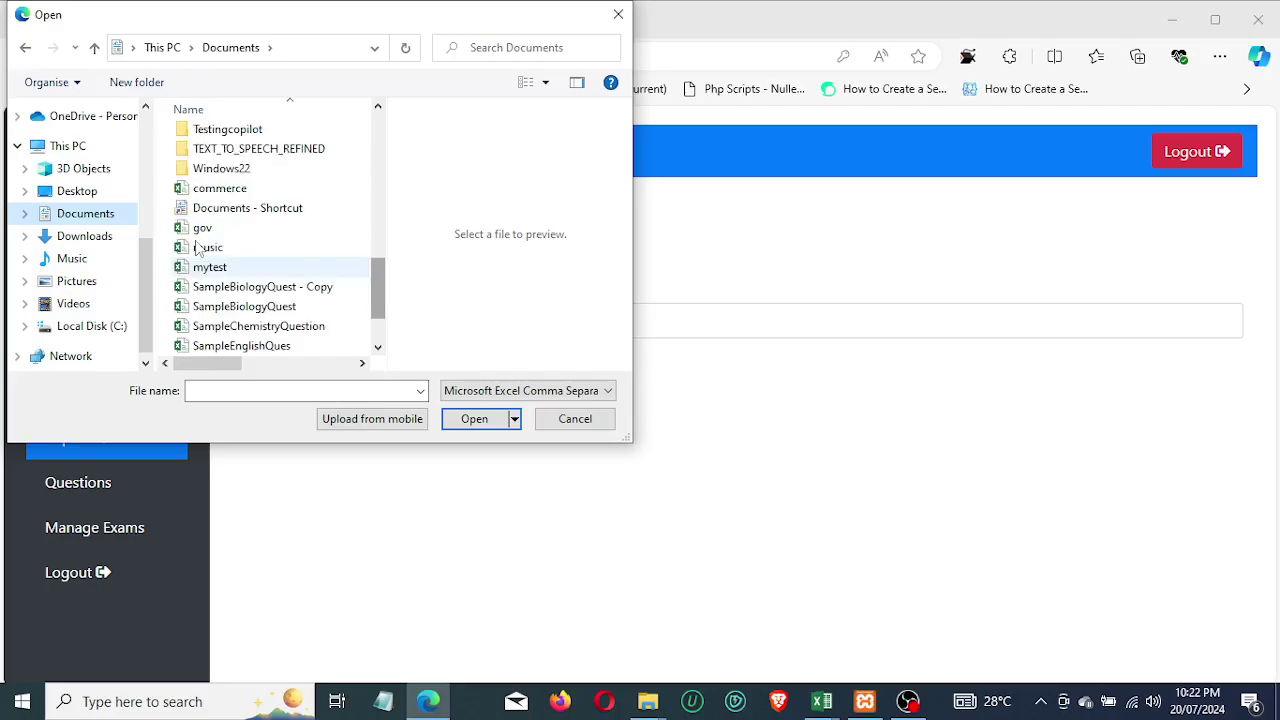
pyautogui.click(207, 252)
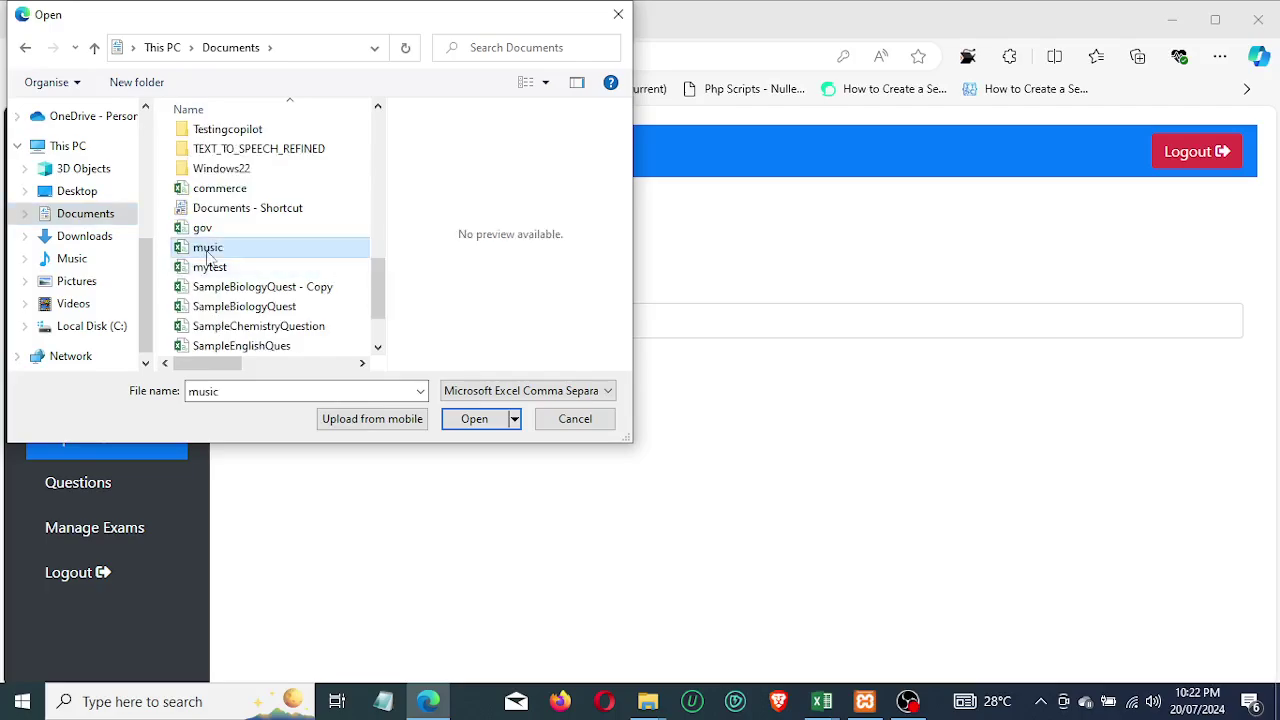
pyautogui.click(472, 421)
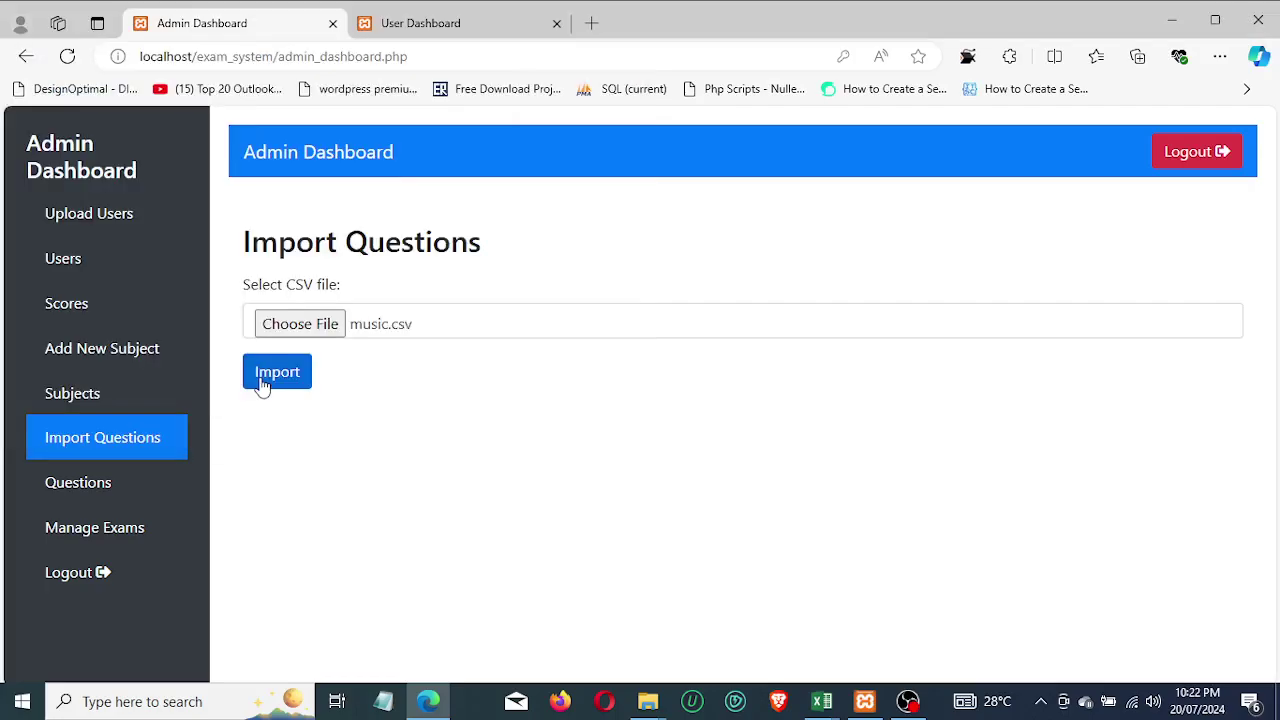
pyautogui.click(262, 386)
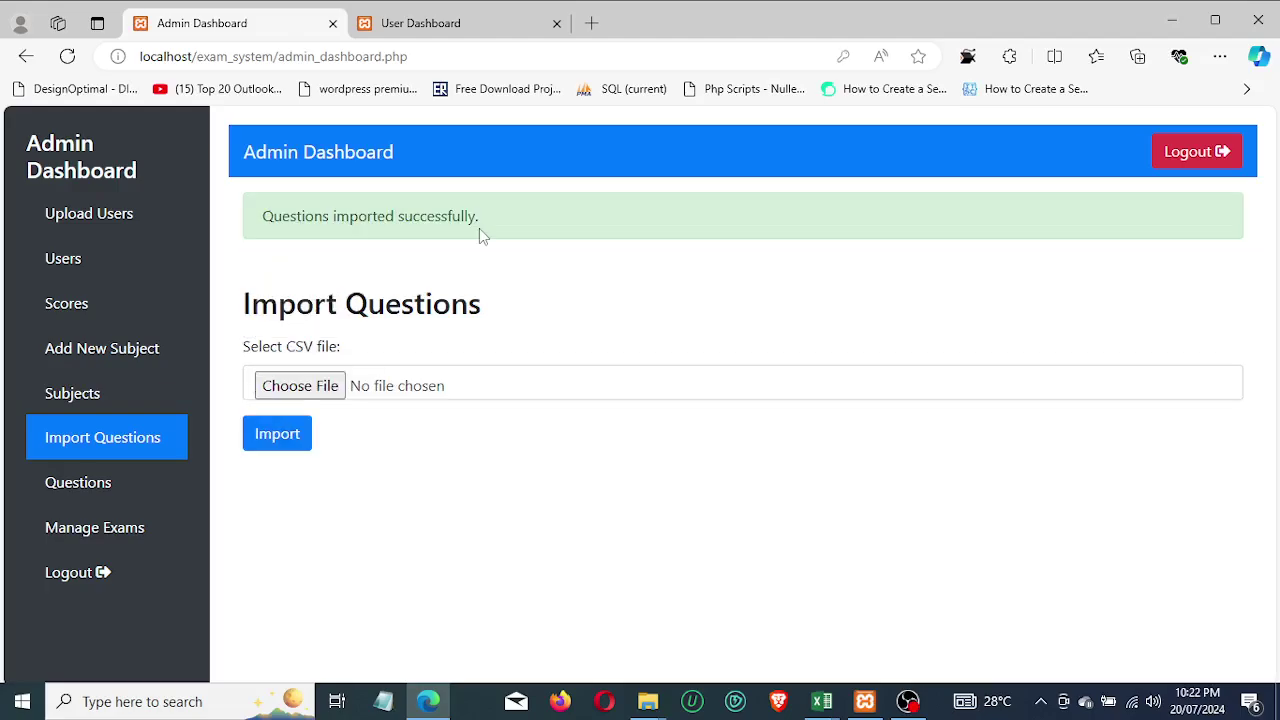
# - Open the Questions table and examine the imported Music questions on page 9
pyautogui.click(83, 492)
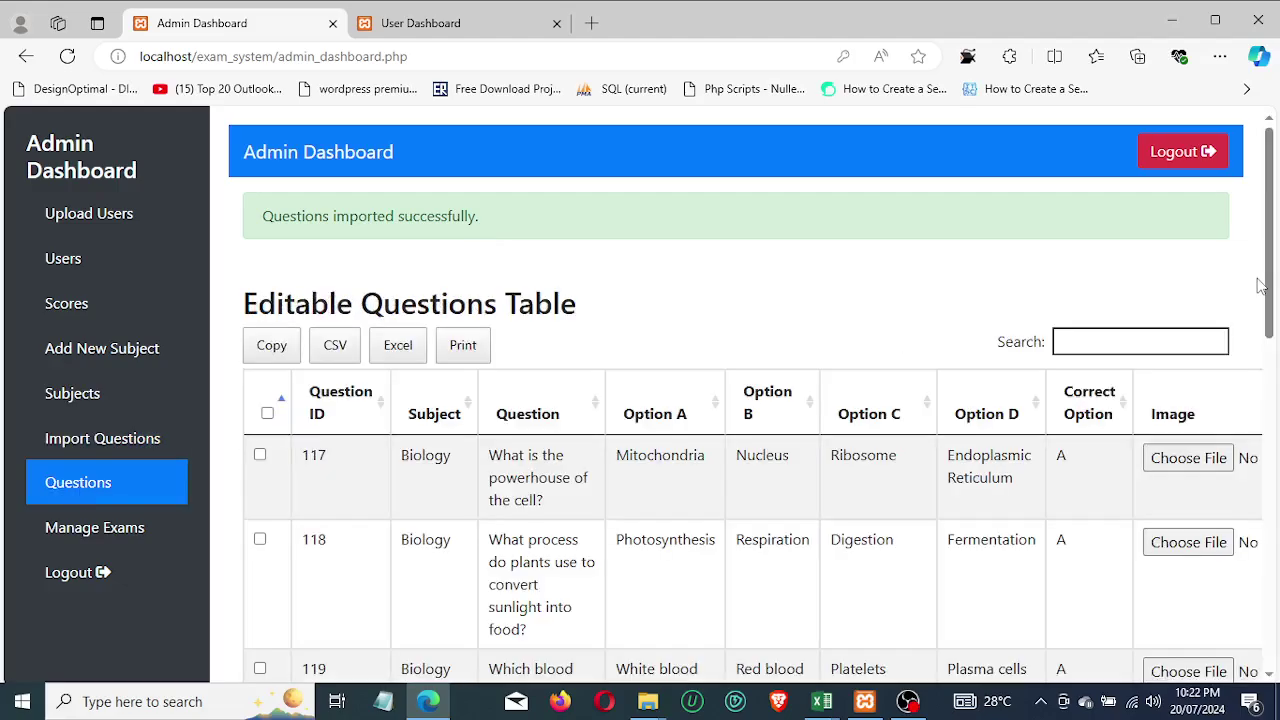
pyautogui.moveTo(1266, 286); pyautogui.dragTo(1266, 600)
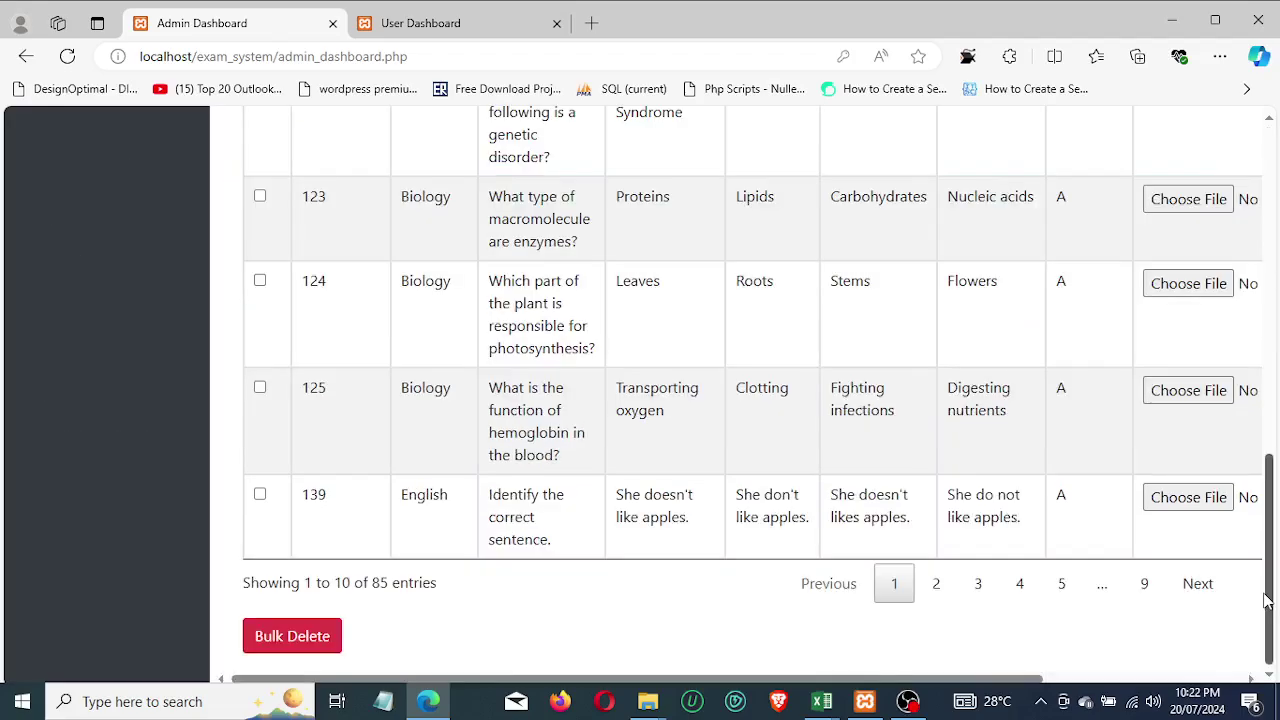
pyautogui.click(1141, 590)
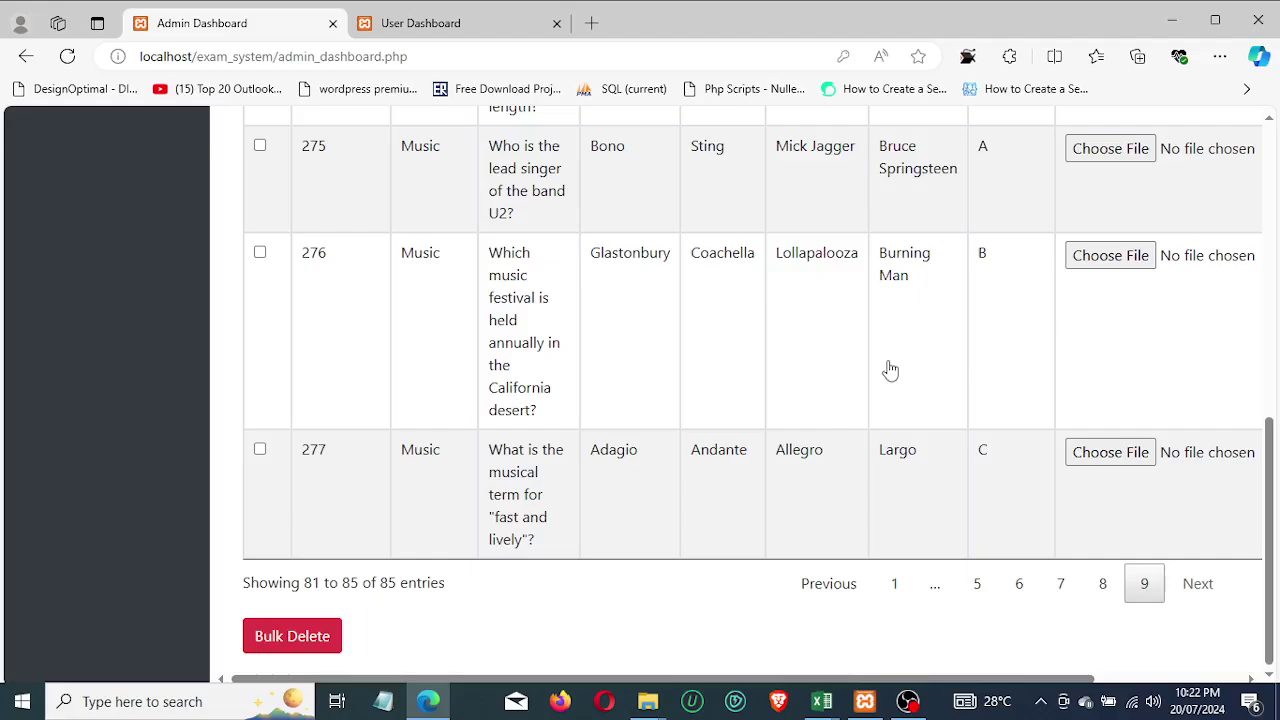
pyautogui.moveTo(1268, 475); pyautogui.dragTo(1250, 355)
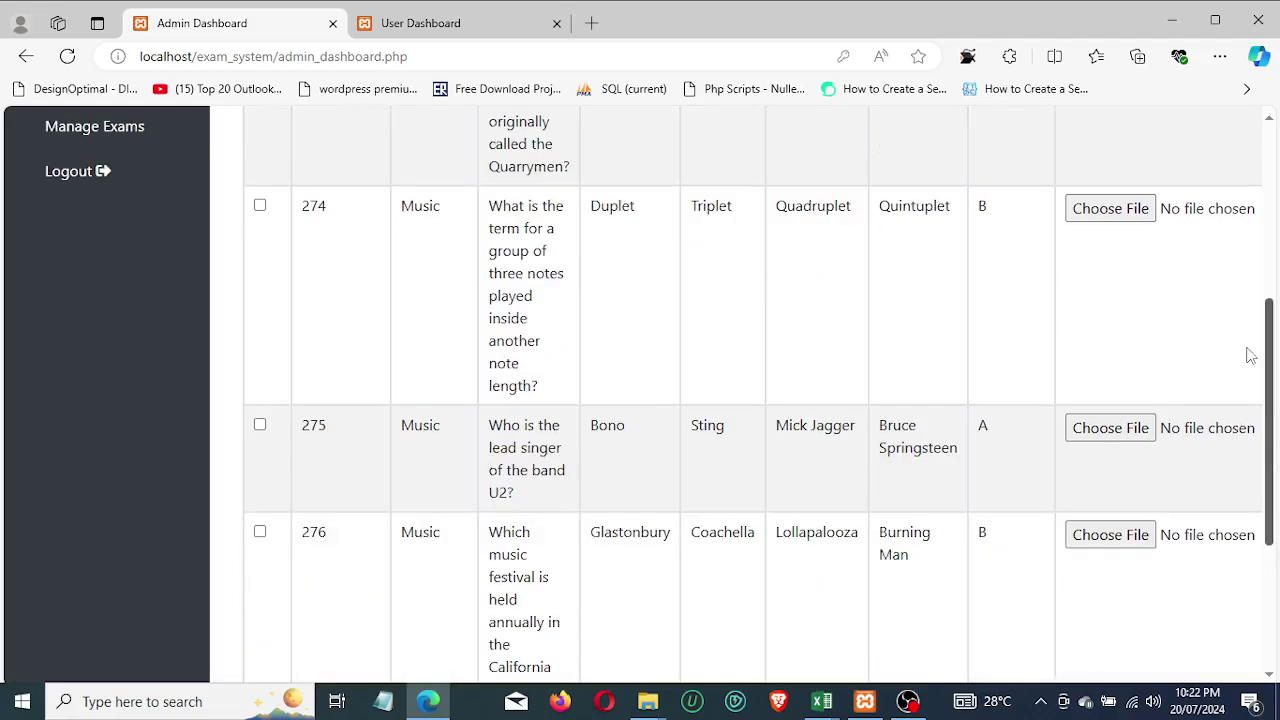
pyautogui.scroll(2, 948, 336)
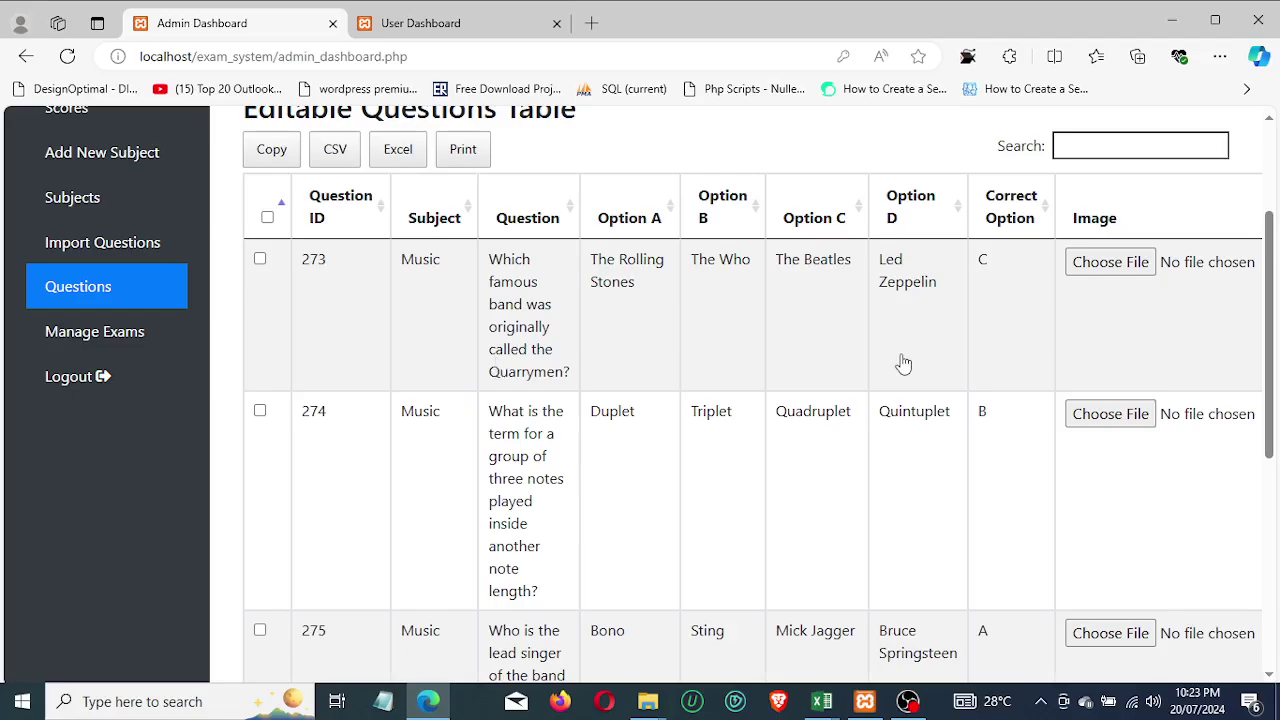
pyautogui.scroll(2, 1270, 272)
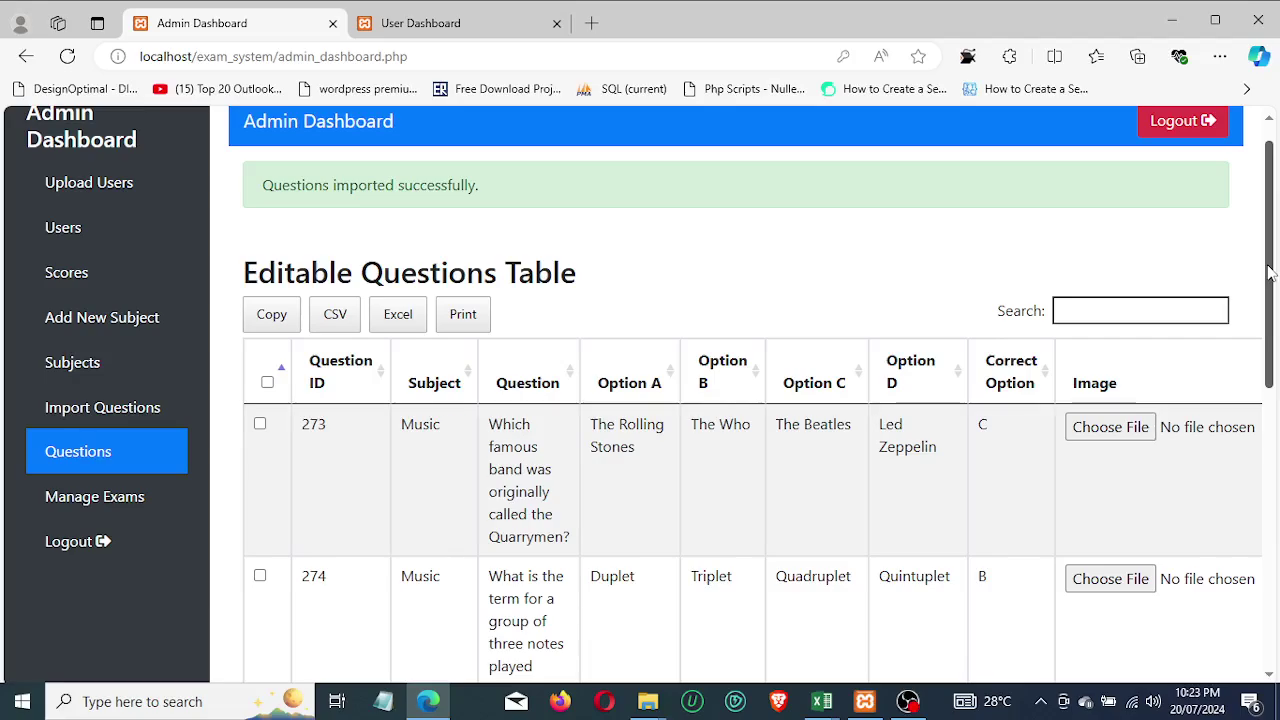
pyautogui.scroll(-1, 1068, 433)
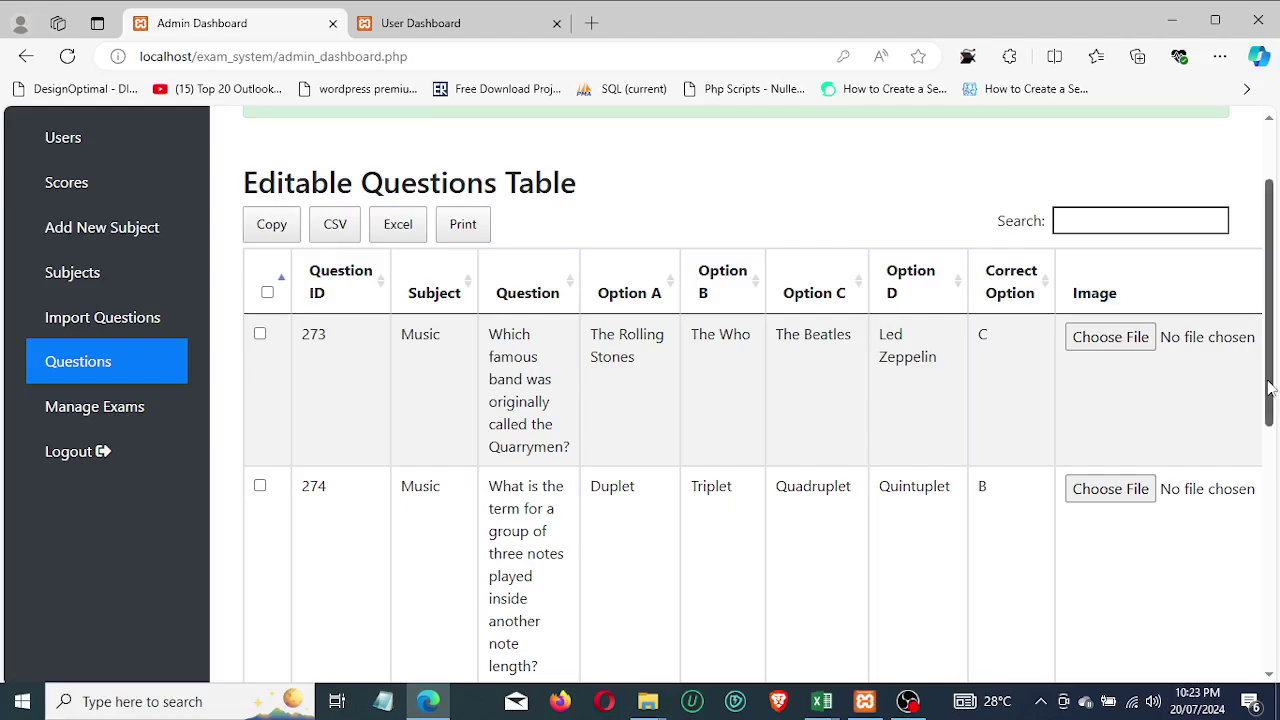
pyautogui.moveTo(1268, 388); pyautogui.dragTo(1265, 591)
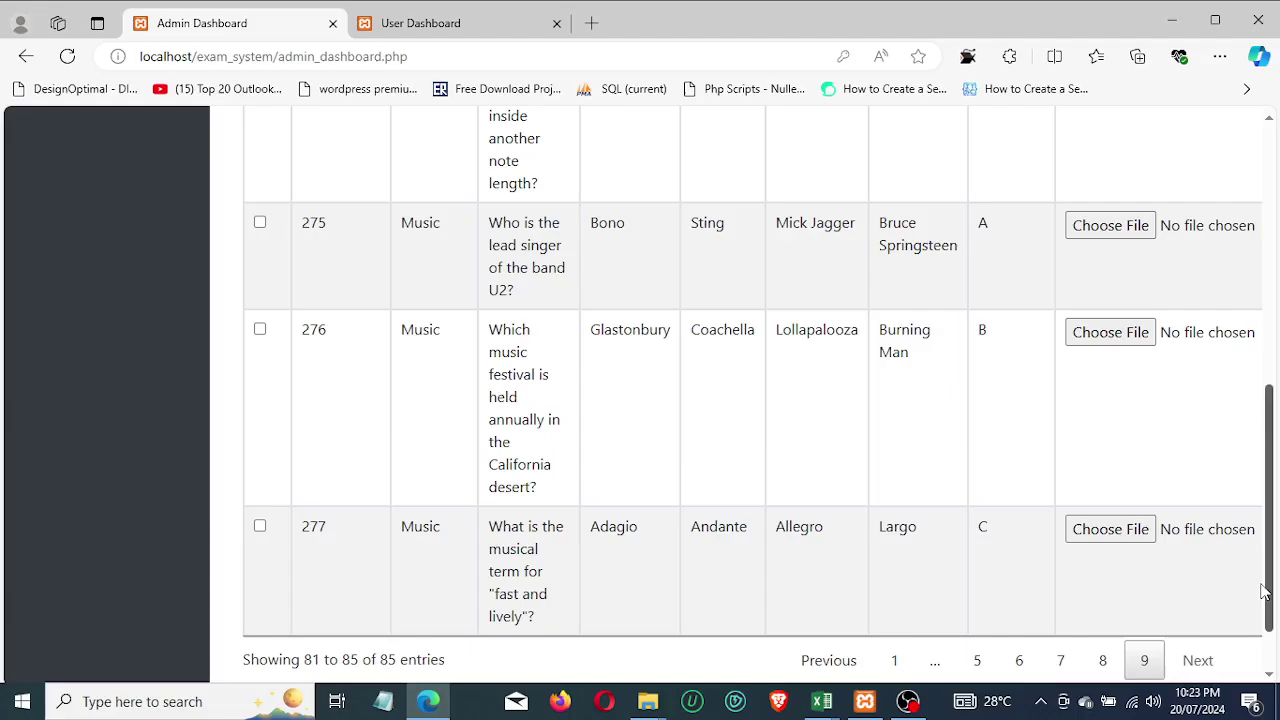
pyautogui.moveTo(1266, 592); pyautogui.dragTo(1262, 320)
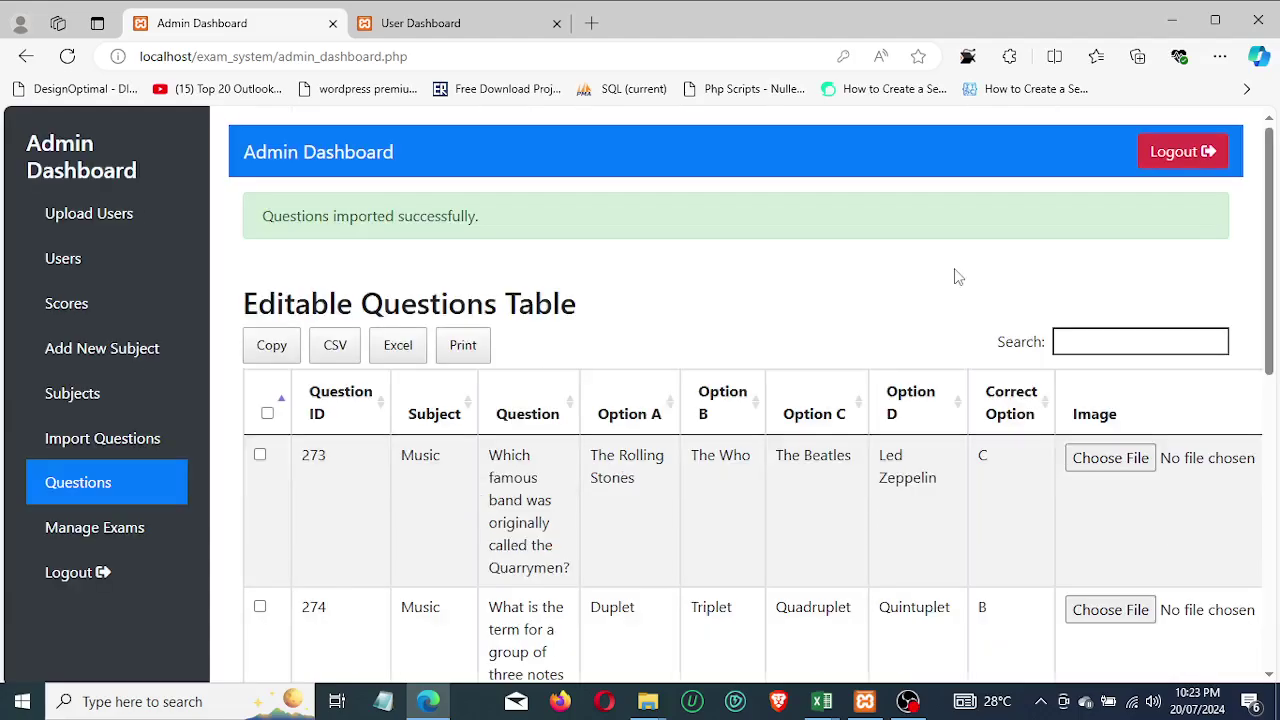
# - Switch to the User Dashboard, start the Music exam and answer question 1 with Michael Jackson
pyautogui.hotkey('ctrl', 'Tab')
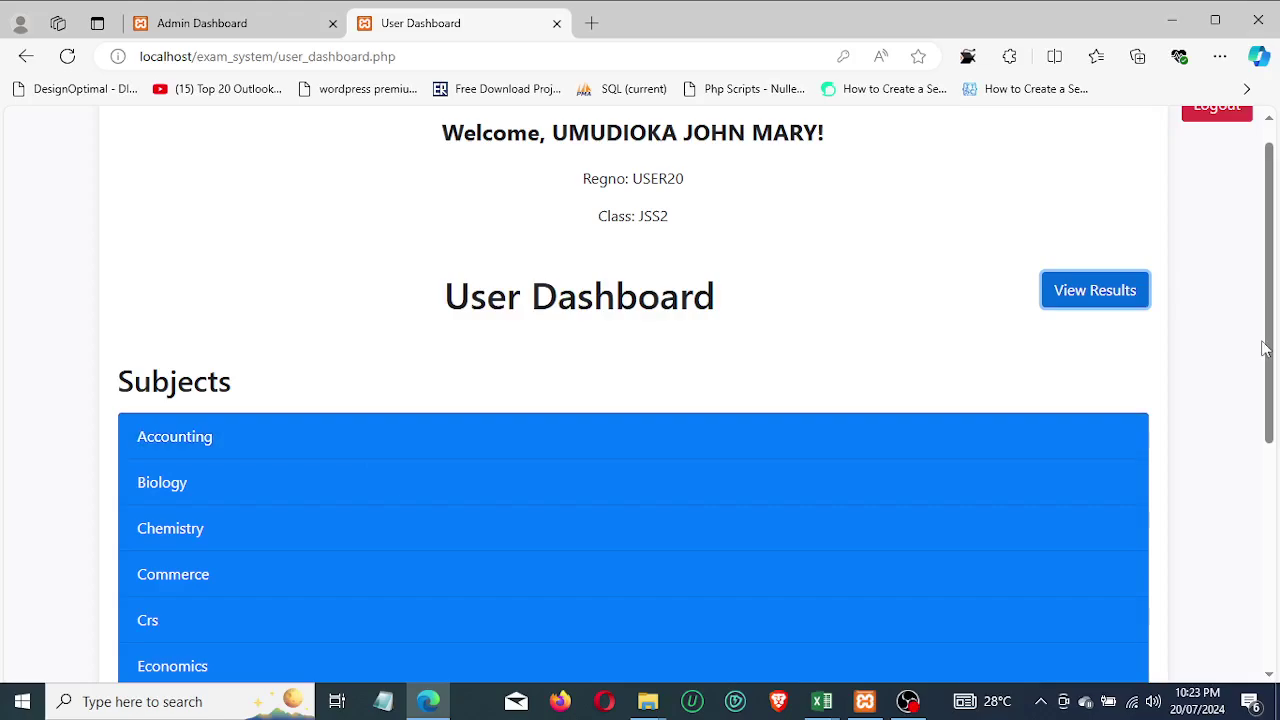
pyautogui.moveTo(1265, 348); pyautogui.dragTo(1277, 543)
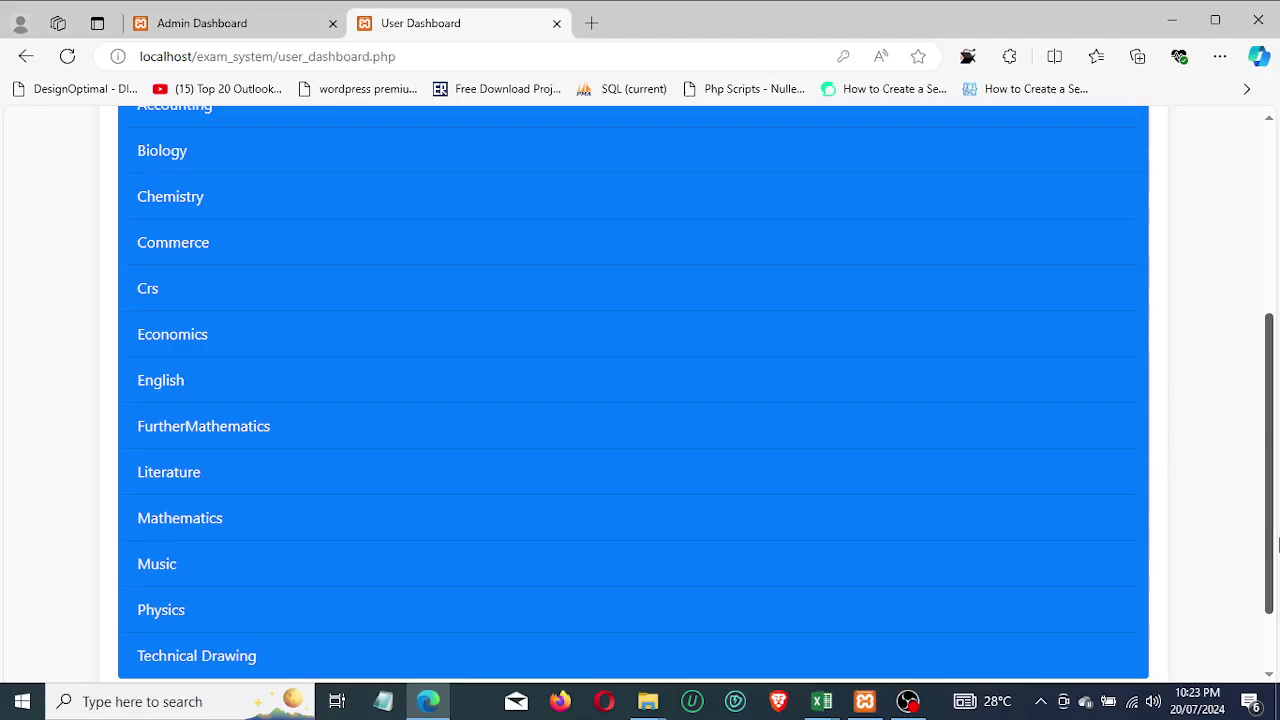
pyautogui.scroll(-1, 172, 545)
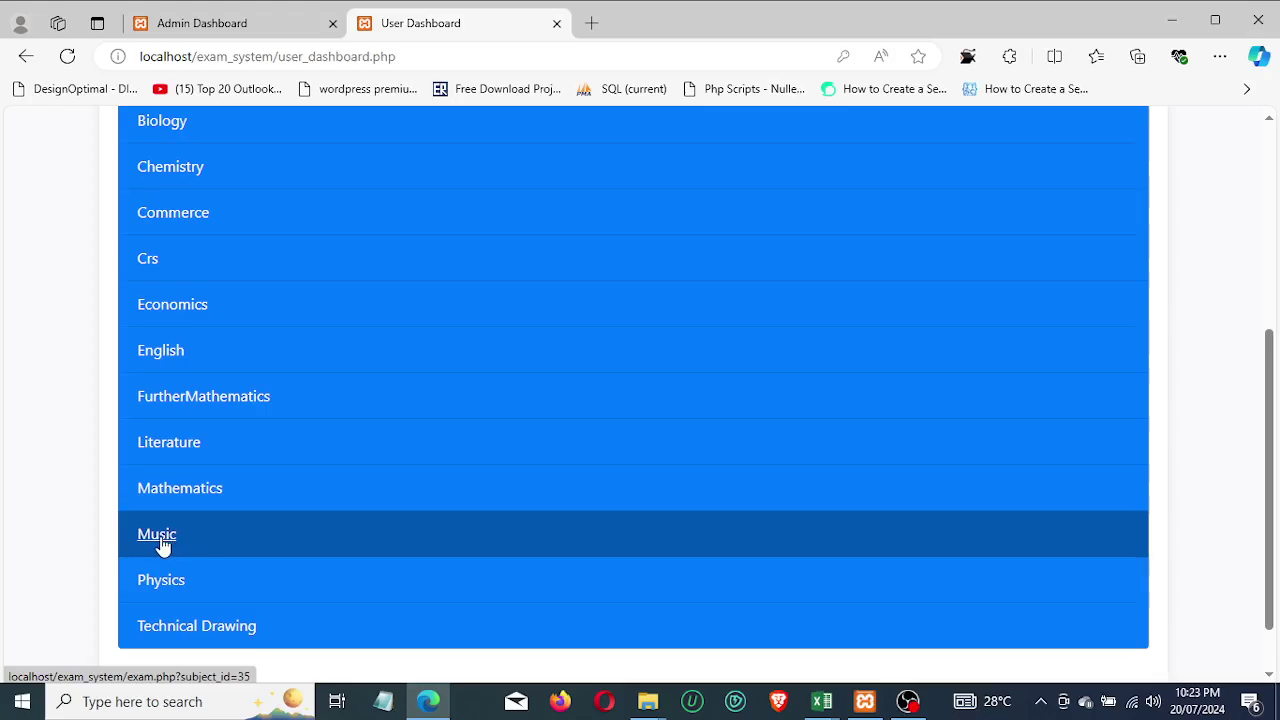
pyautogui.click(162, 547)
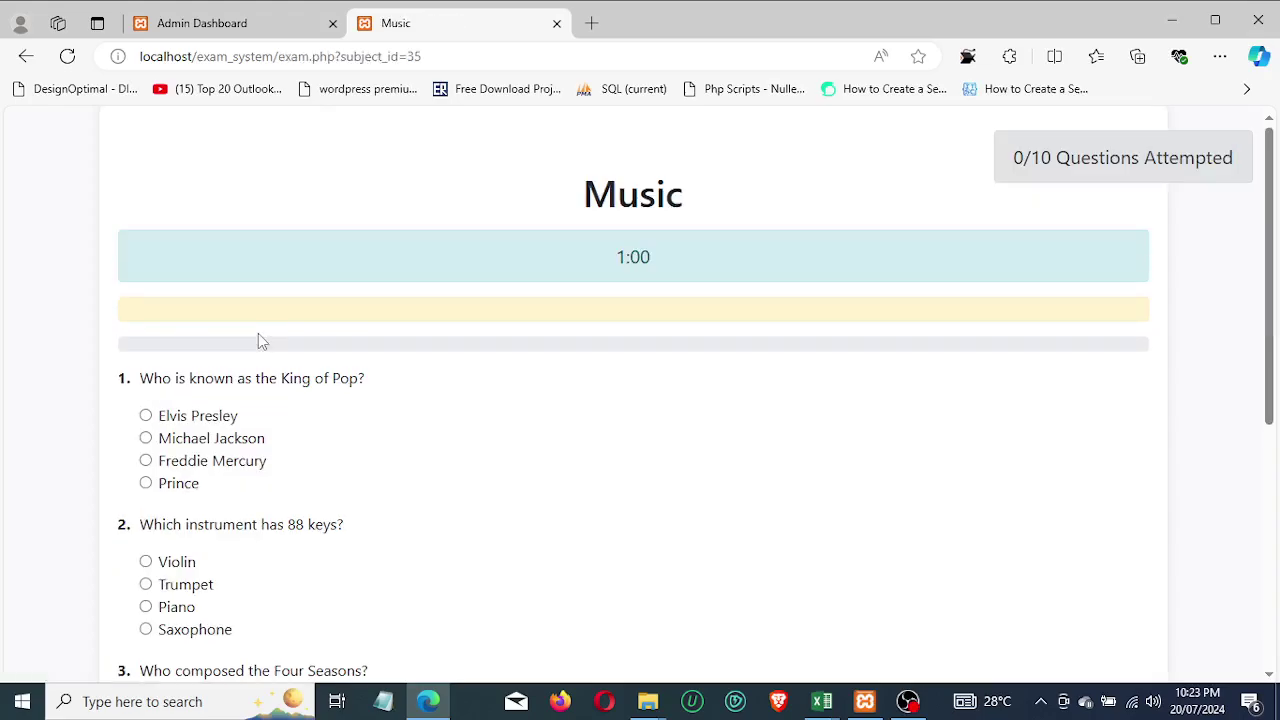
pyautogui.click(146, 438)
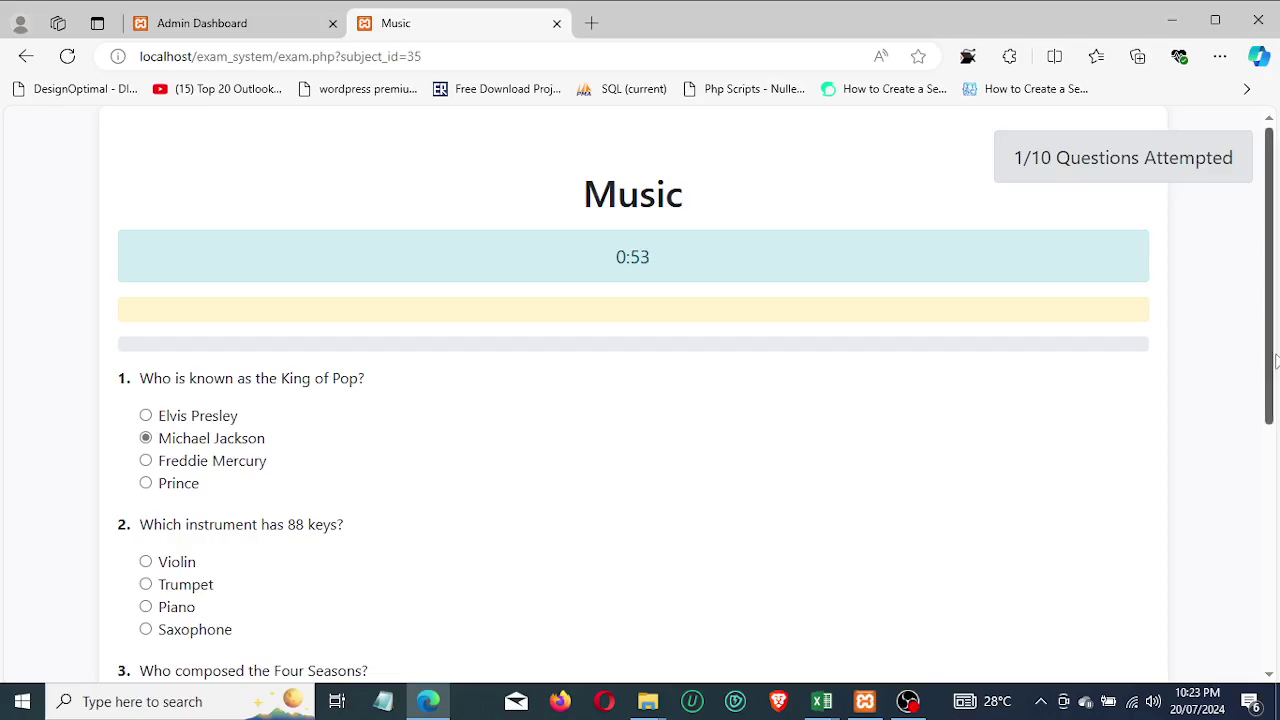
# - Switch to the music workbook in Excel and look up the correct options for the next exam questions
pyautogui.moveTo(1275, 362); pyautogui.dragTo(1275, 456)
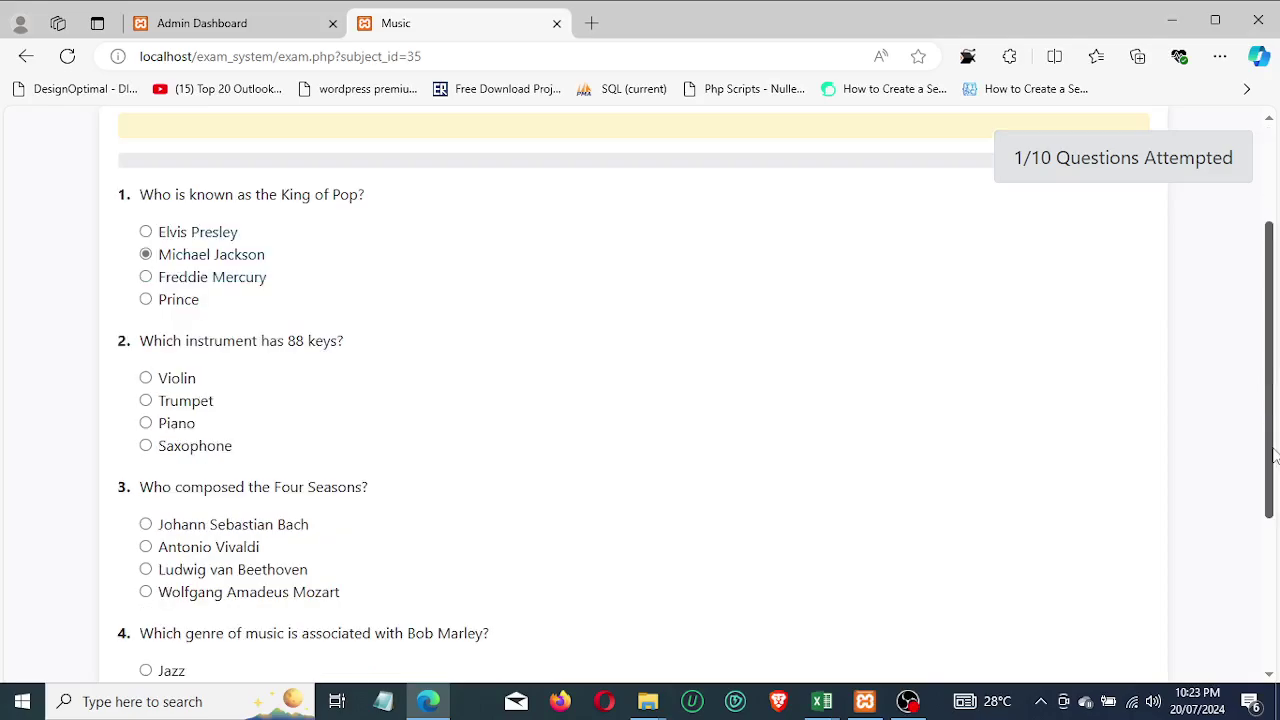
pyautogui.moveTo(821, 701)
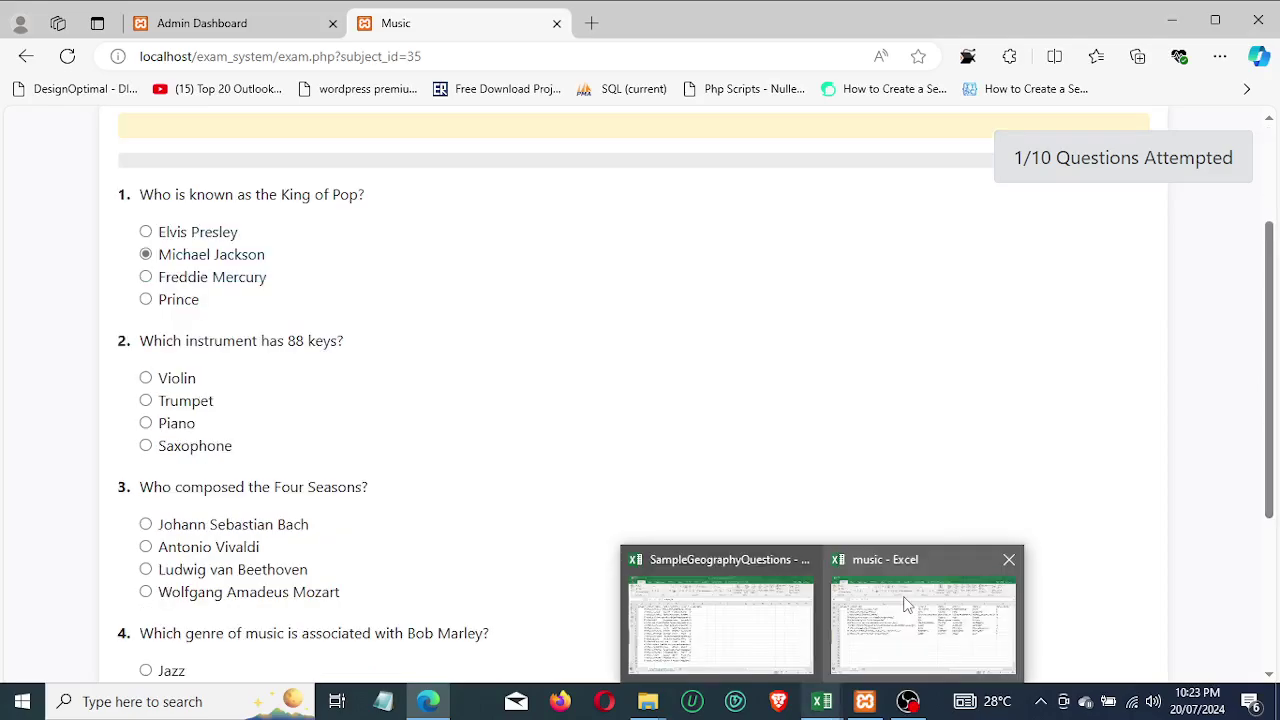
pyautogui.click(905, 603)
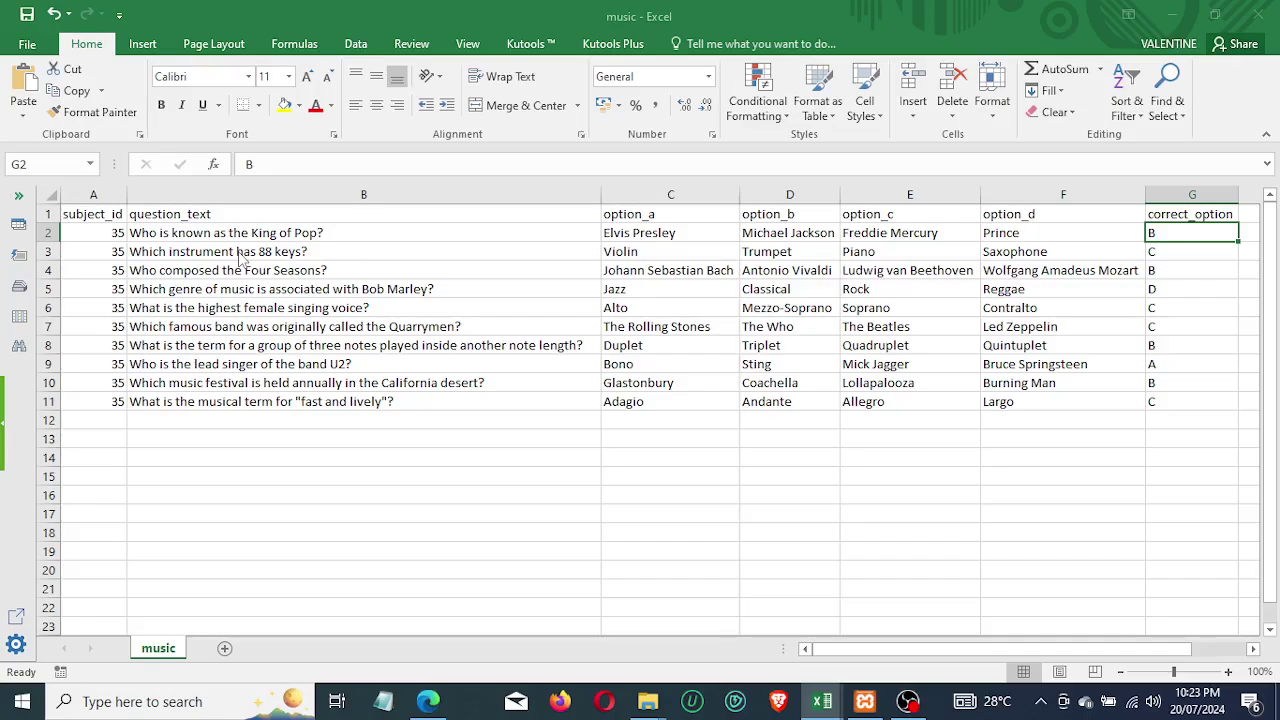
pyautogui.moveTo(862, 649); pyautogui.dragTo(897, 650)
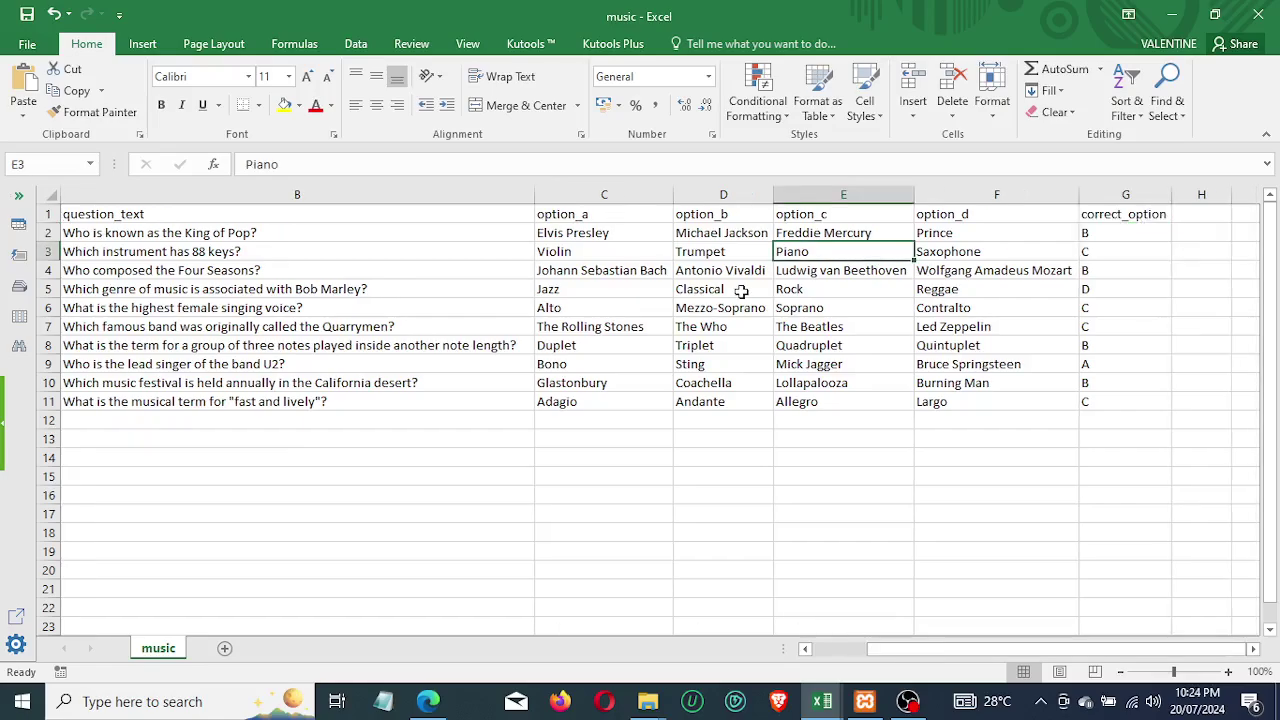
# - Return to the Music exam in Edge and answer question 2 with Piano, question 3 with Antonio Vivaldi and question 4 with Reggae
pyautogui.click(445, 698)
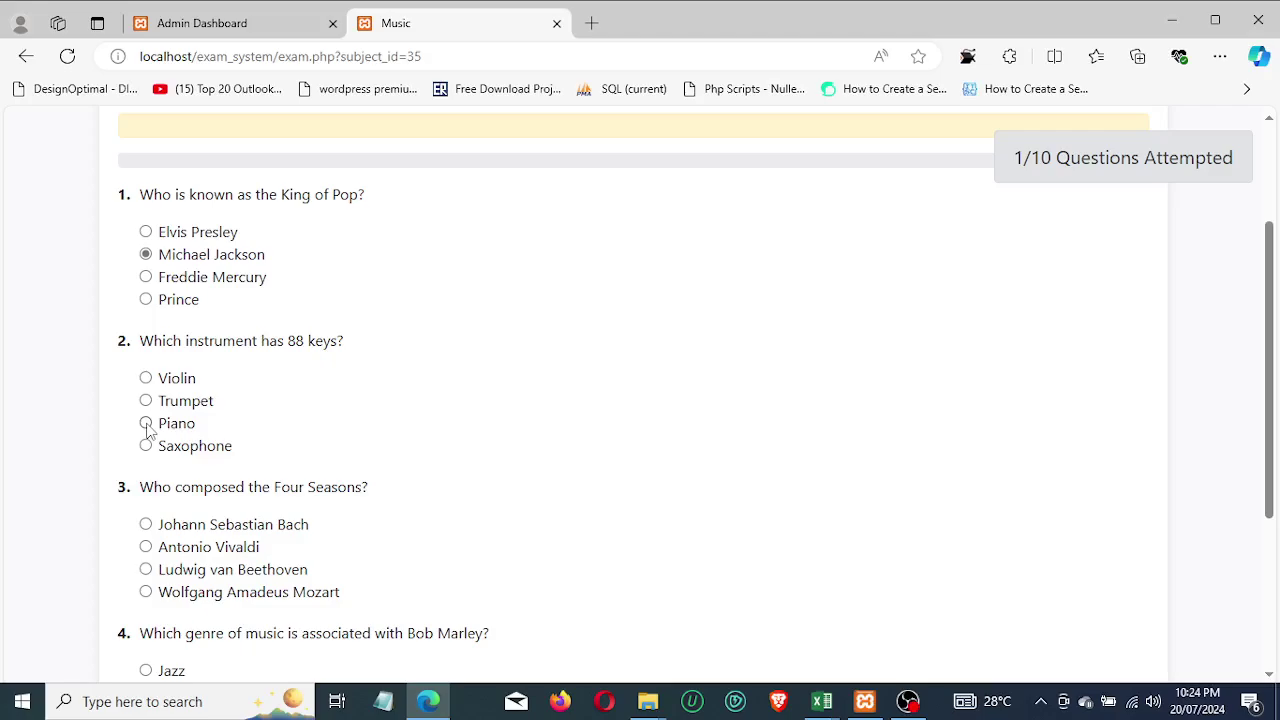
pyautogui.click(146, 424)
pyautogui.click(146, 547)
pyautogui.moveTo(1270, 420); pyautogui.dragTo(1275, 514)
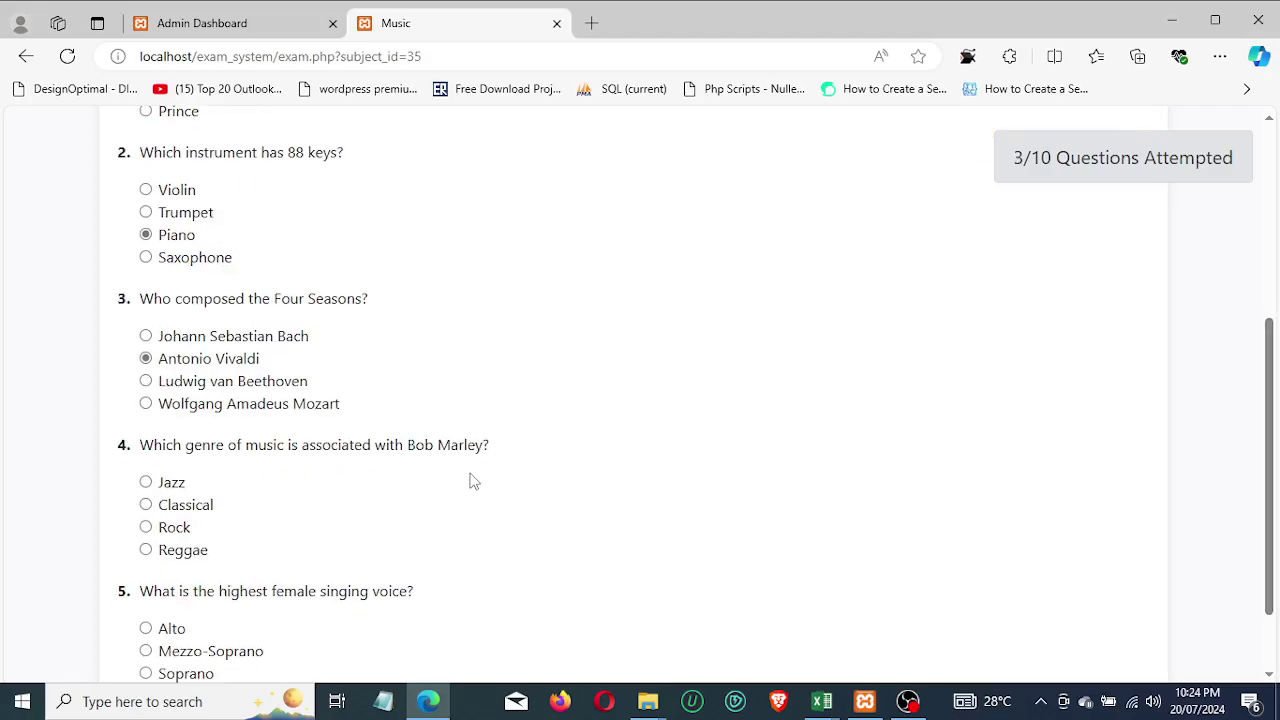
pyautogui.click(160, 557)
# - Check the exam timer and question 5, and switch to the music workbook in Excel to look up its answer
pyautogui.scroll(3, 1258, 343)
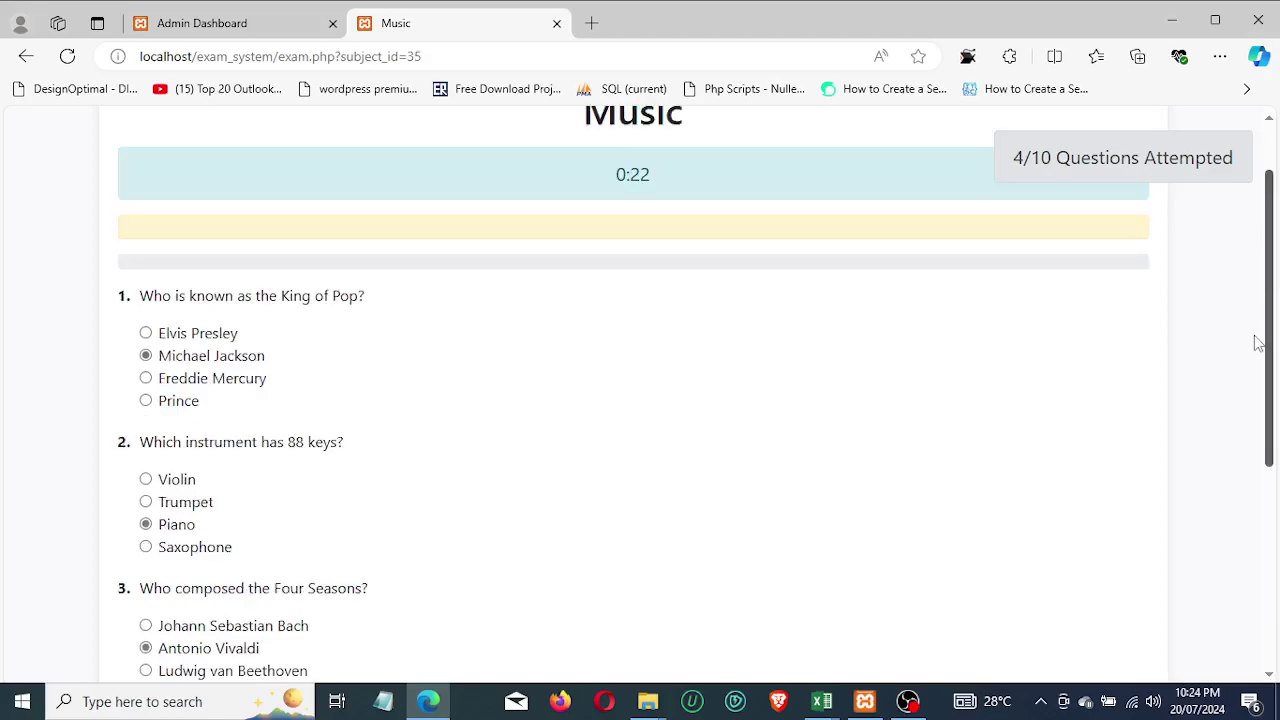
pyautogui.scroll(-2, 1268, 376)
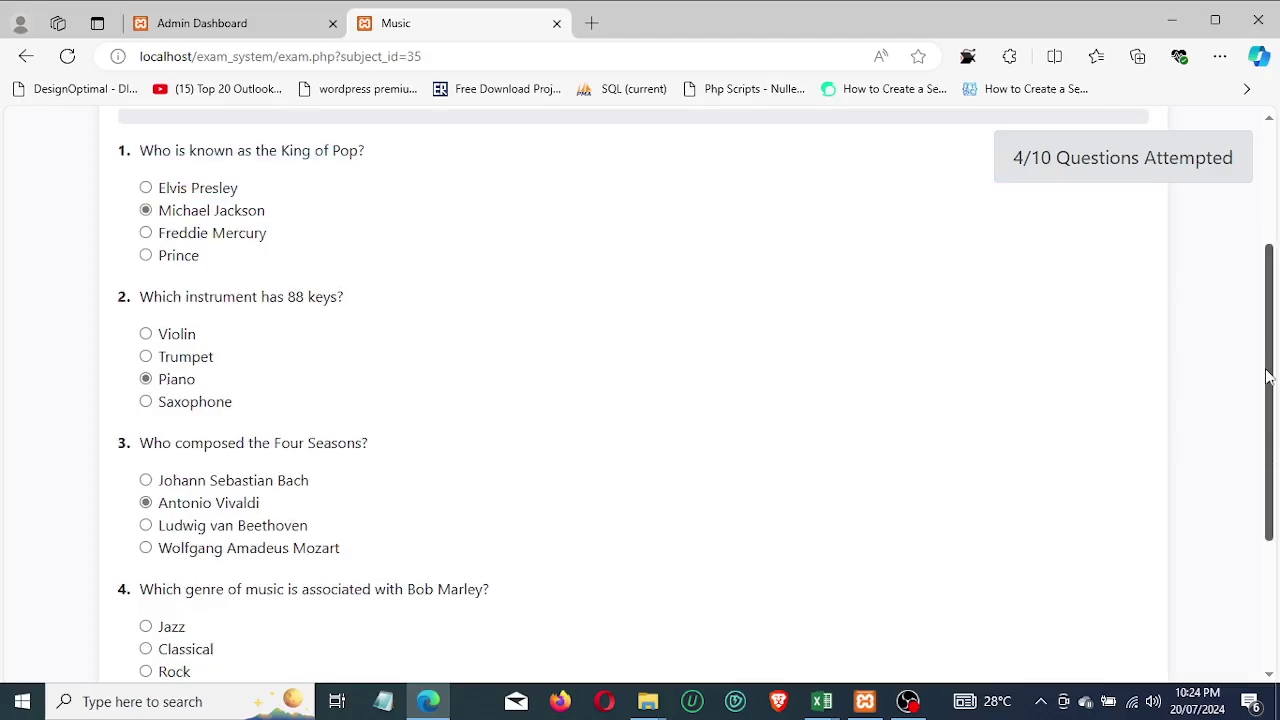
pyautogui.moveTo(1268, 376); pyautogui.dragTo(1273, 510)
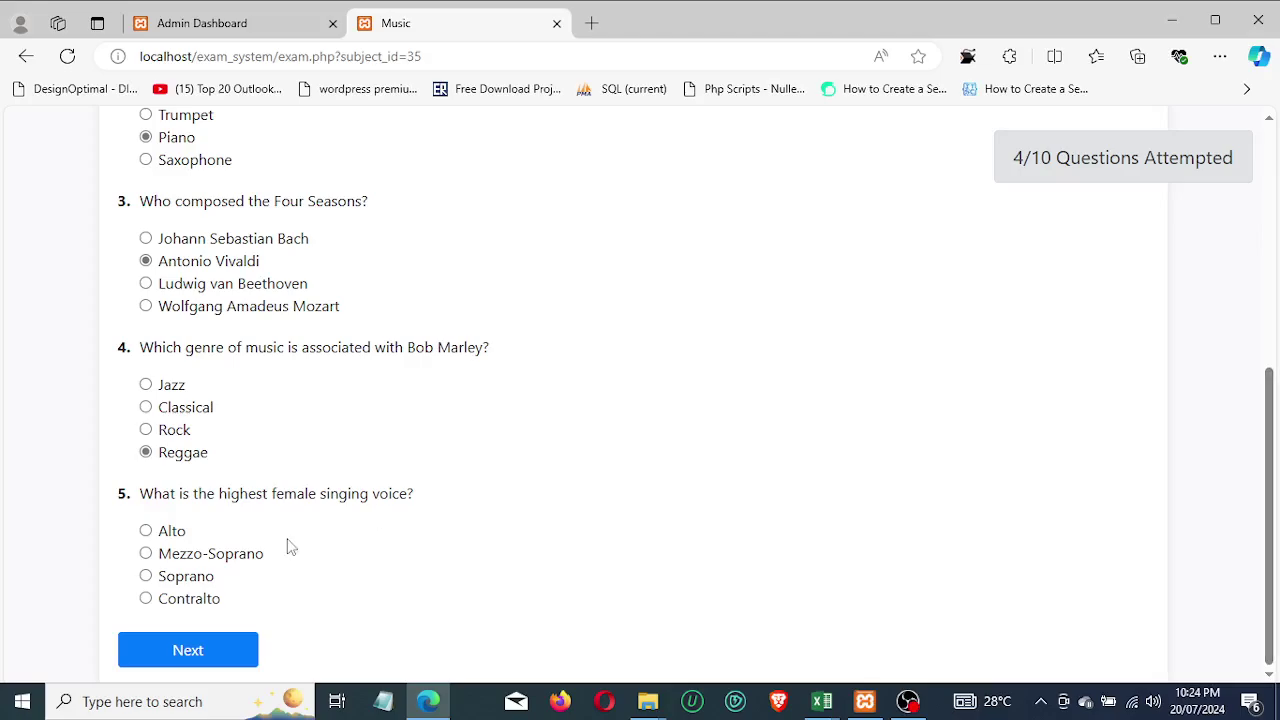
pyautogui.hotkey('alt', 'Tab')
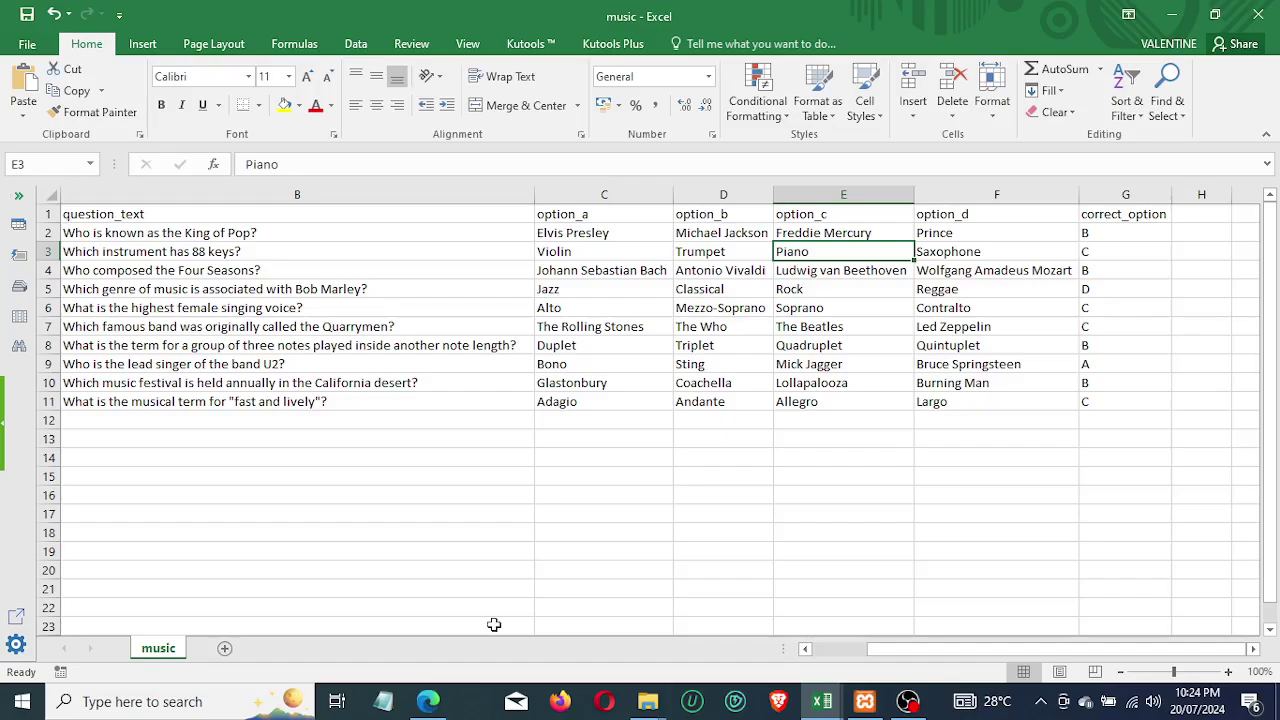
# - Return to the Music exam in Edge, answer question 5 with Soprano and proceed, and open the student's results from the User Dashboard
pyautogui.hotkey('alt', 'Tab')
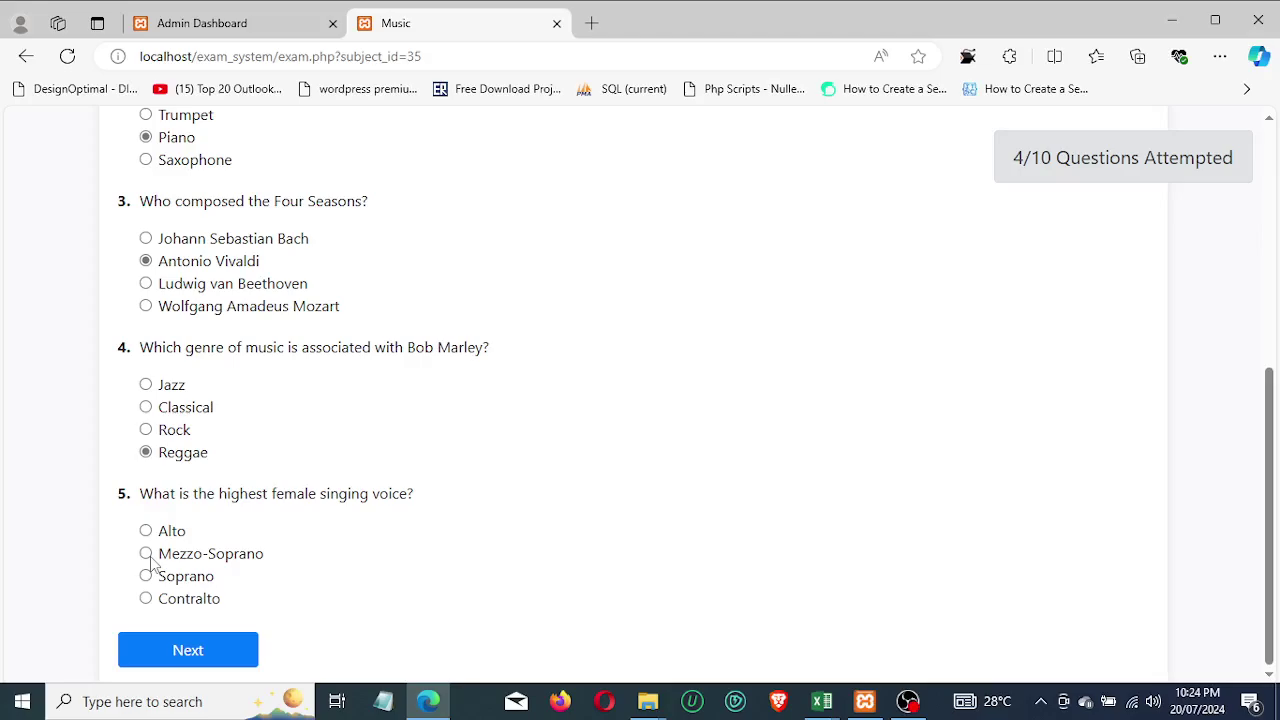
pyautogui.click(146, 576)
pyautogui.click(182, 652)
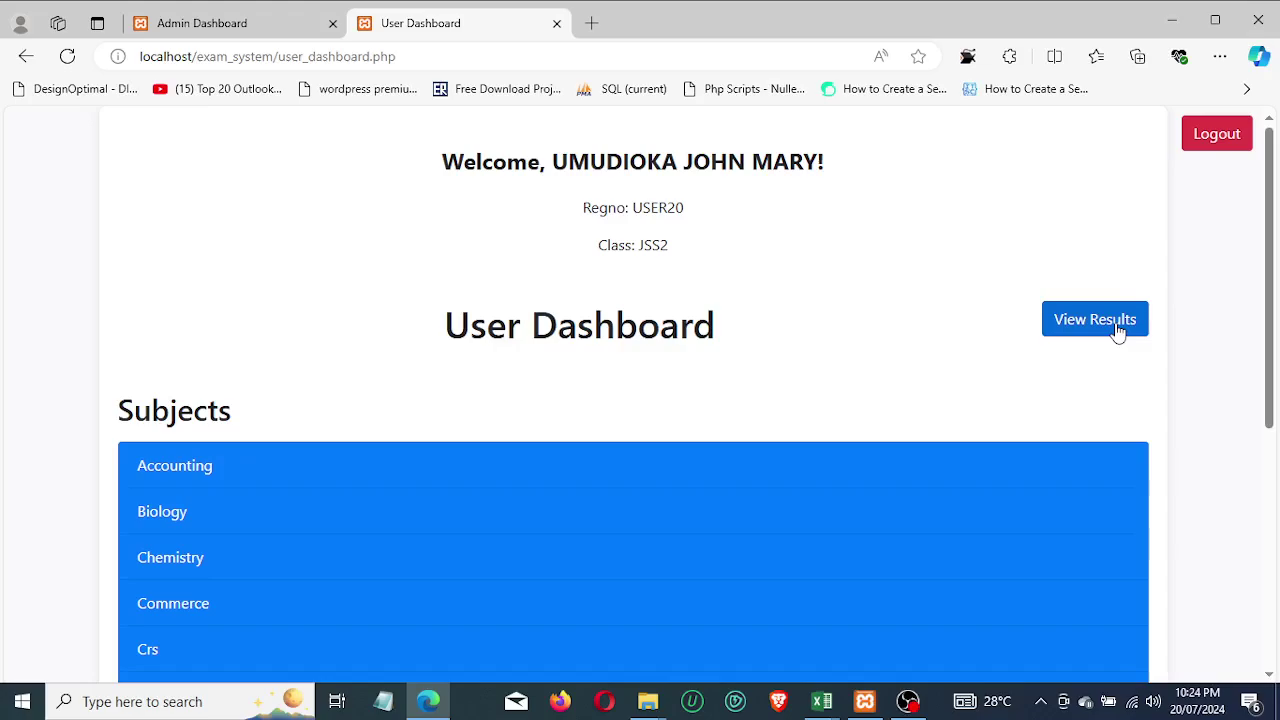
pyautogui.click(1118, 332)
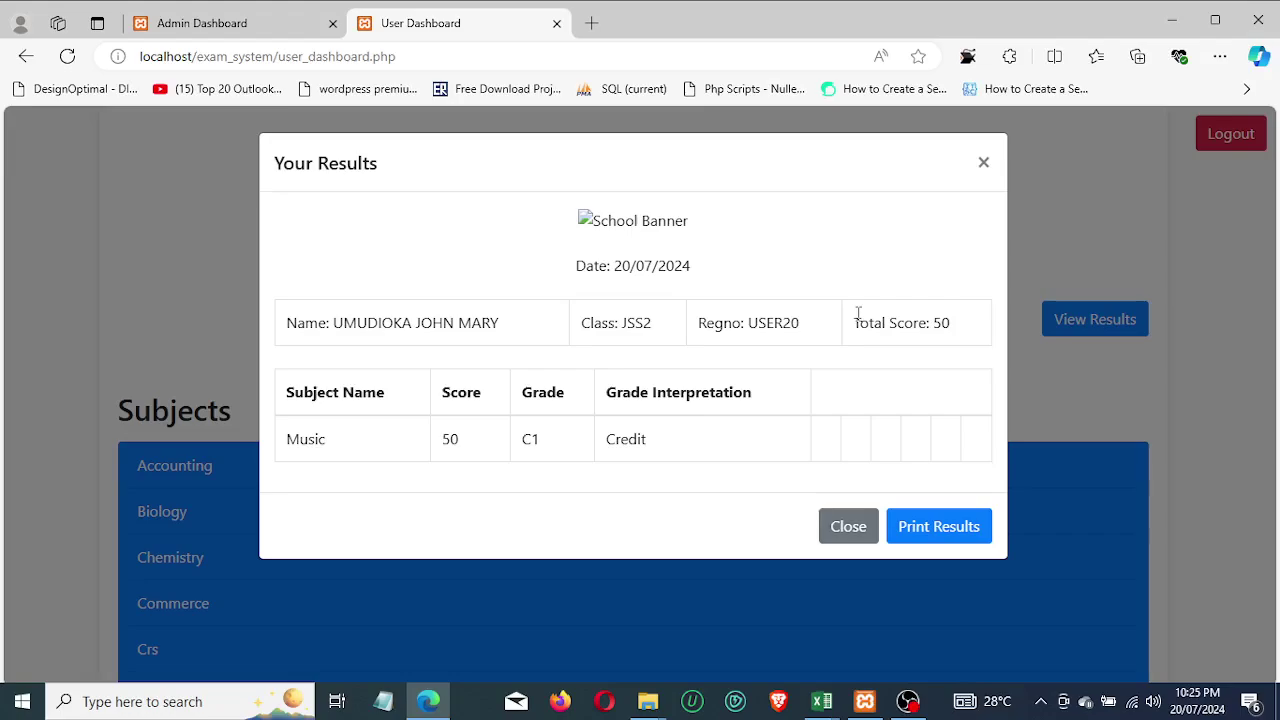
# - Open the Physics exam from the subject list to look at its questions, and go back to the User Dashboard
pyautogui.click(1268, 476)
pyautogui.scroll(-3, 1268, 476)
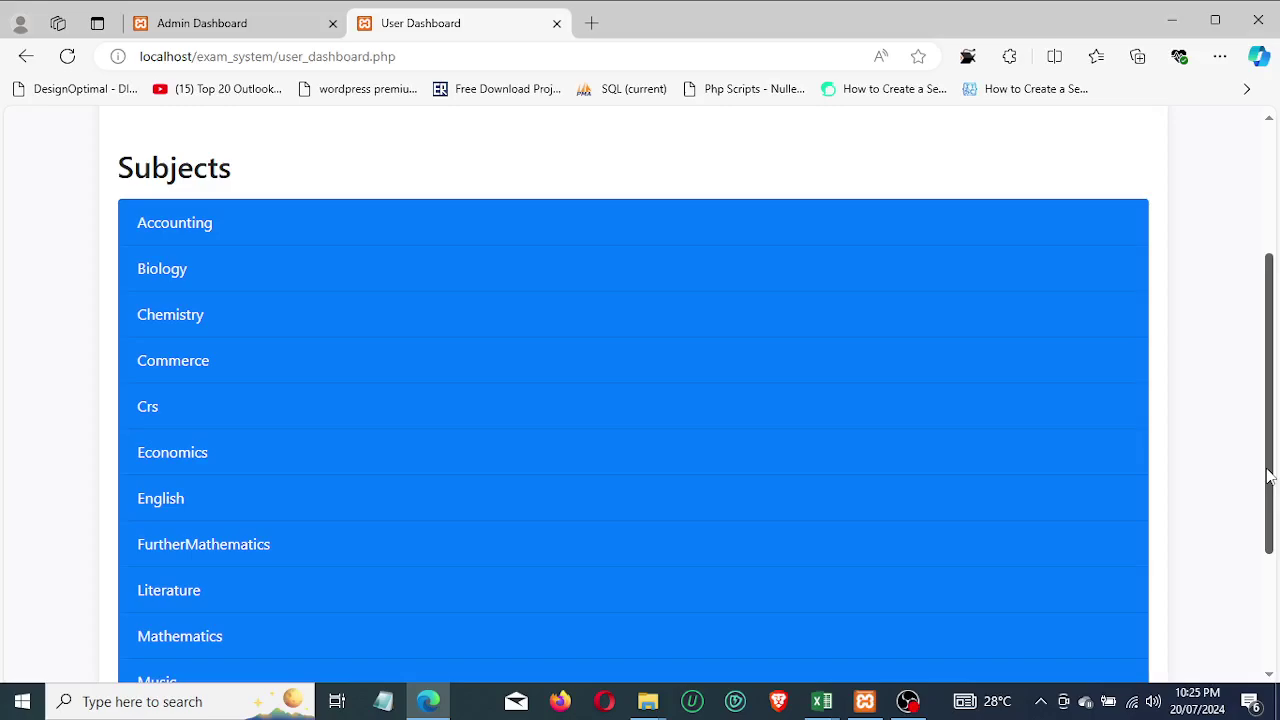
pyautogui.scroll(-2, 177, 586)
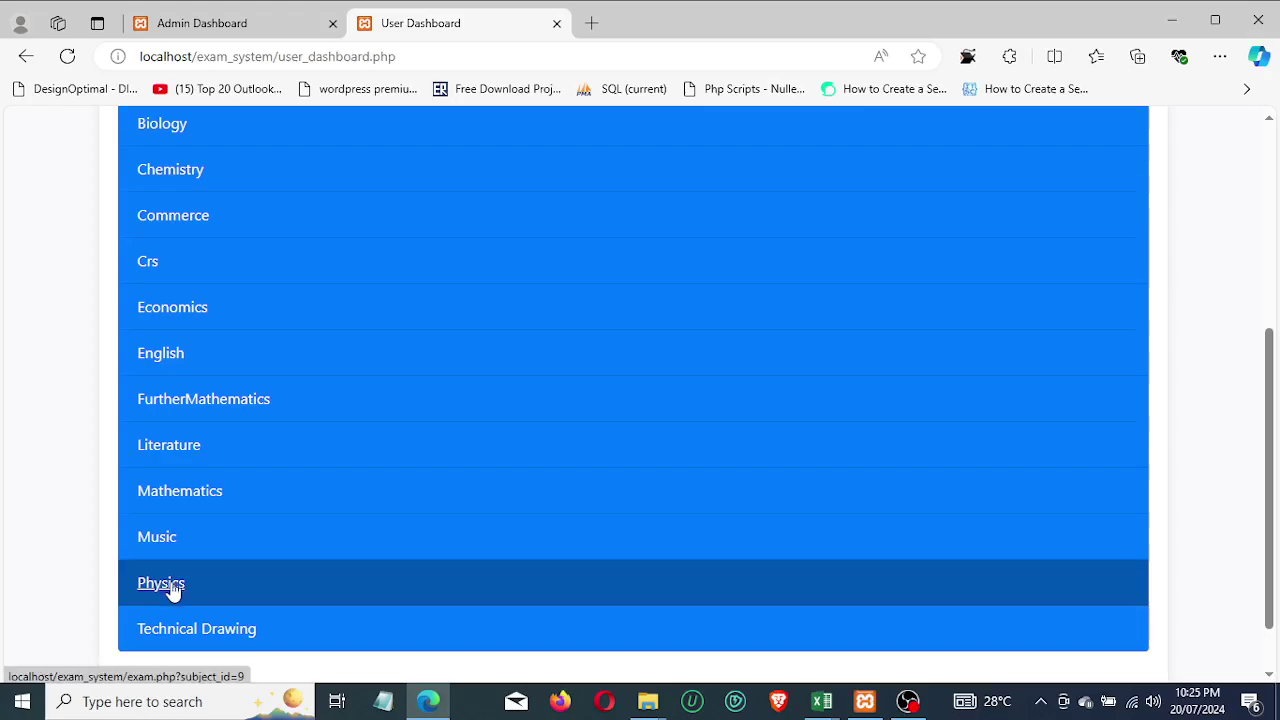
pyautogui.click(165, 584)
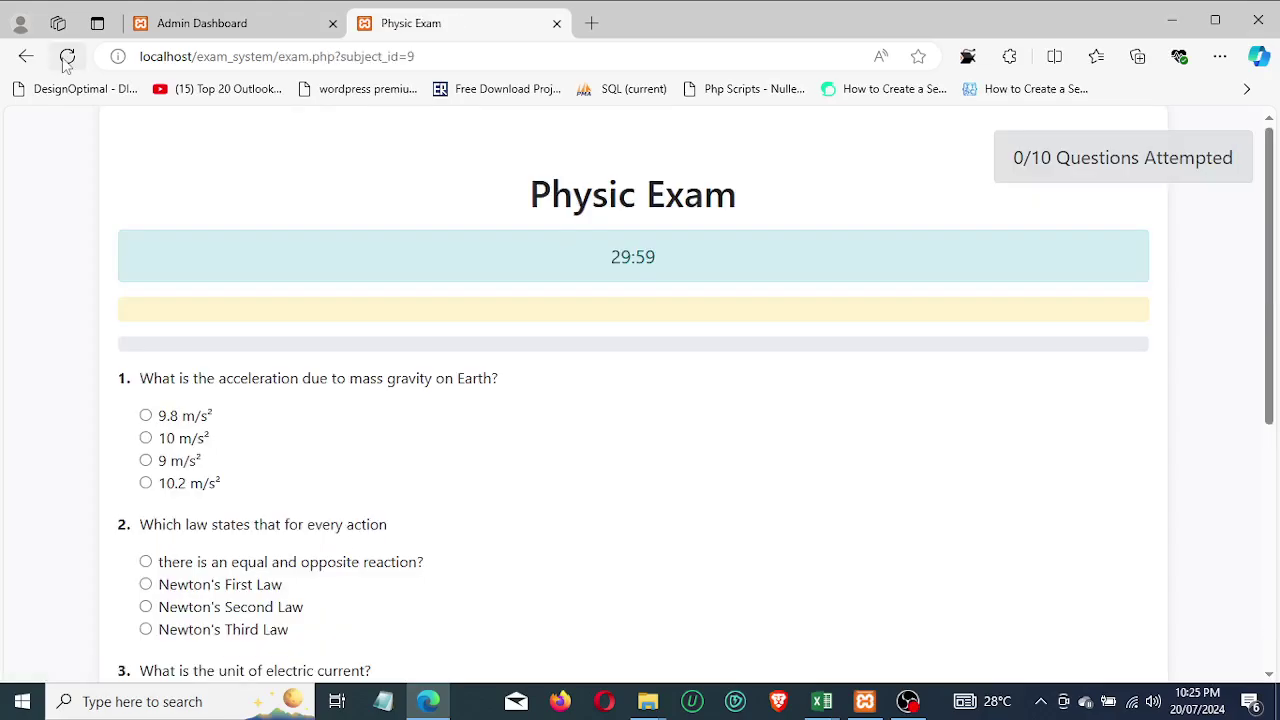
pyautogui.hotkey('alt', 'Left')
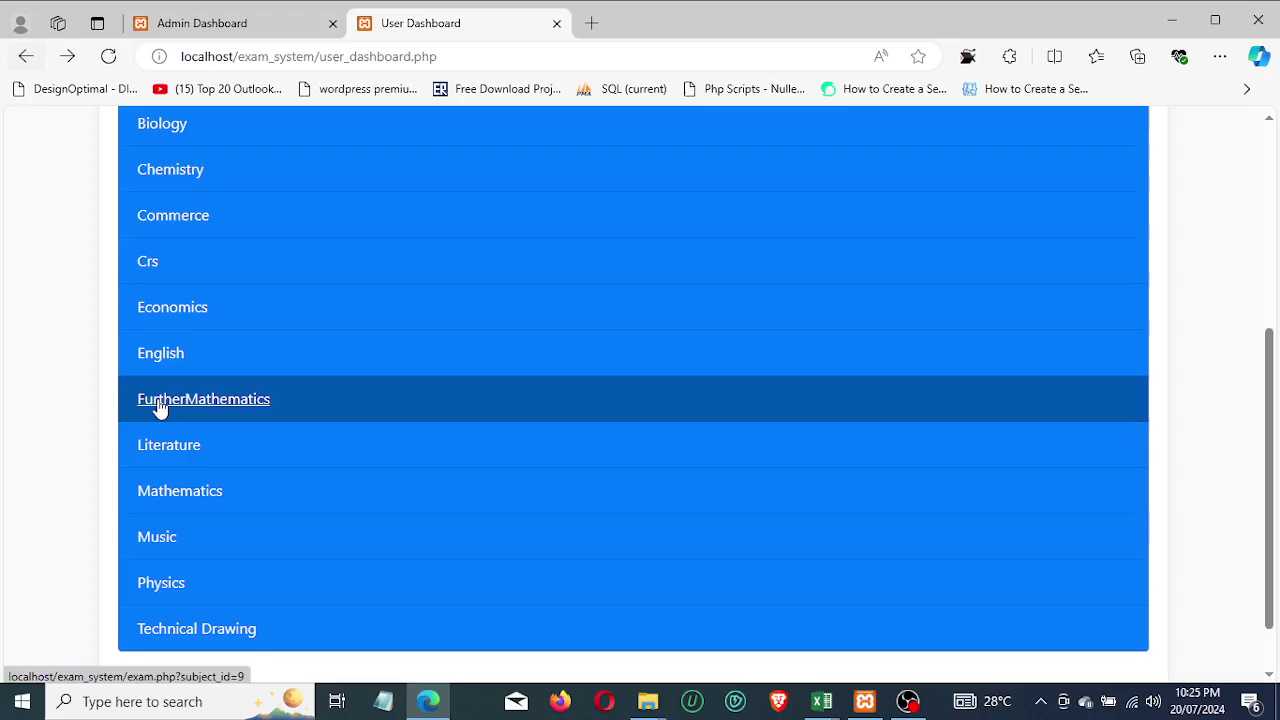
# - Try to retake an already completed exam from the subject list, and check and close the student's results
pyautogui.click(160, 400)
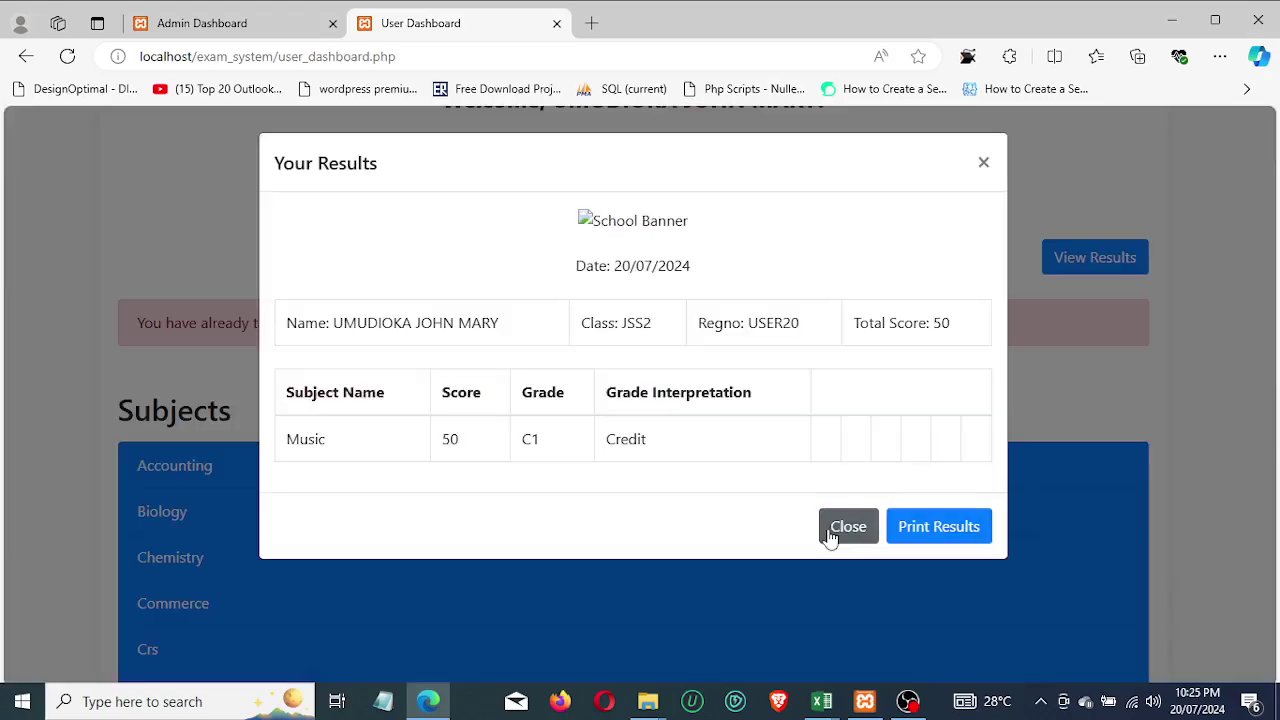
pyautogui.click(847, 527)
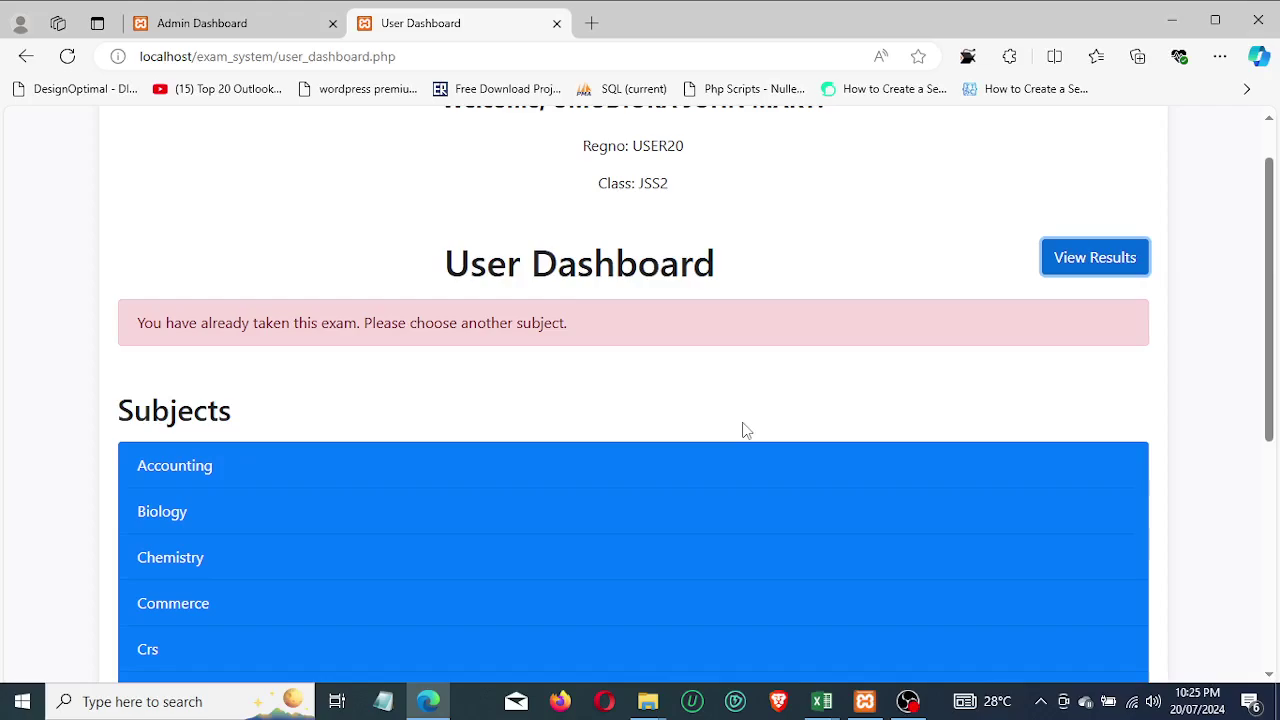
pyautogui.moveTo(1270, 337); pyautogui.dragTo(1262, 244)
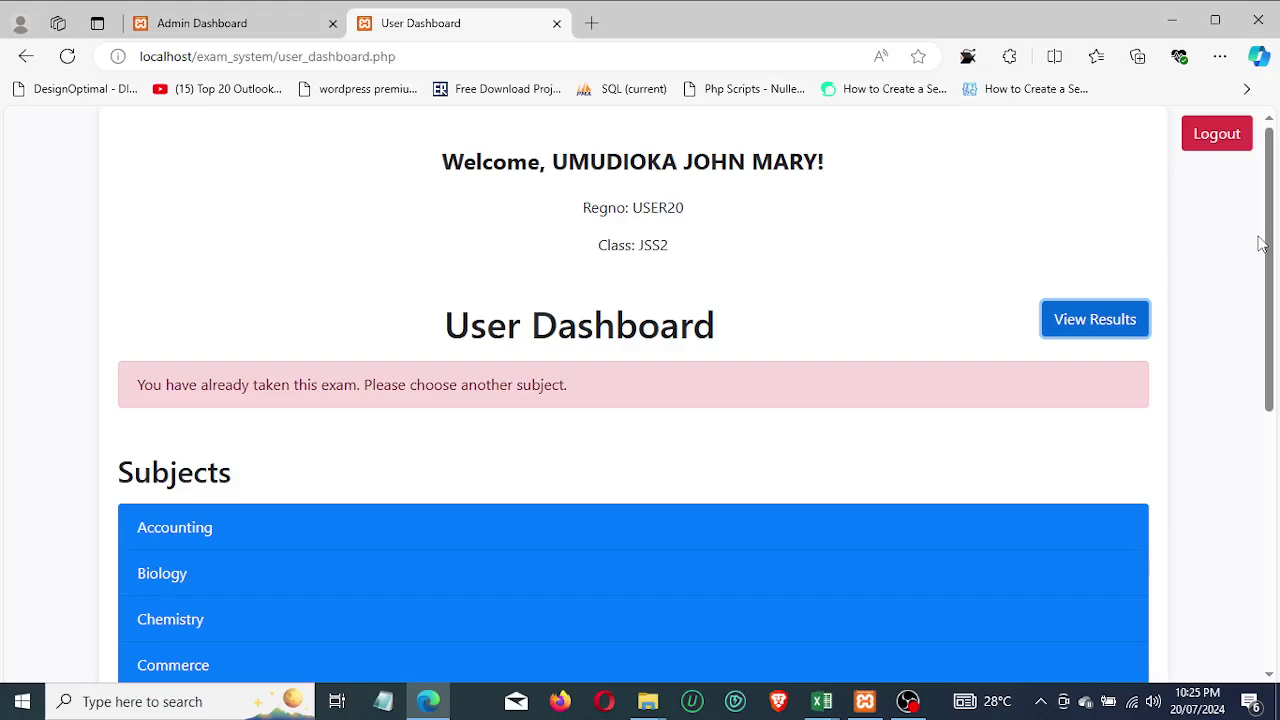
# - Switch to the Admin Dashboard and review the students' Music scores, total scores and attempts in the Scores table
pyautogui.click(202, 23)
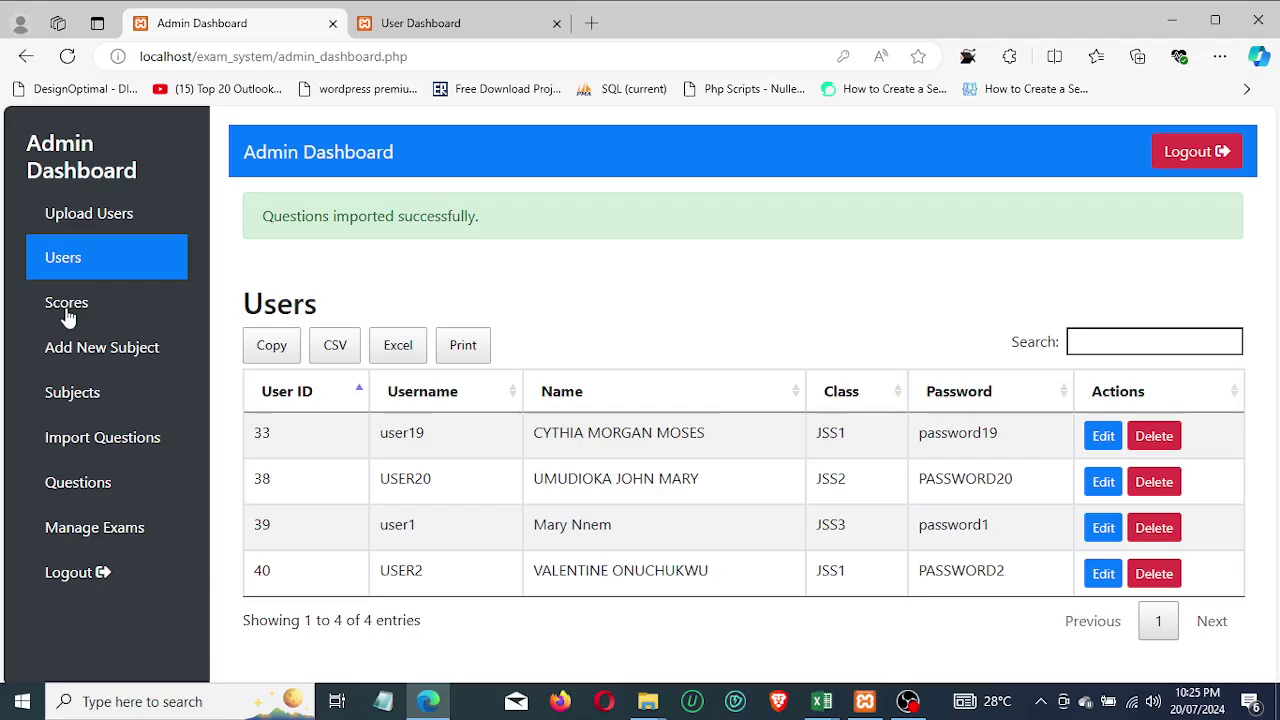
pyautogui.click(40, 313)
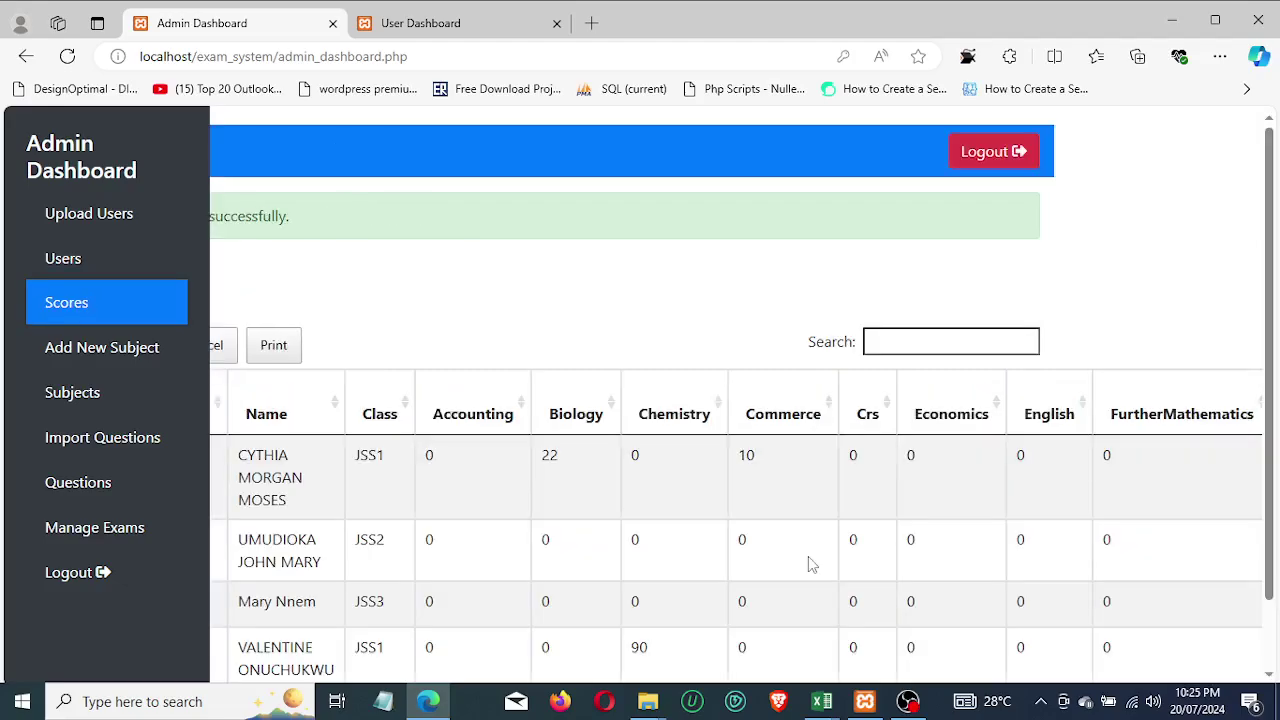
pyautogui.hscroll(5, 810, 564)
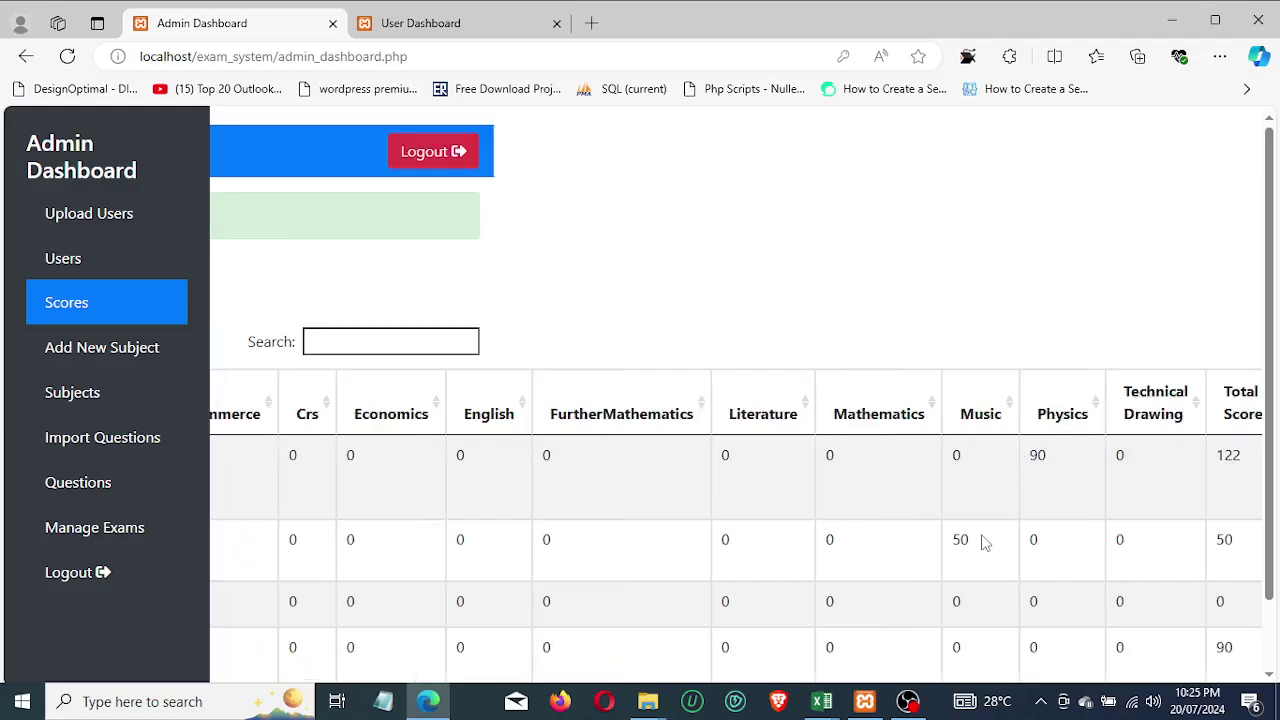
pyautogui.hscroll(2, 985, 541)
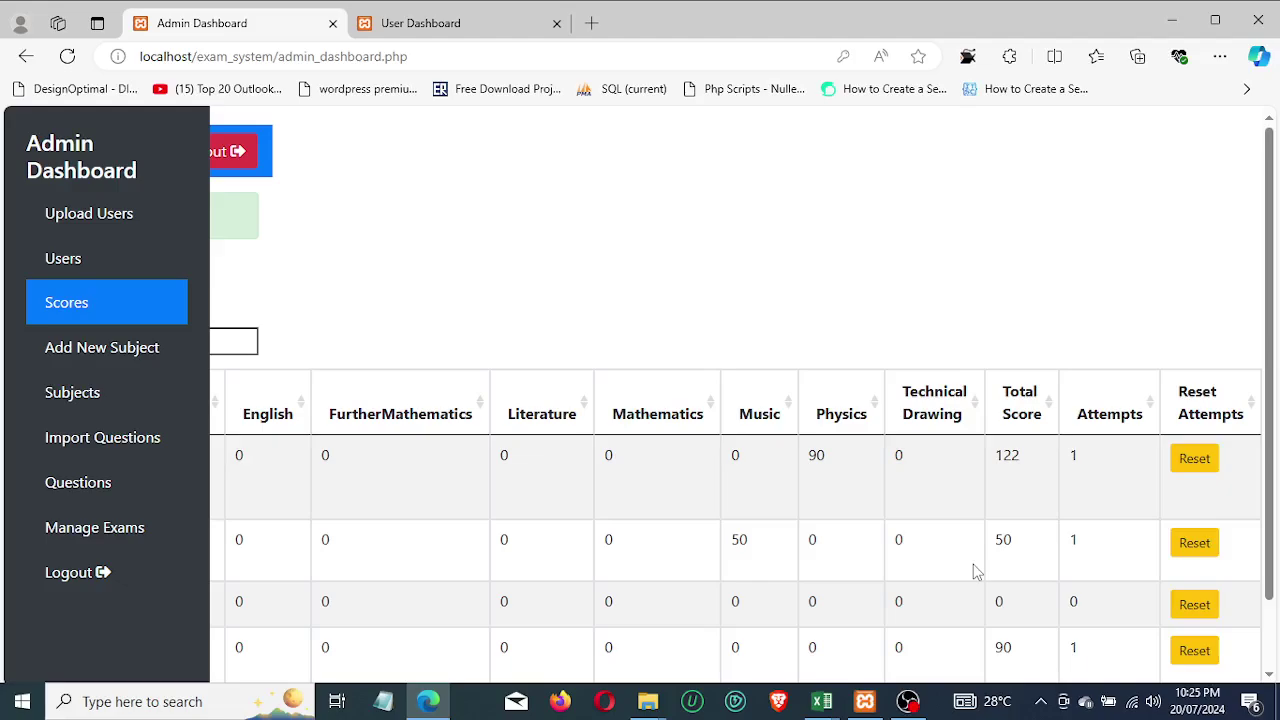
pyautogui.hscroll(-1, 1272, 535)
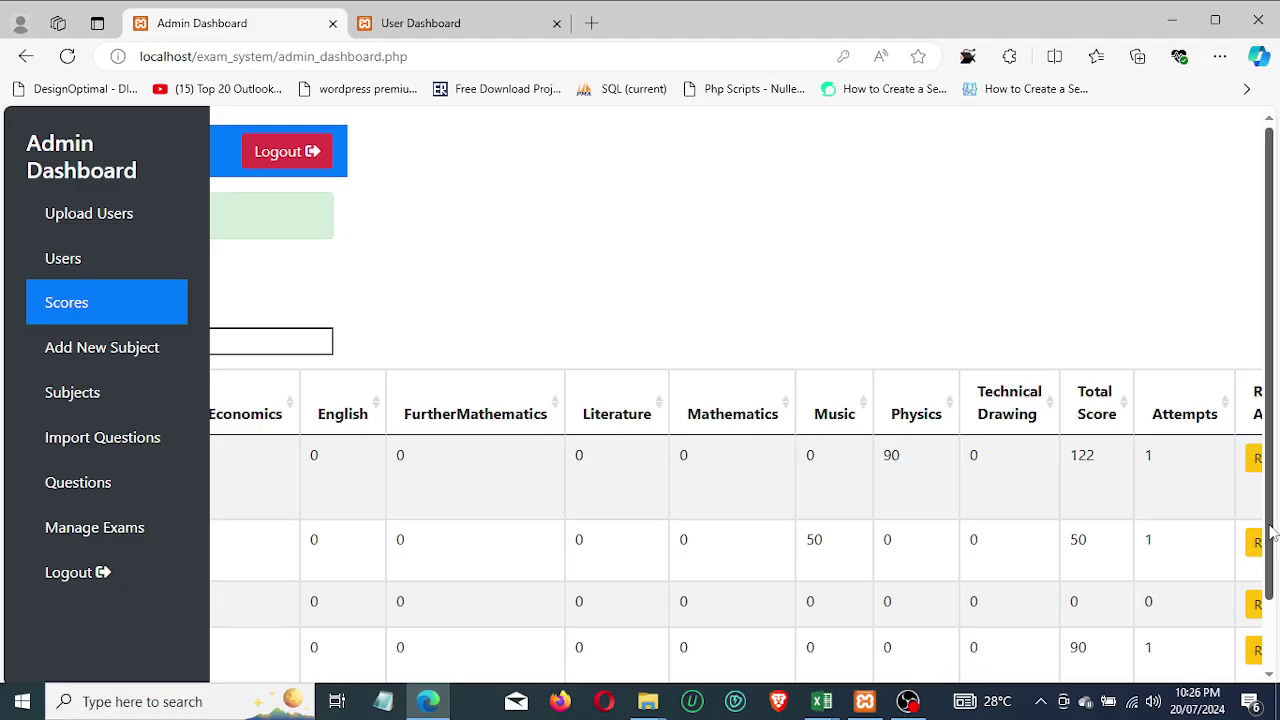
pyautogui.hscroll(-10, 775, 557)
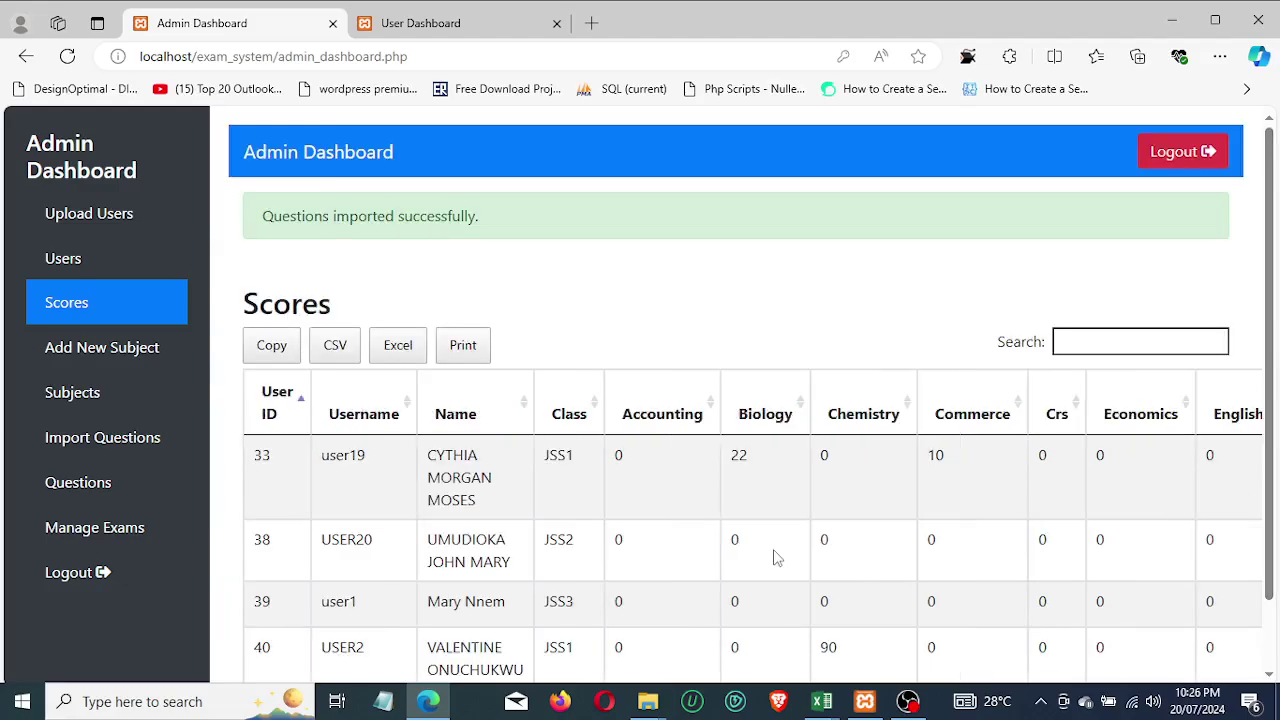
# - Start the Physics exam from the User Dashboard and answer question 1 with 9.8 m/s², question 2 with Newton's Third Law and question 3 with Ampere
pyautogui.hotkey('ctrl', 'Tab')
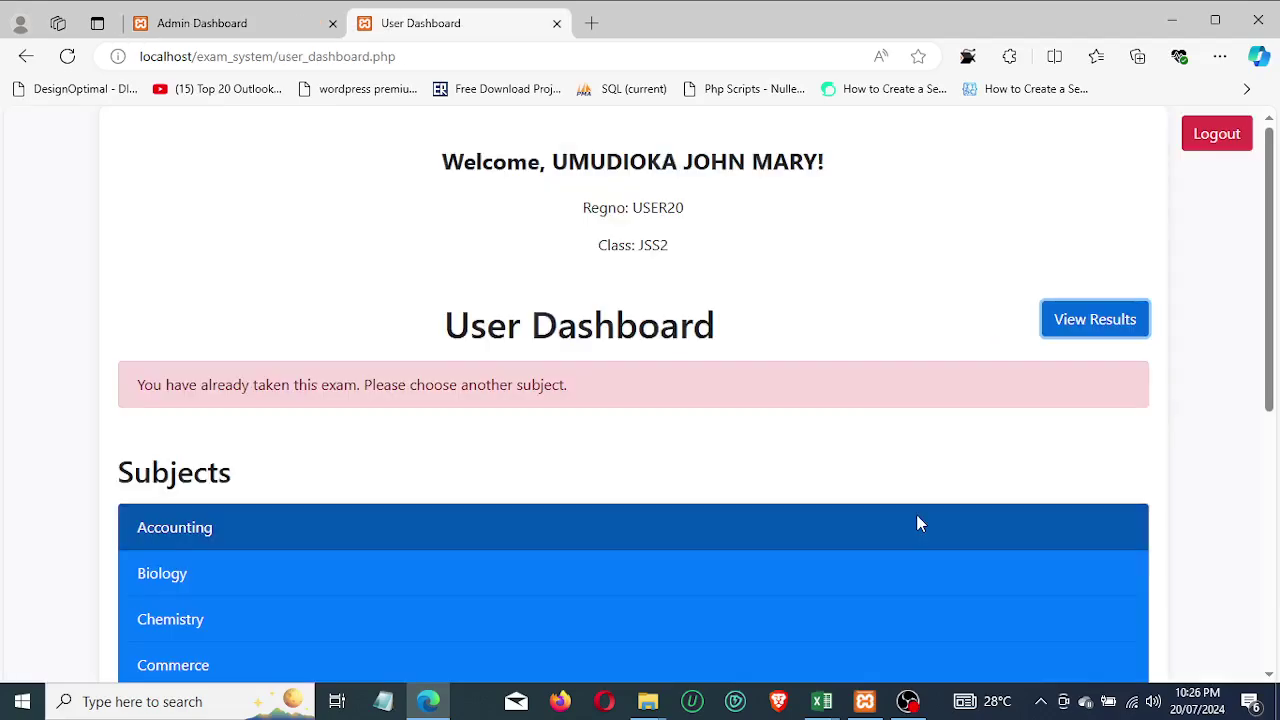
pyautogui.scroll(-5, 478, 452)
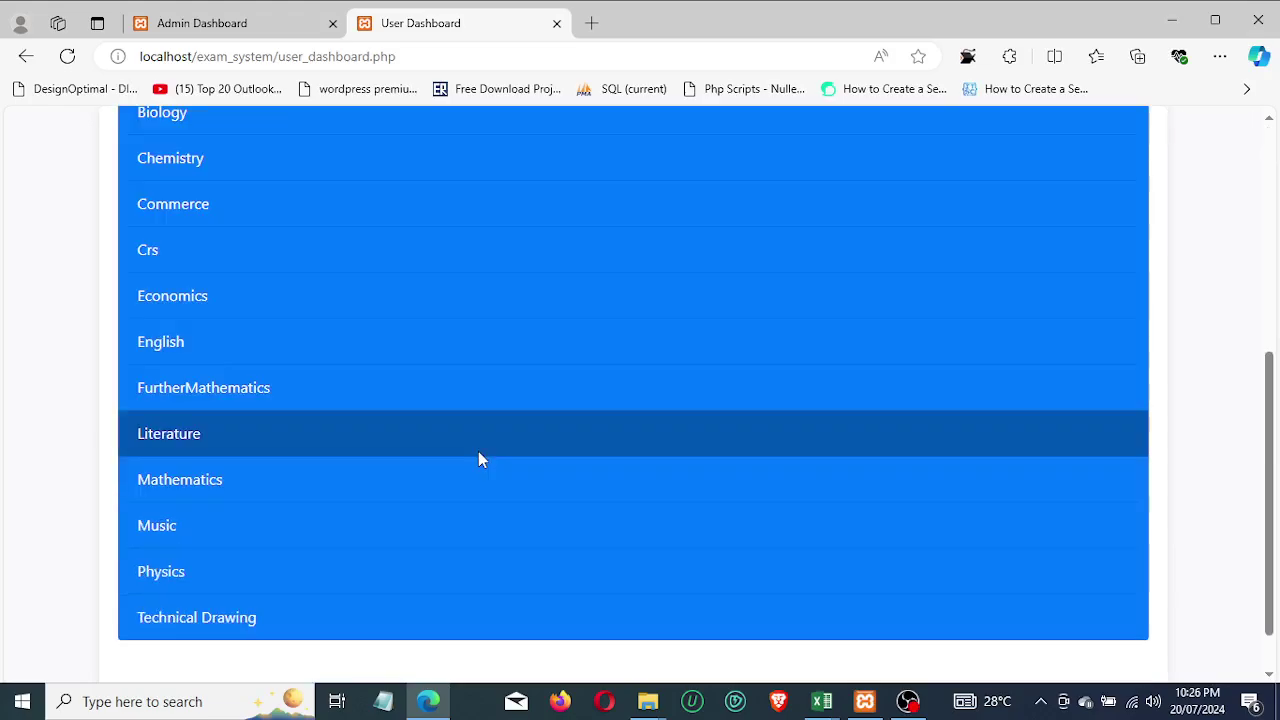
pyautogui.click(478, 458)
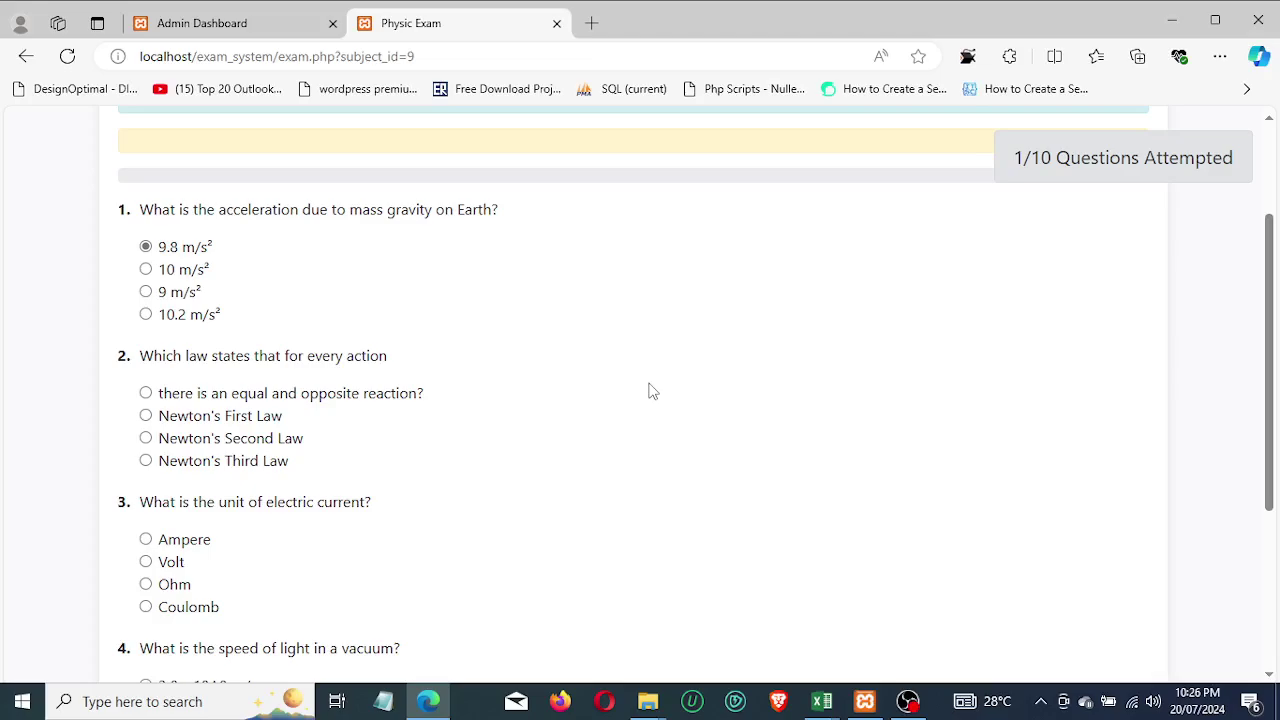
pyautogui.click(146, 461)
pyautogui.click(146, 539)
# - Answer Physics question 4 with 3.0 x 10^8 m/s and question 5 with Neutron, and proceed to the next questions
pyautogui.moveTo(1268, 500); pyautogui.dragTo(1268, 540)
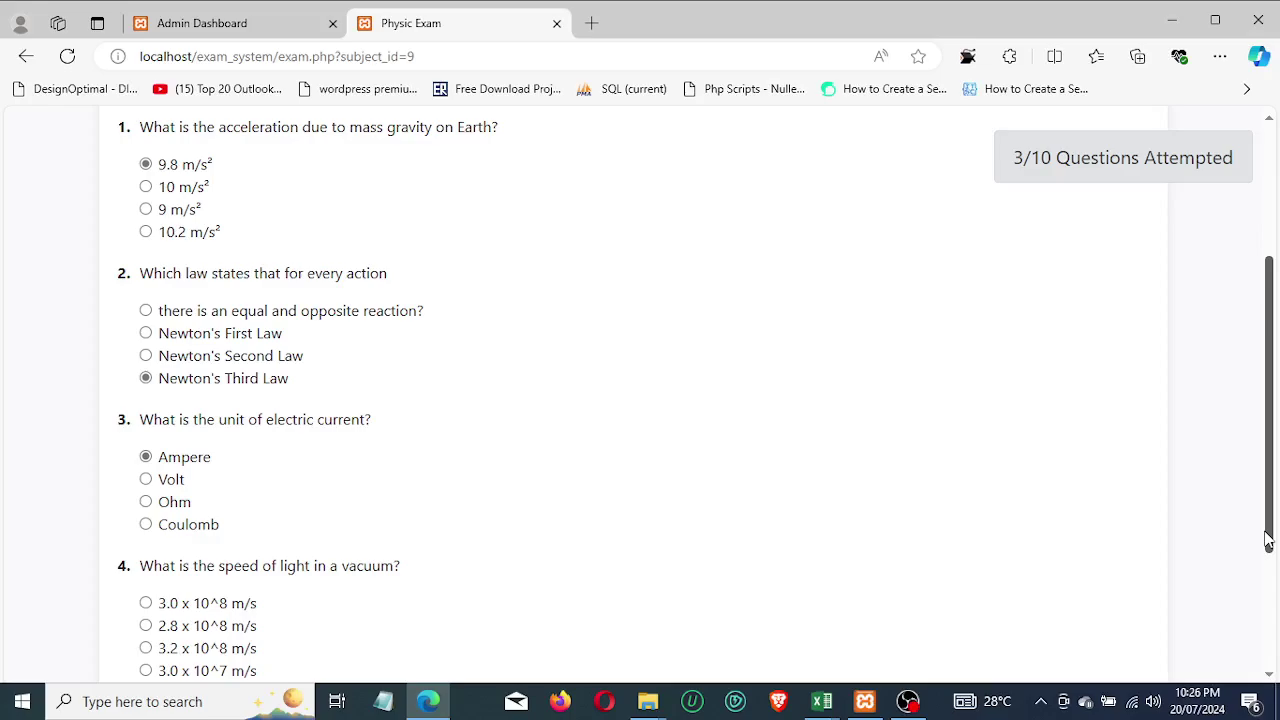
pyautogui.click(146, 603)
pyautogui.moveTo(1268, 540); pyautogui.dragTo(1273, 573)
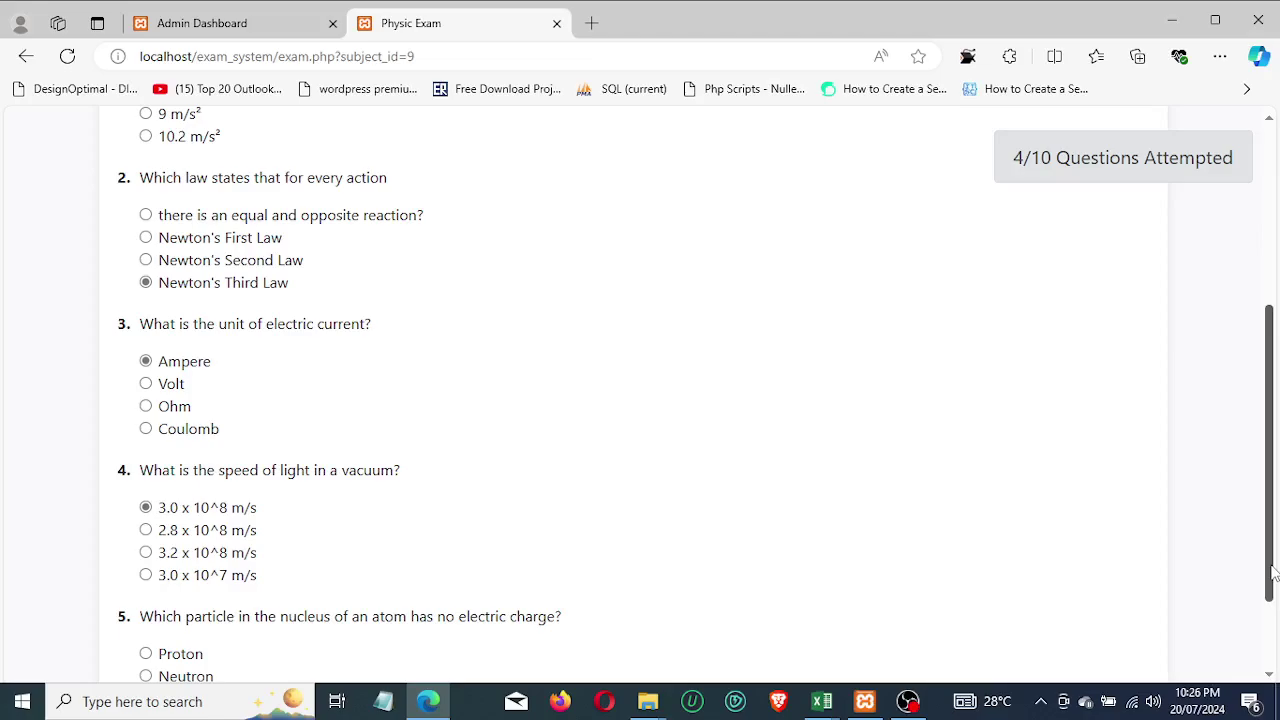
pyautogui.moveTo(1273, 573); pyautogui.dragTo(1273, 619)
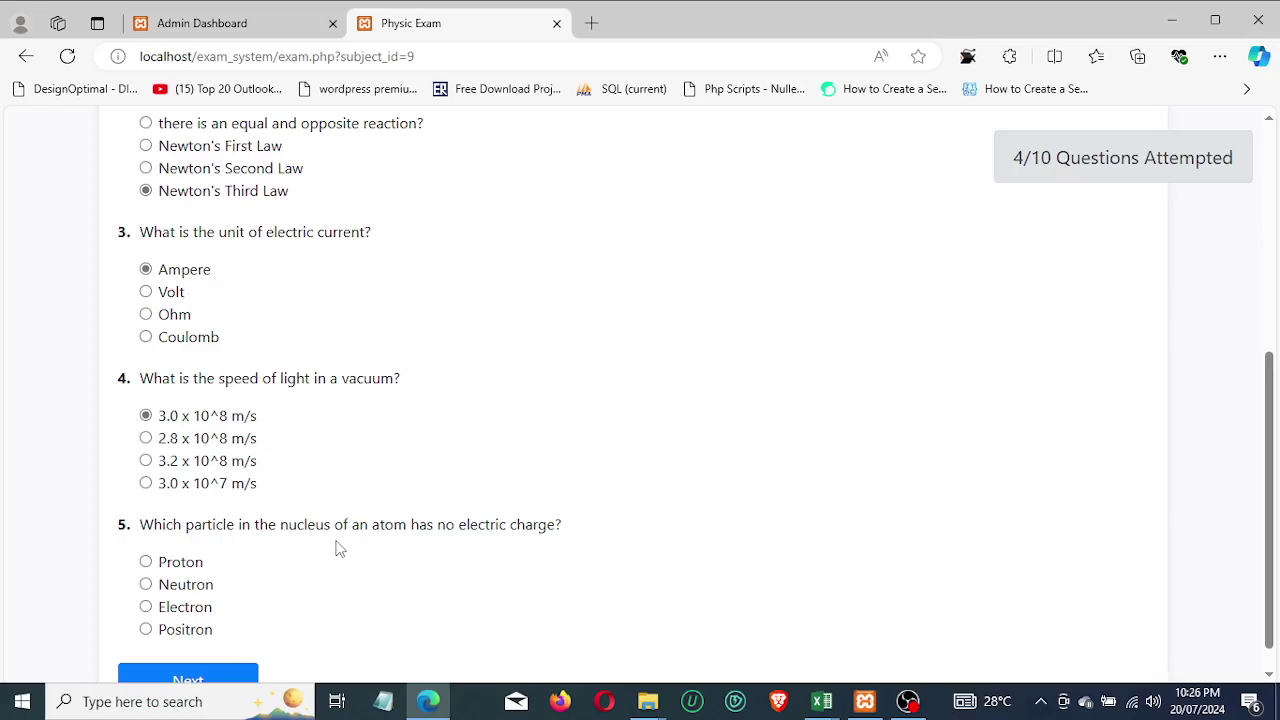
pyautogui.click(170, 584)
pyautogui.click(200, 677)
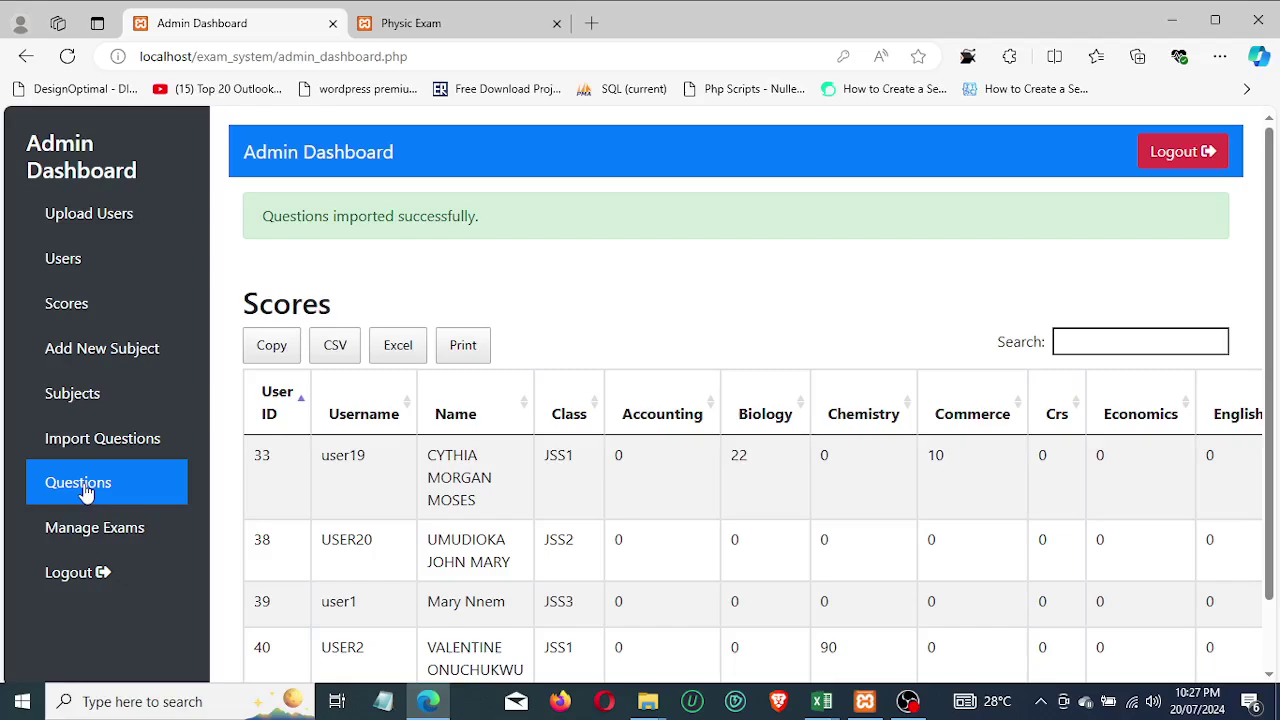
# - Filter the Admin Dashboard's questions table for Physics and review the questions, options and correct answers
pyautogui.click(84, 485)
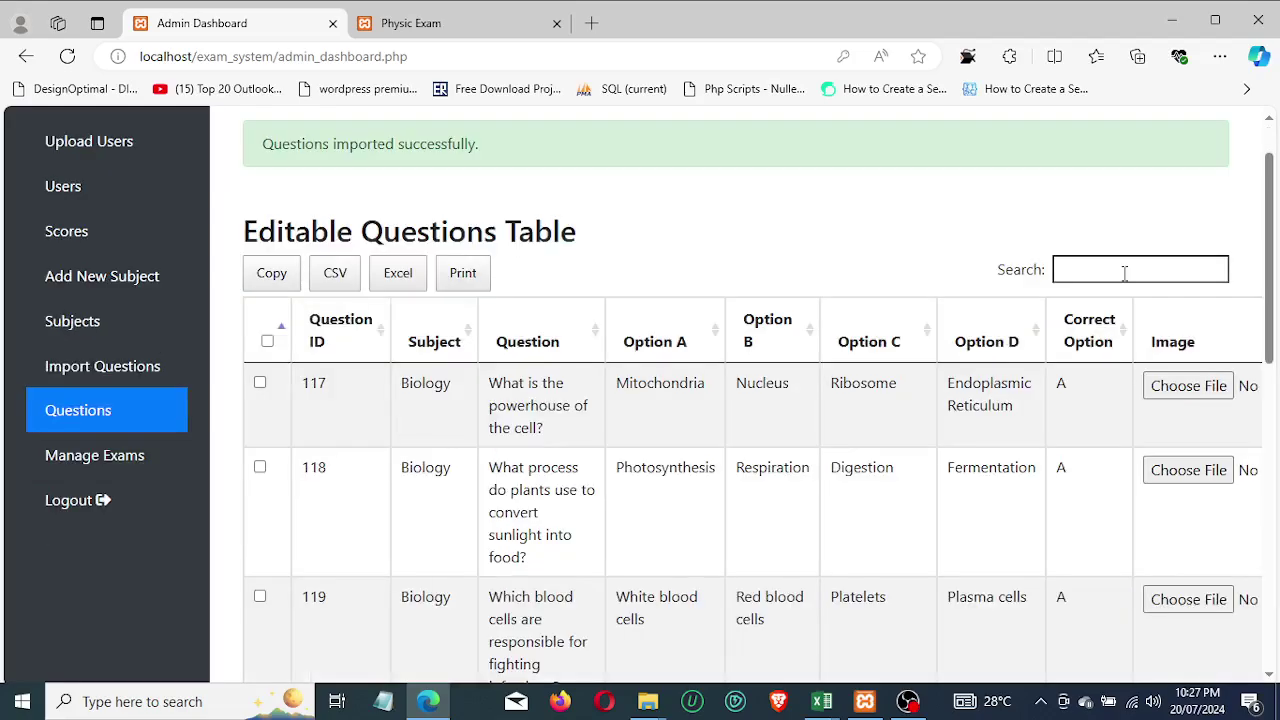
pyautogui.write('Physics')
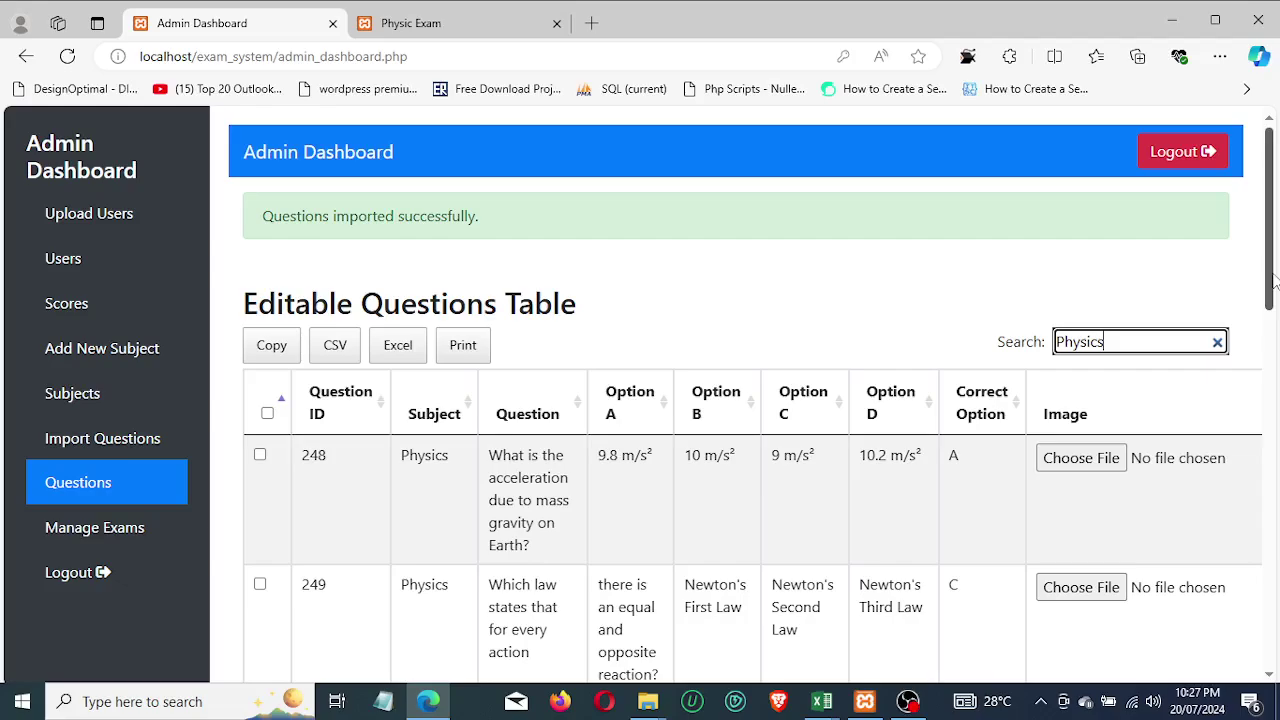
pyautogui.moveTo(1273, 283); pyautogui.dragTo(1273, 558)
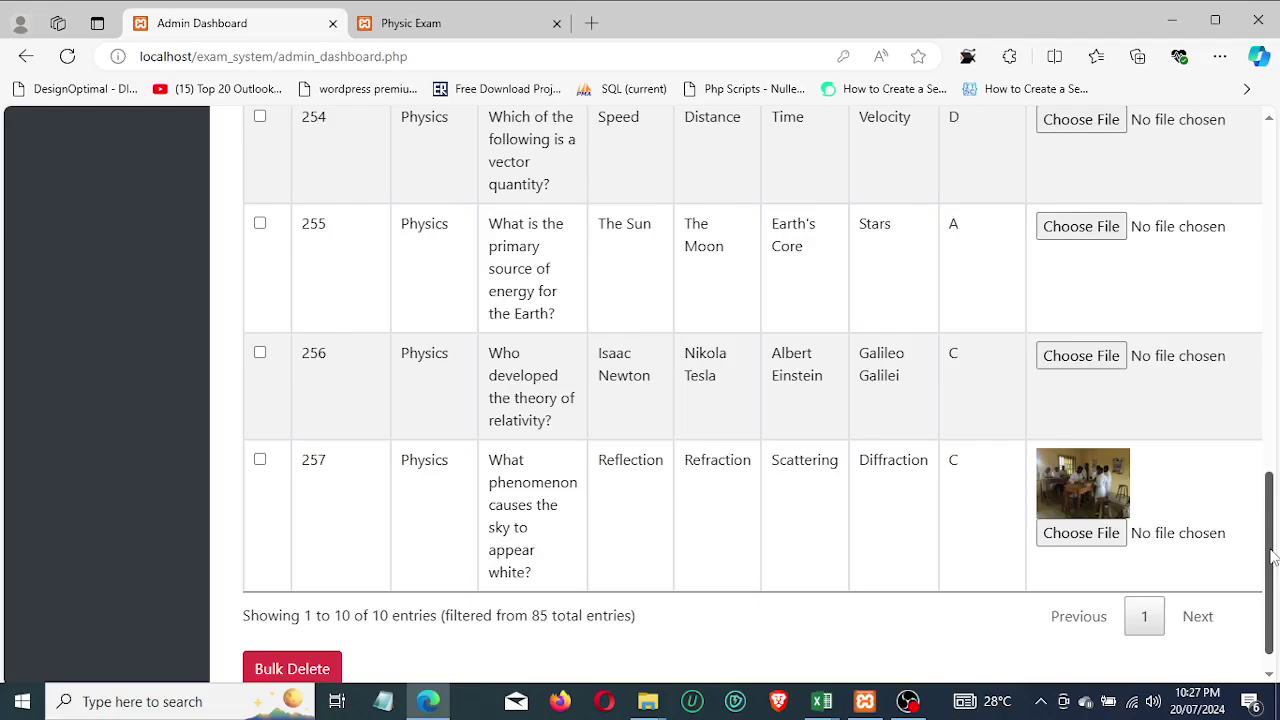
# - Return to the student's results, preview their printout without saving it, and check the total attempts on the User Dashboard
pyautogui.hotkey('ctrl', 'Tab')
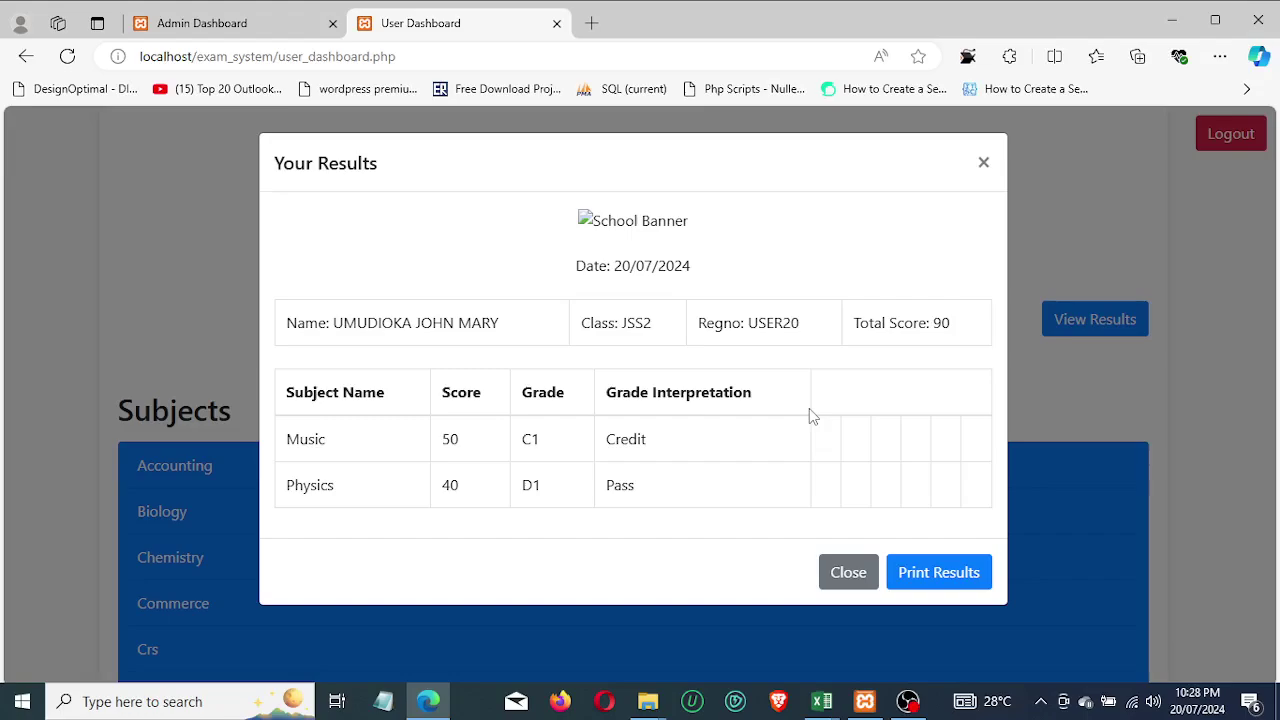
pyautogui.click(909, 568)
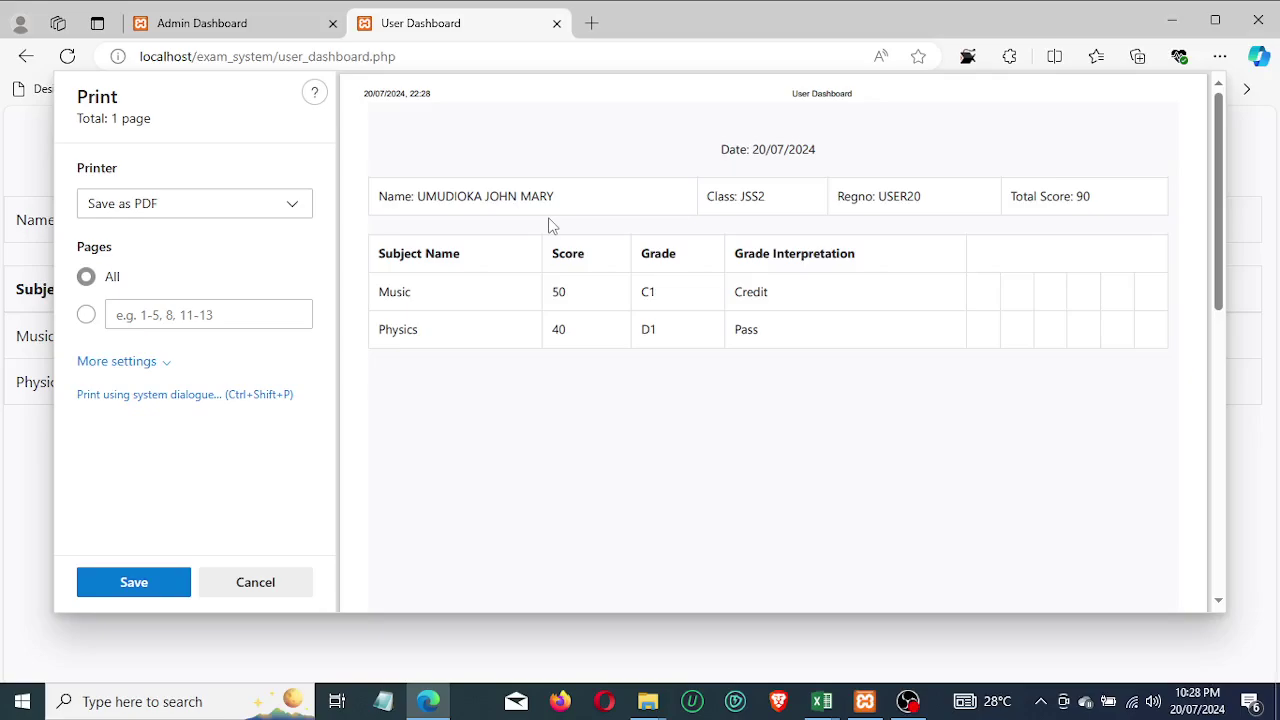
pyautogui.click(266, 593)
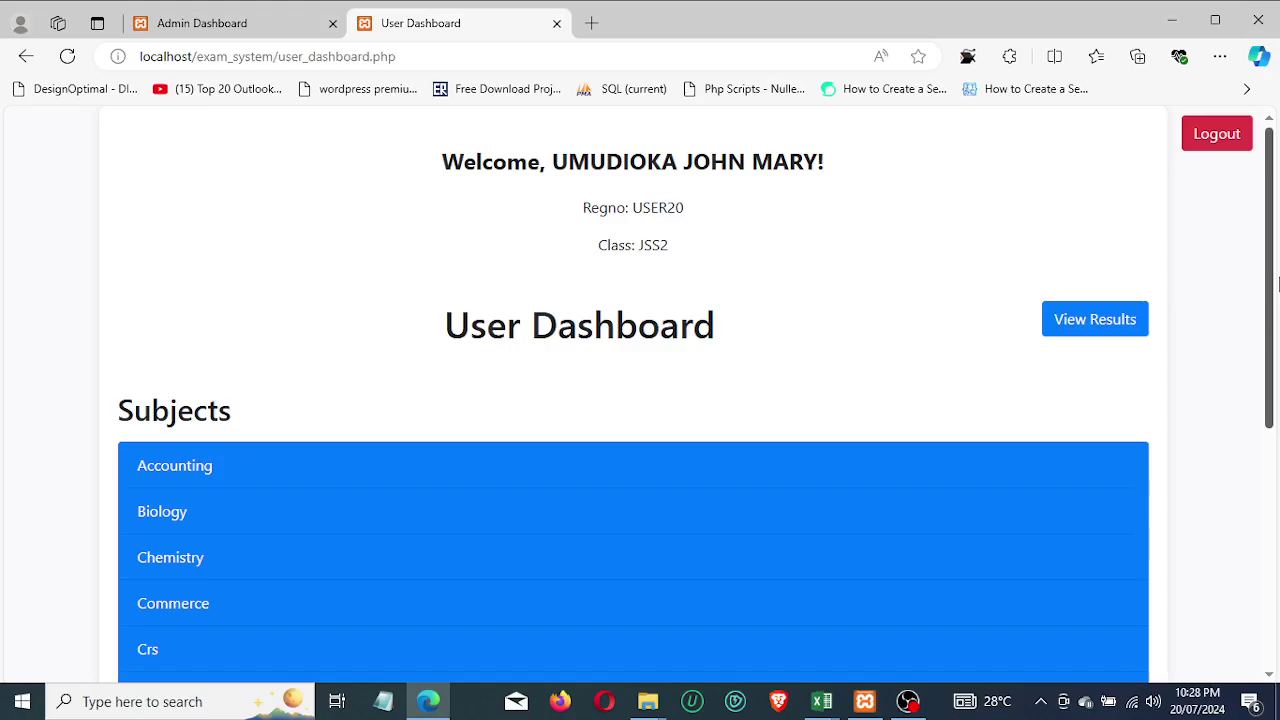
pyautogui.scroll(-5, 307, 651)
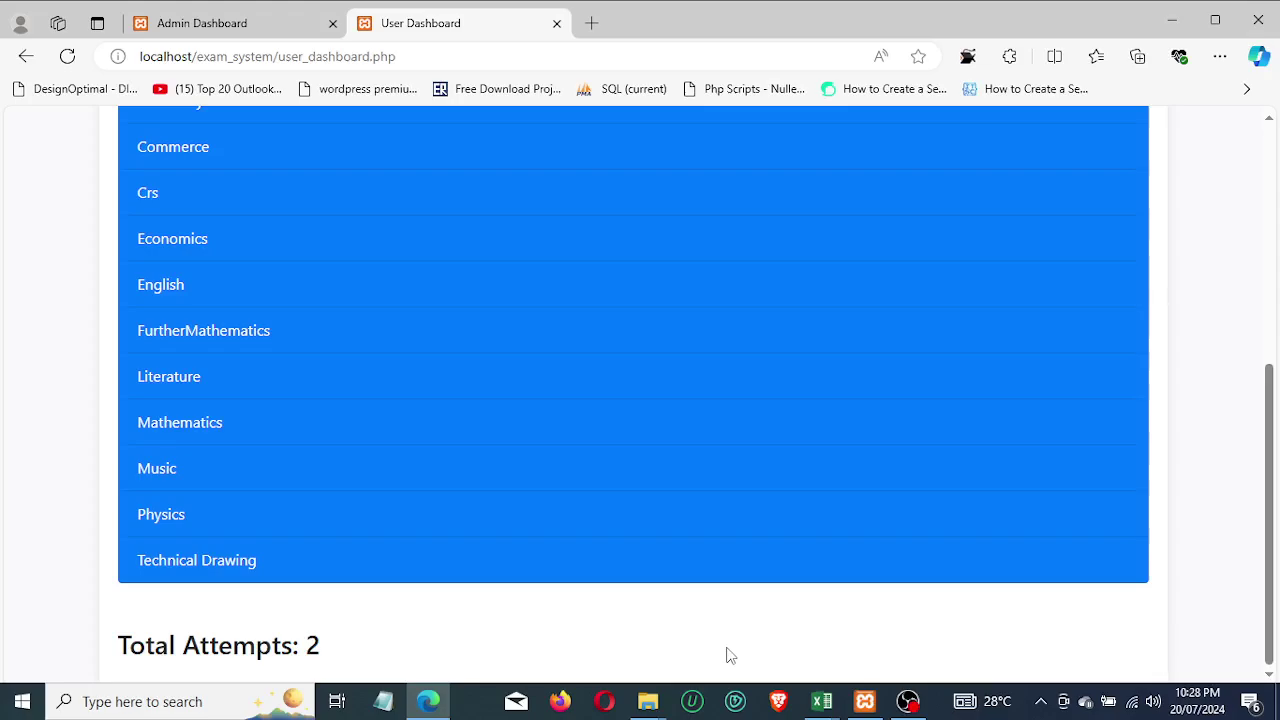
# - Review the Physics questions in the Admin Dashboard, log out of the admin account, and return to the User Dashboard
pyautogui.hotkey('ctrl', 'shift', 'Tab')
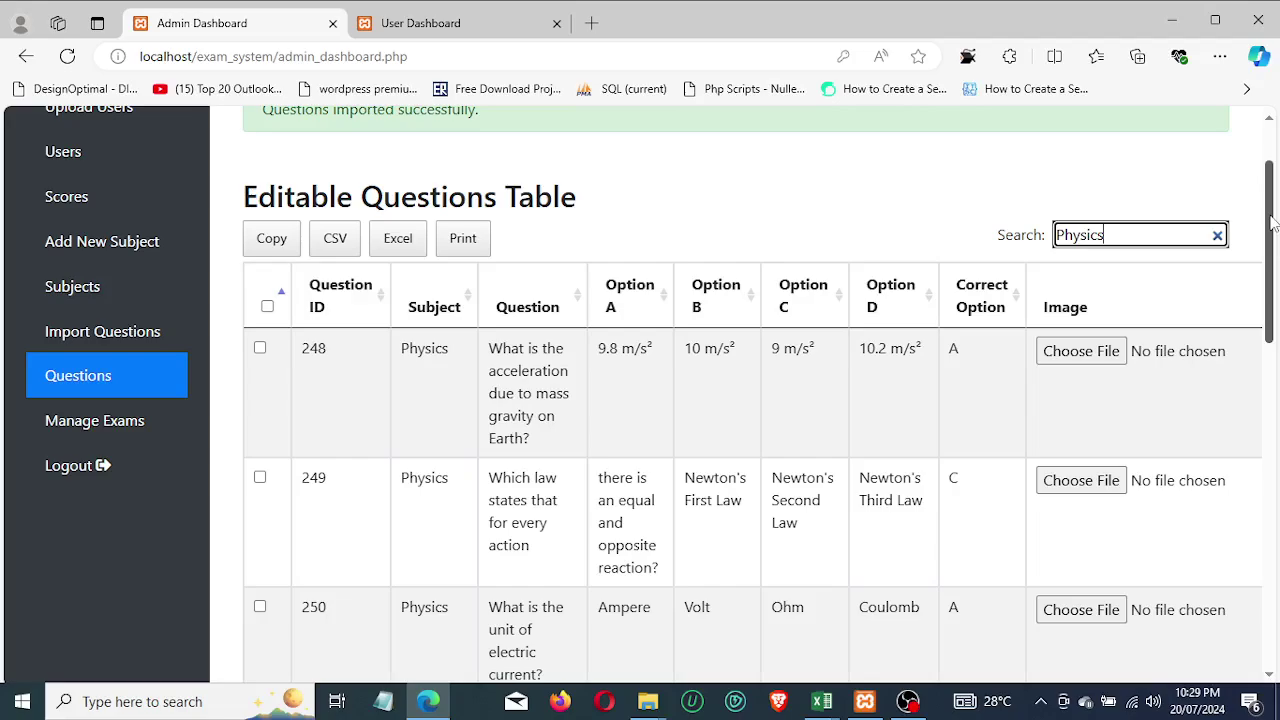
pyautogui.moveTo(1273, 222); pyautogui.dragTo(1275, 598)
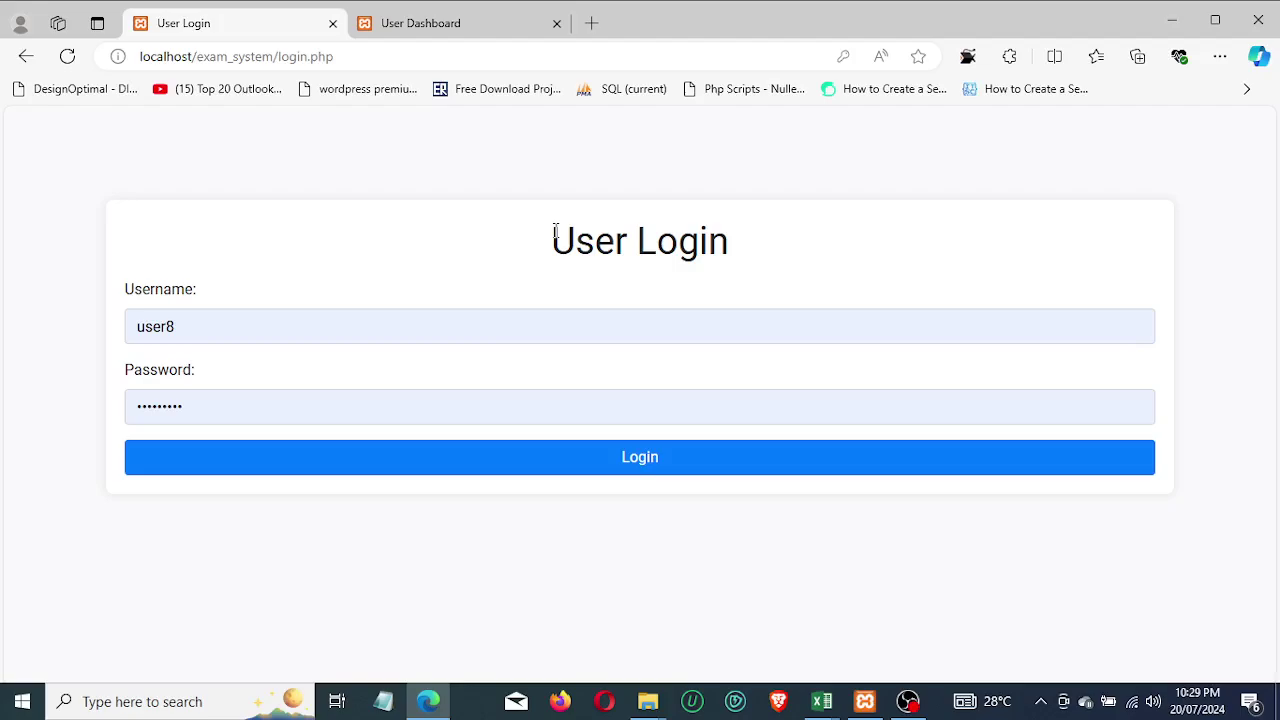
pyautogui.hotkey('ctrl', 'Tab')
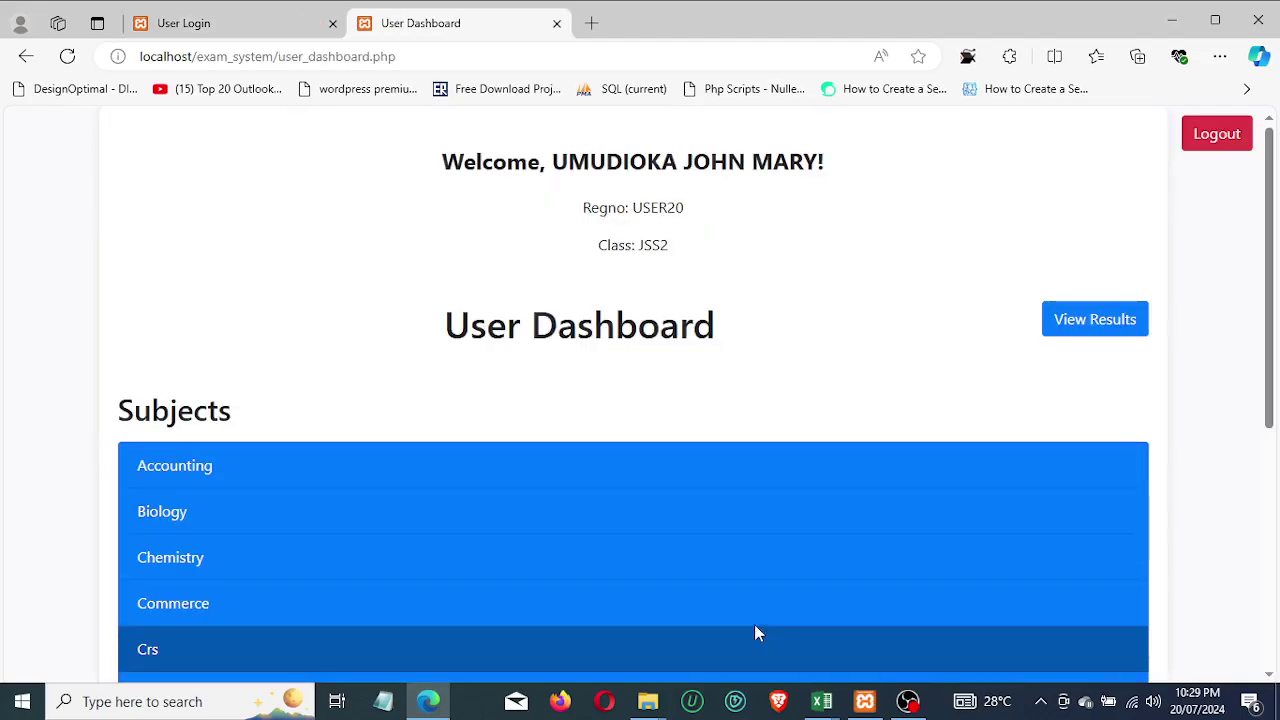